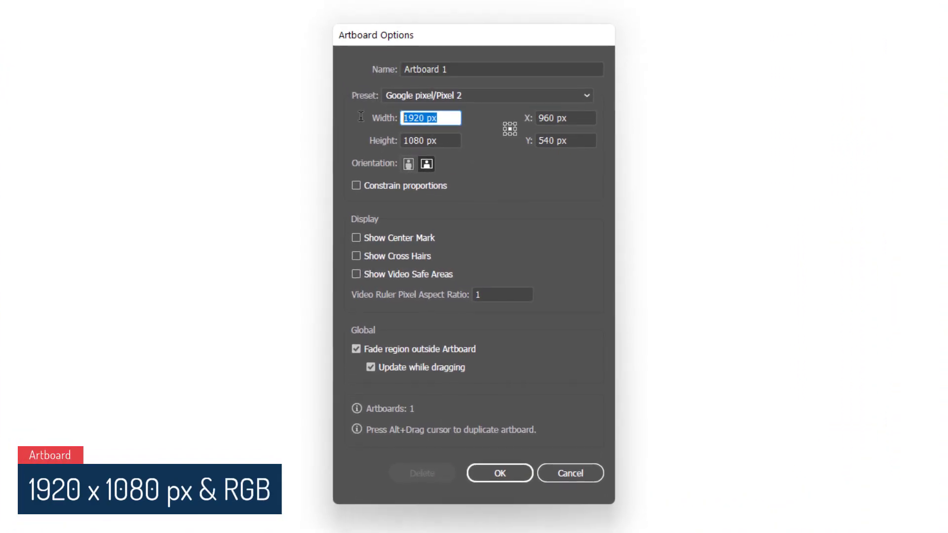
- Set the artboard width to 1920 px and height to 1080 px and confirm
left_click_drag(444, 140, 412, 140)
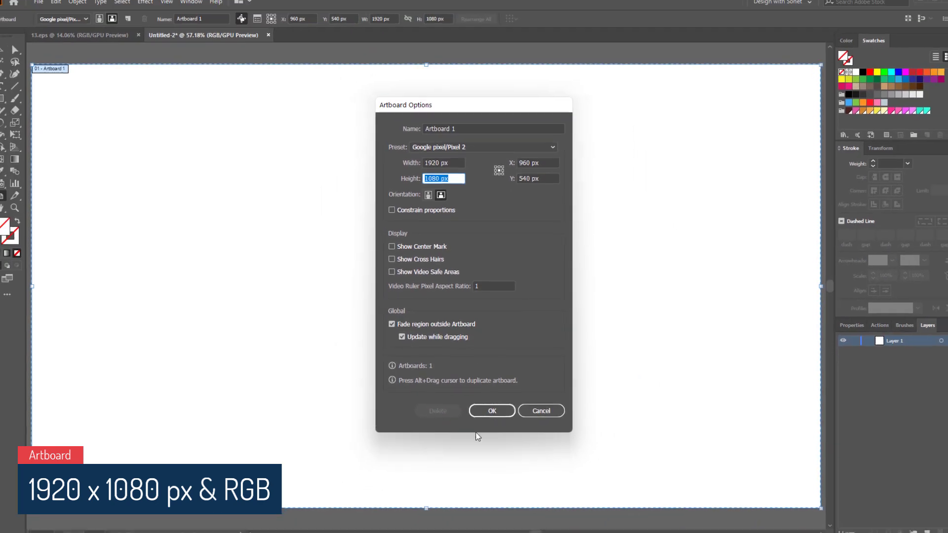
left_click(492, 407)
- Rename Layer 1 to 'Outline'
key("Escape")
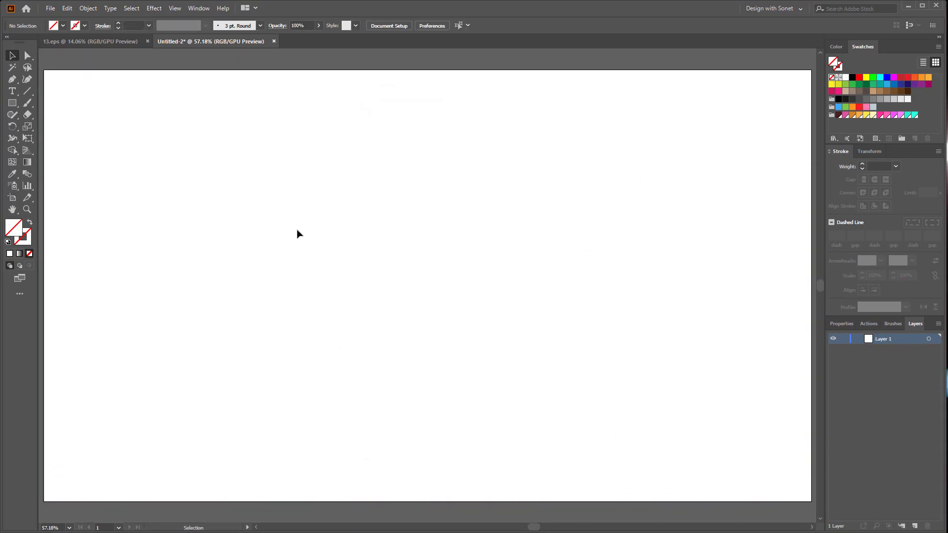
double_click(884, 340)
type("Outline")
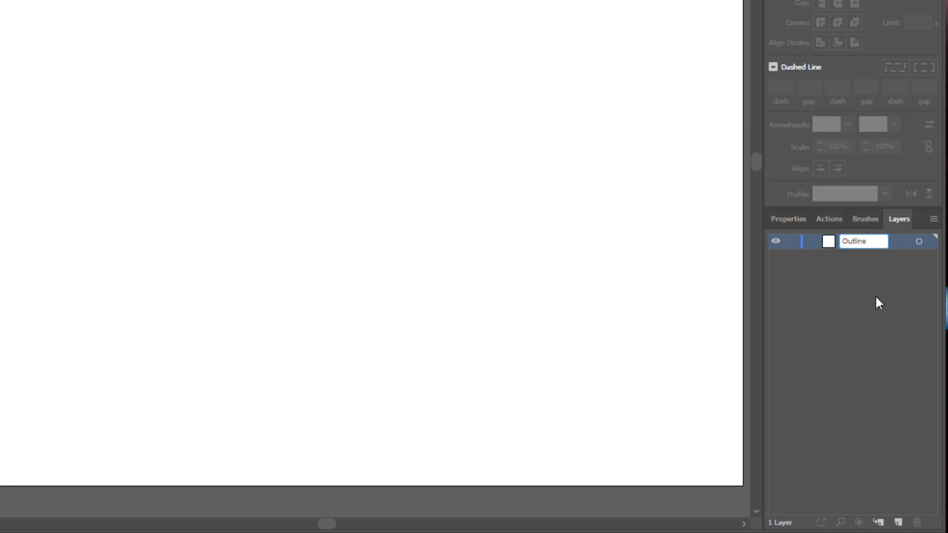
key("Return")
- Add a new layer named 'Color' and stack the Outline layer above it
left_click(898, 522)
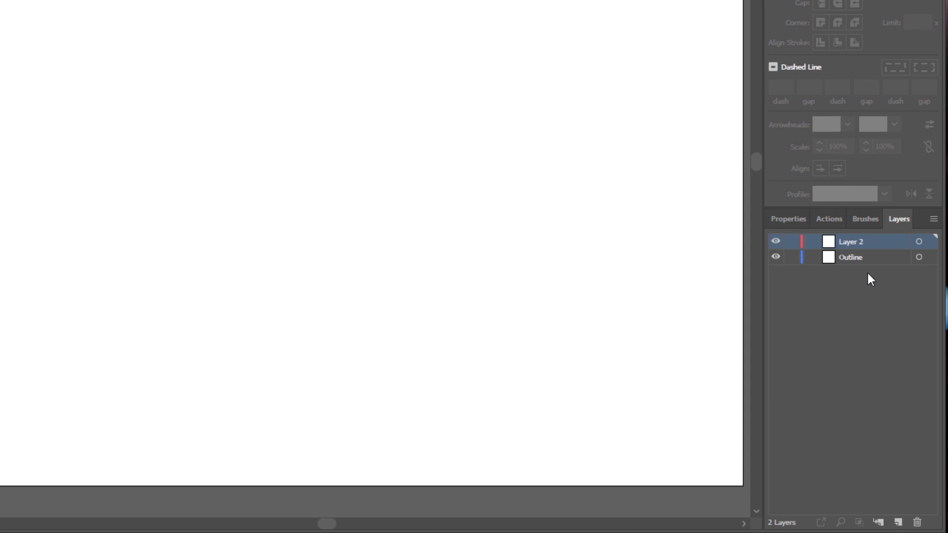
double_click(848, 244)
type("C")
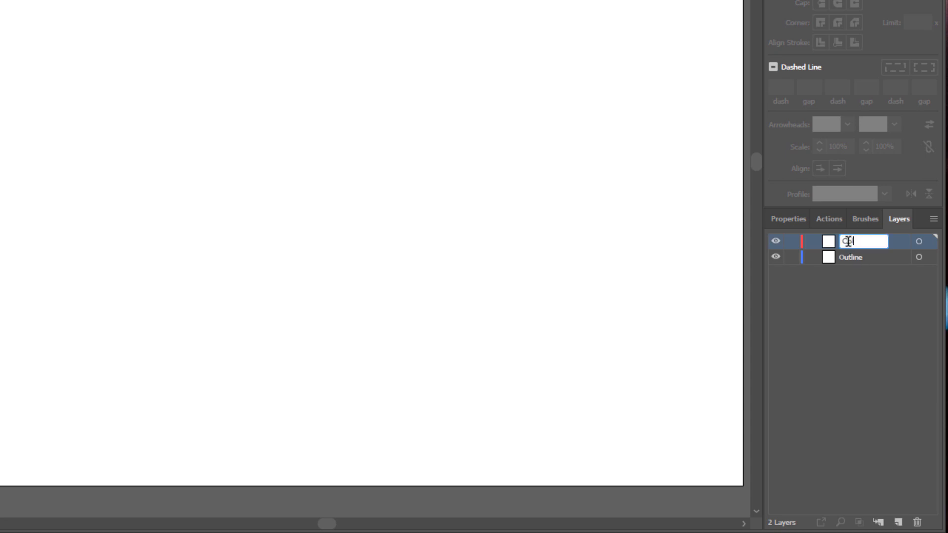
type("olor")
key("Return")
left_click(858, 293)
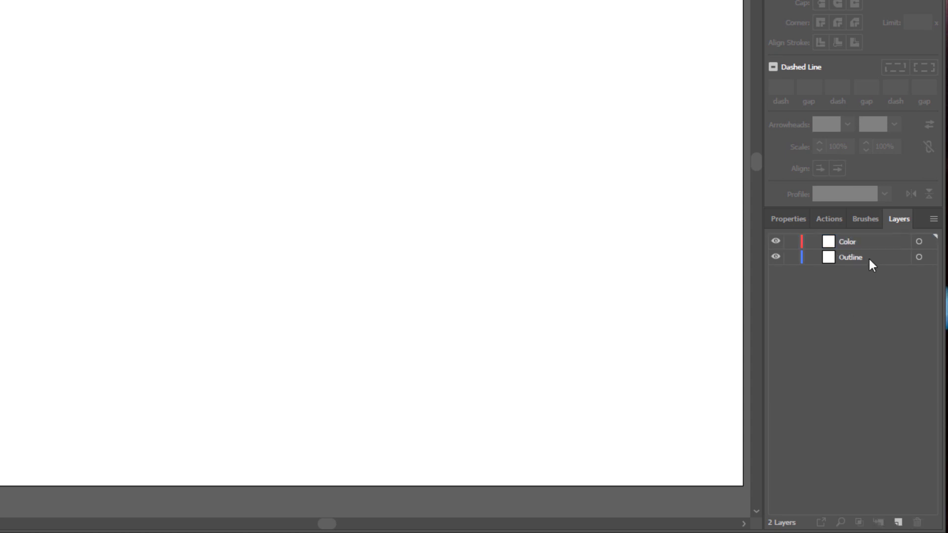
left_click_drag(870, 261, 866, 239)
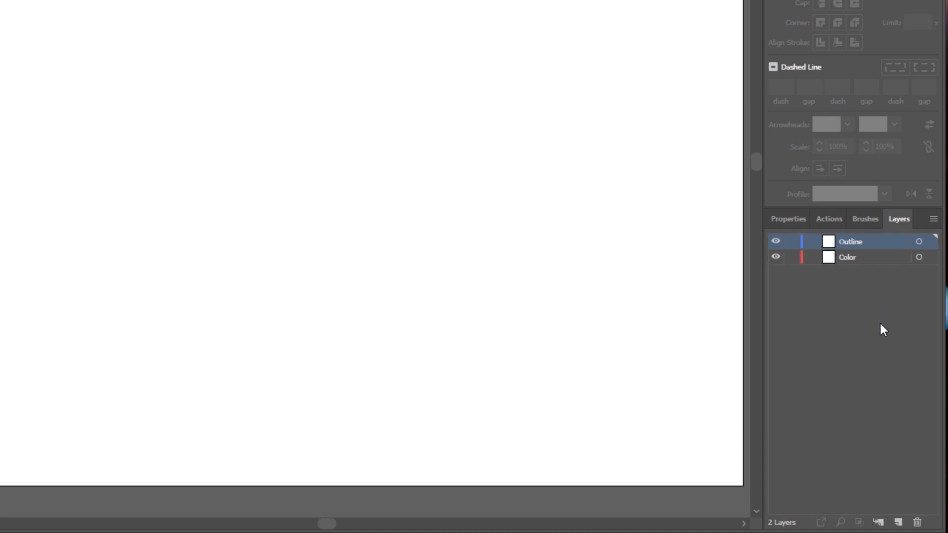
left_click(857, 241)
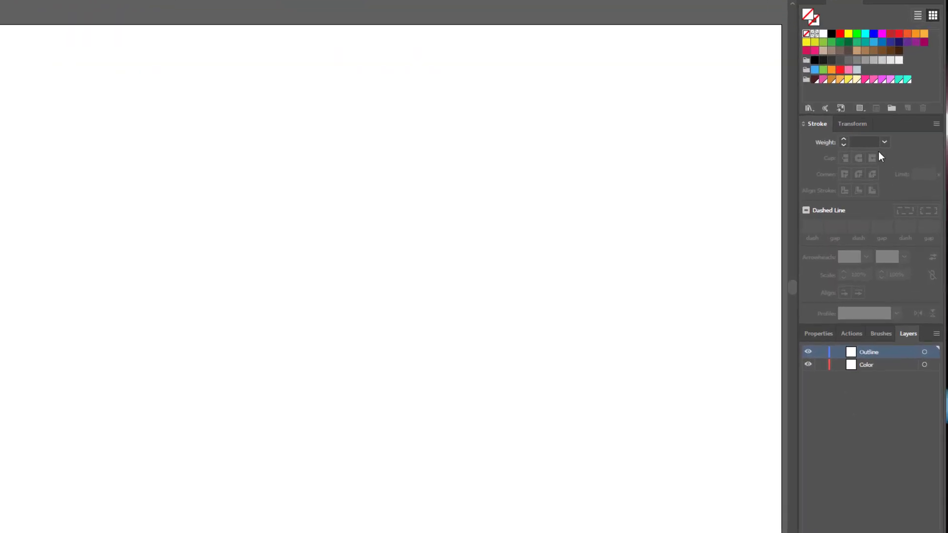
- Set a 5 pt dark stroke with Round Cap and Round Join and no fill
left_click(842, 110)
type("5")
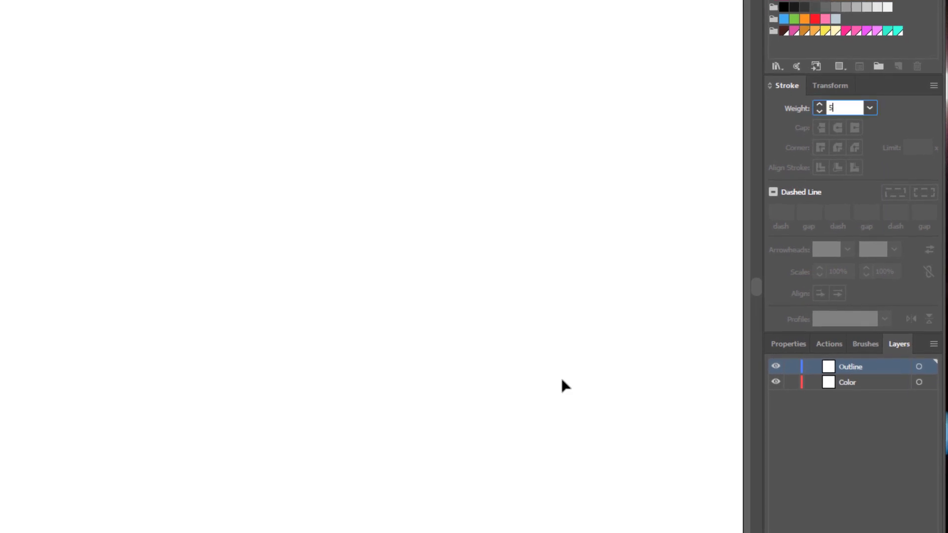
key("Return")
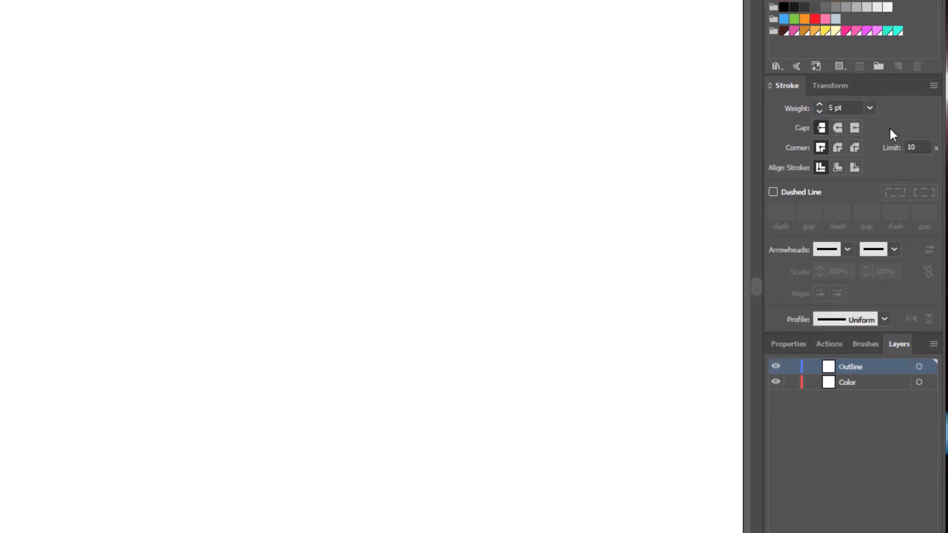
left_click(838, 128)
left_click(840, 146)
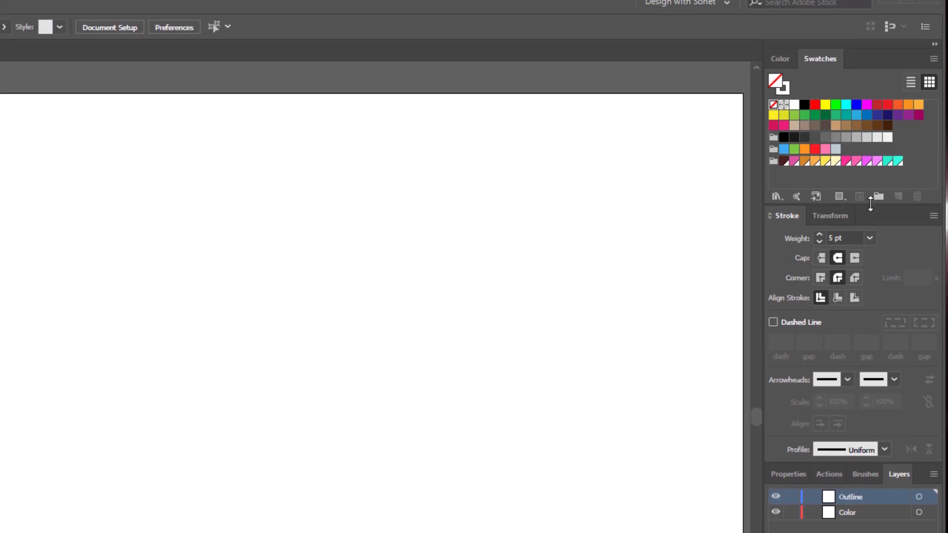
left_click(787, 103)
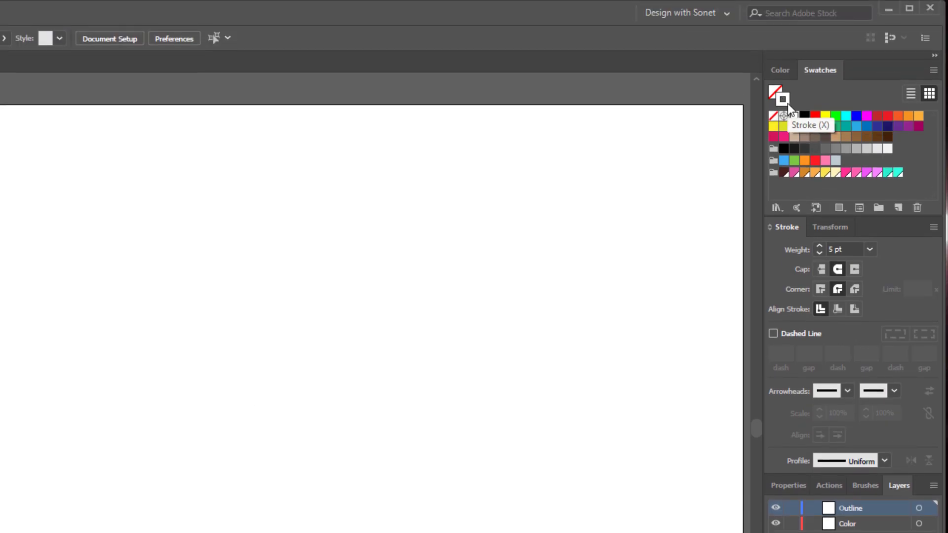
left_click(786, 175)
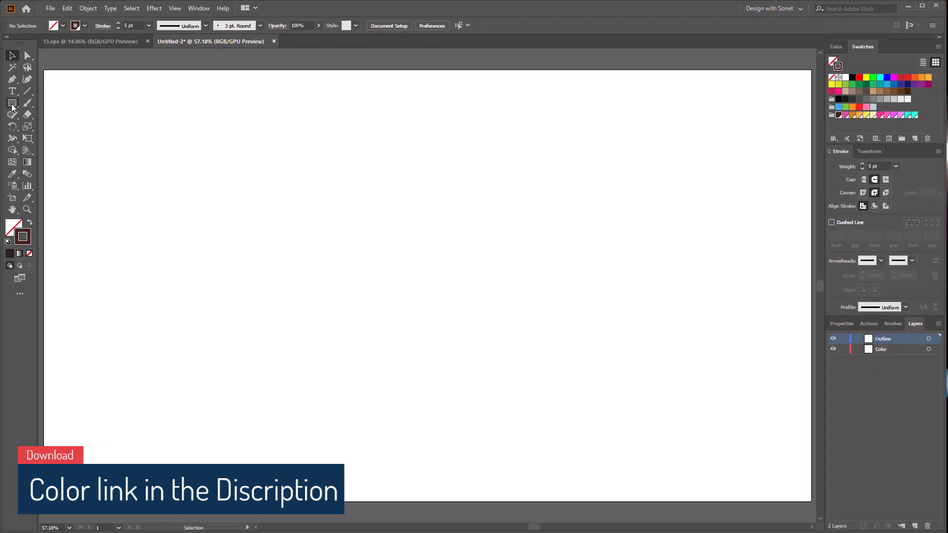
left_click(12, 103)
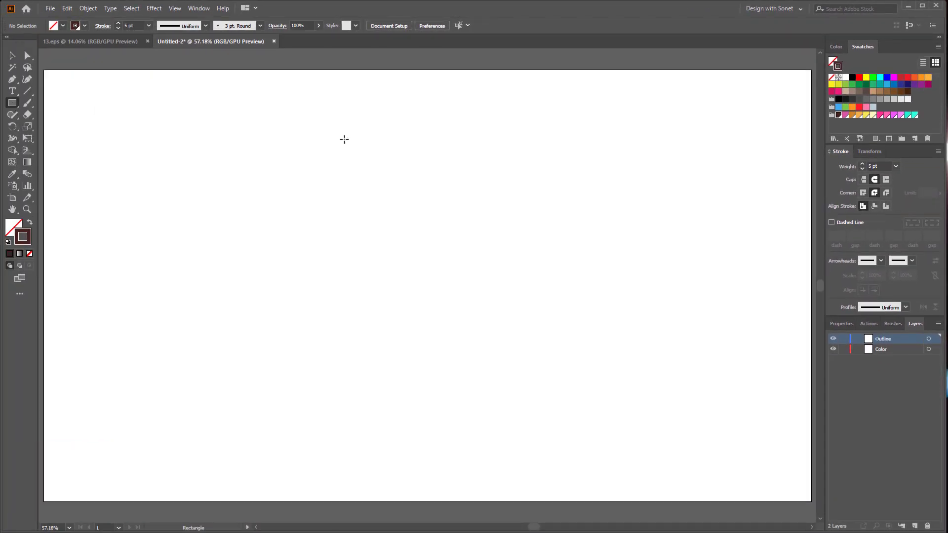
- Draw a tall rectangle and round its top corners fully into an arch
left_click_drag(344, 144, 466, 349)
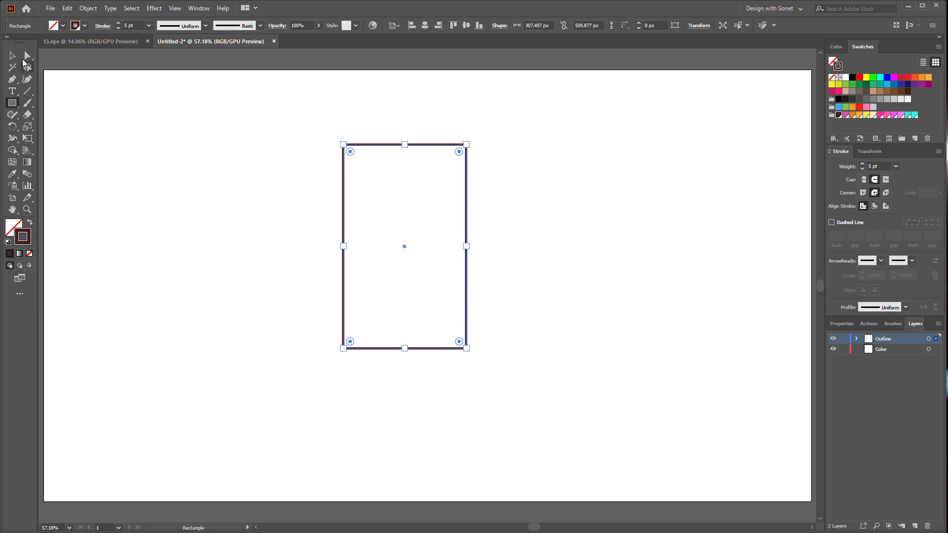
left_click(27, 55)
left_click_drag(311, 118, 509, 189)
left_click_drag(459, 158, 424, 223)
- Round the body's bottom corners slightly and move it up and left
left_click(256, 287)
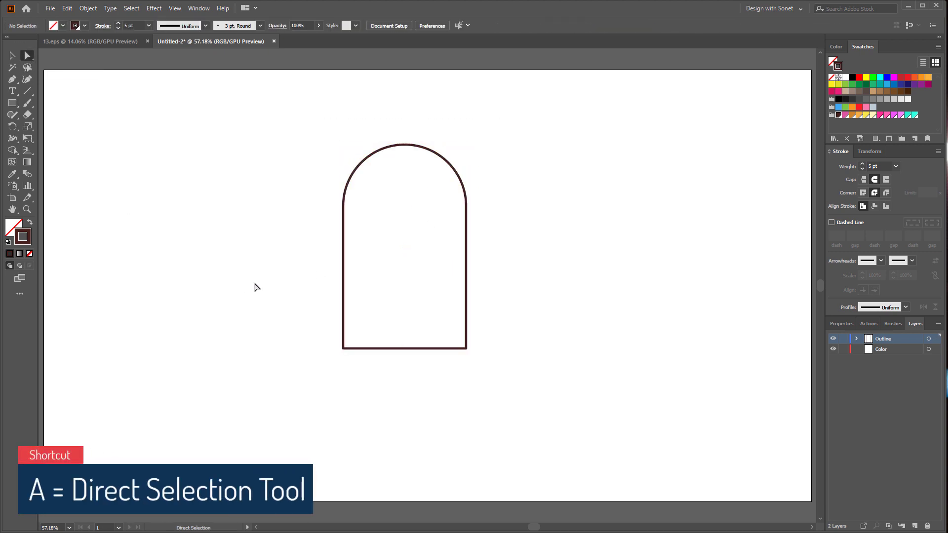
left_click_drag(288, 271, 567, 360)
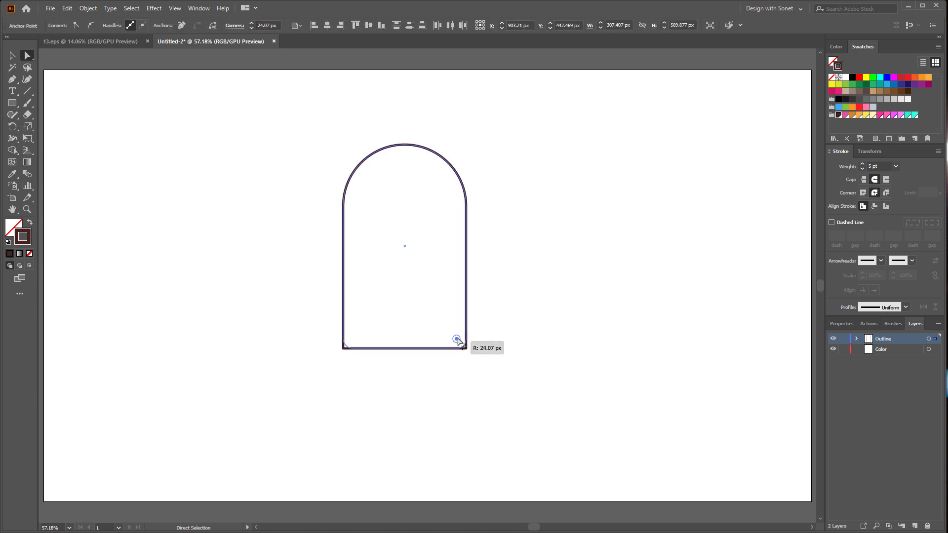
left_click_drag(458, 340, 454, 336)
left_click(551, 354)
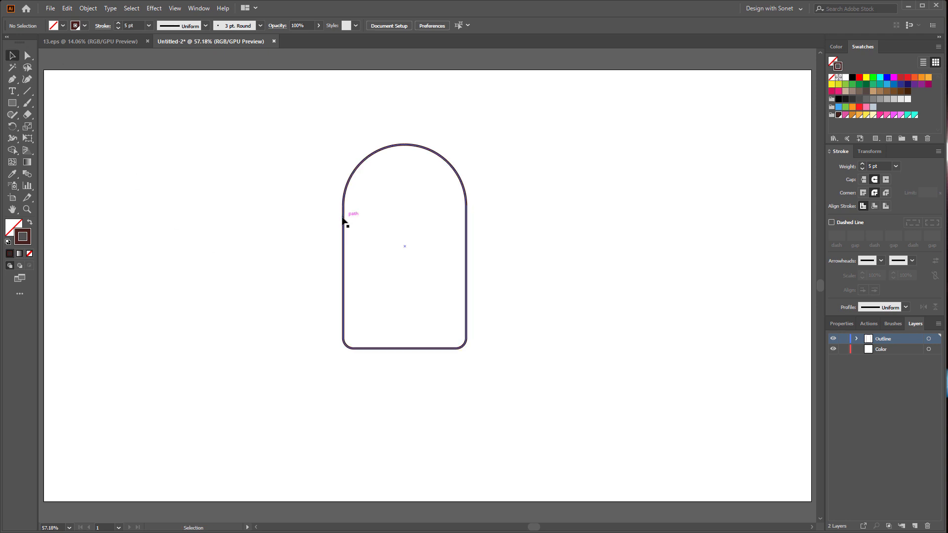
left_click_drag(343, 221, 326, 197)
left_click(560, 279)
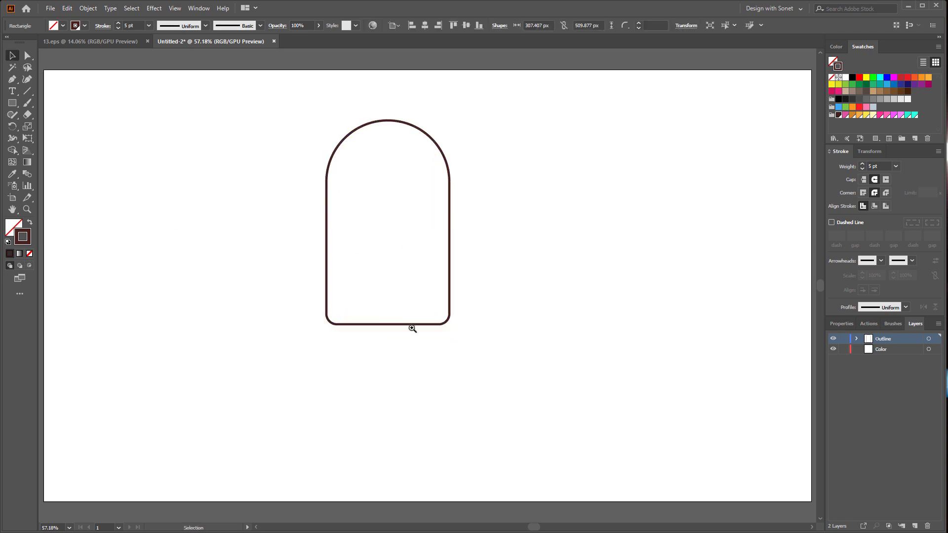
scroll(432, 326, "up", 1)
left_click(11, 105)
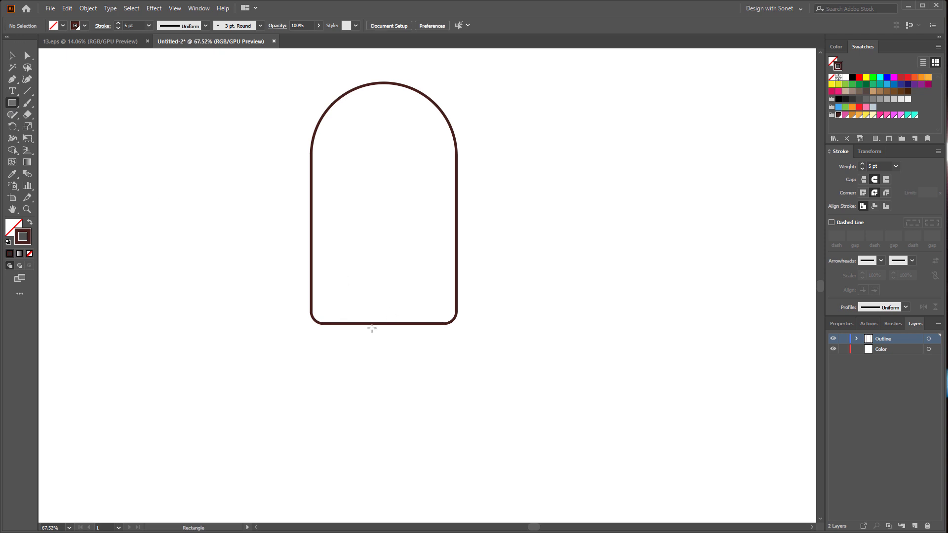
- Draw a thin stick rectangle below the body and fully round its bottom corners
left_click_drag(367, 323, 398, 422)
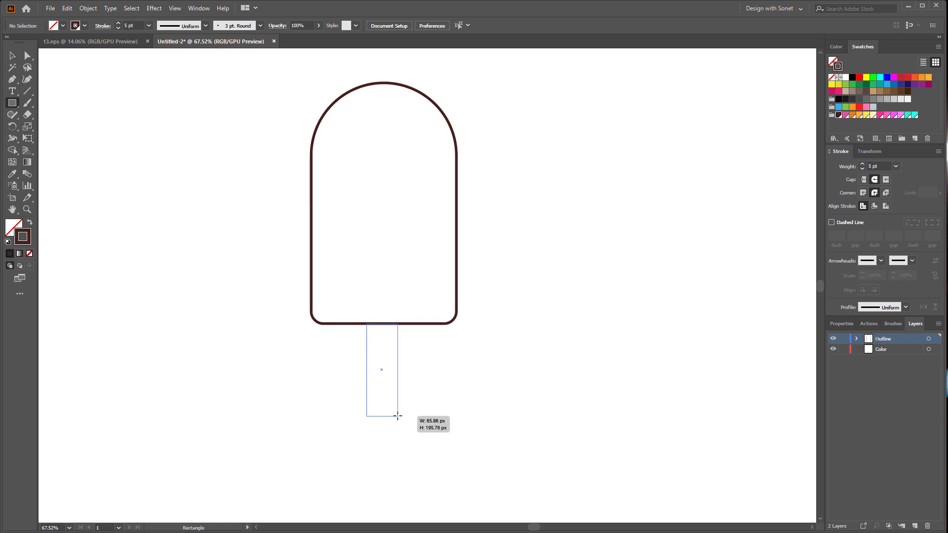
left_click_drag(398, 421, 398, 419)
key("a")
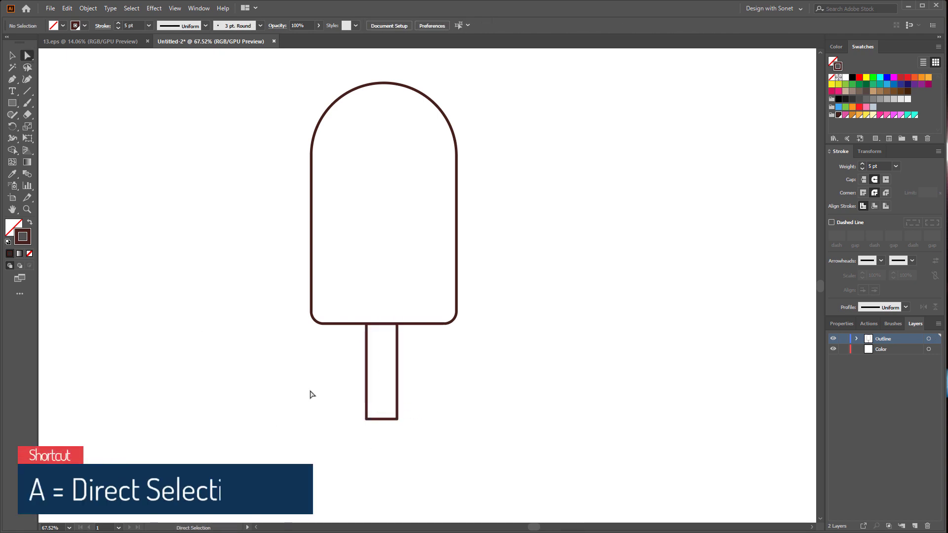
left_click_drag(311, 390, 450, 447)
left_click_drag(390, 413, 387, 390)
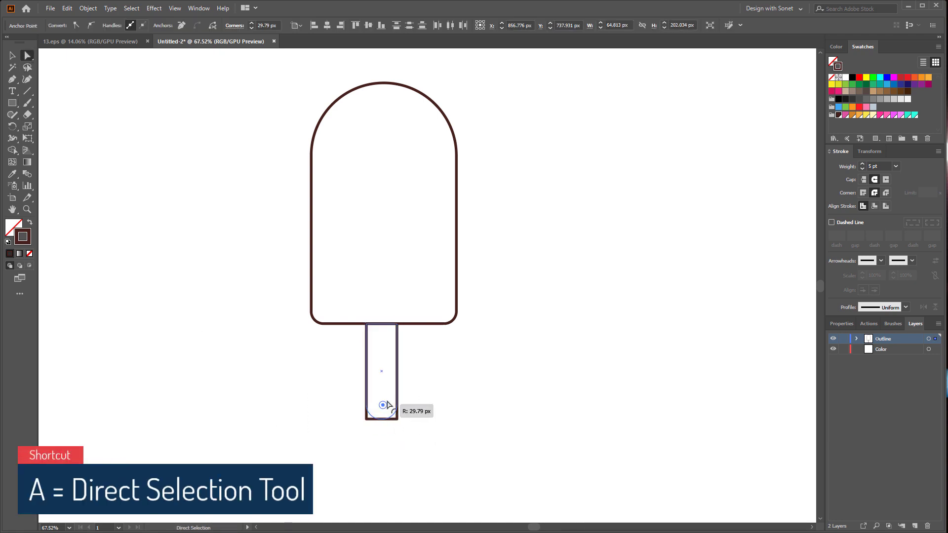
left_click(323, 387)
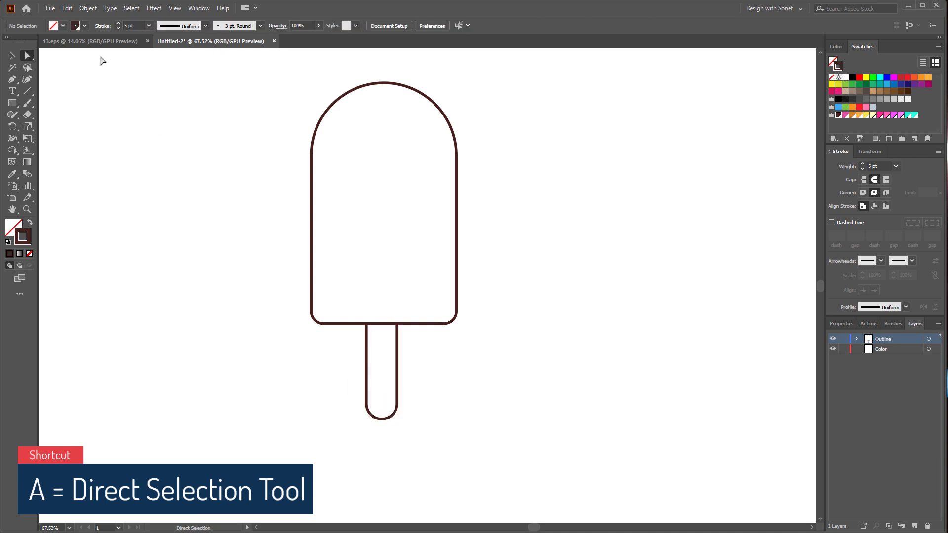
key("v")
- Centre the body and stick horizontally on the artboard using Align To Artboard
scroll(371, 207, "down", 1)
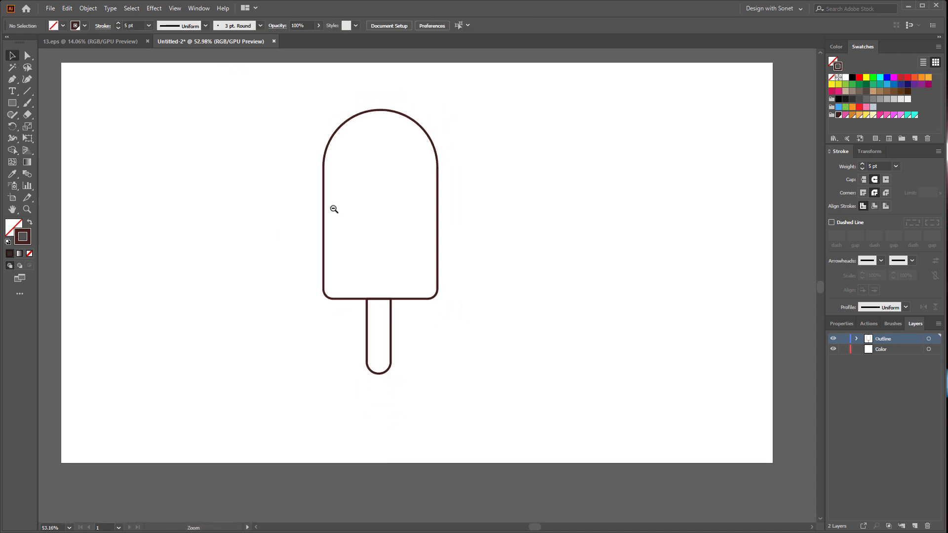
left_click_drag(266, 112, 518, 351)
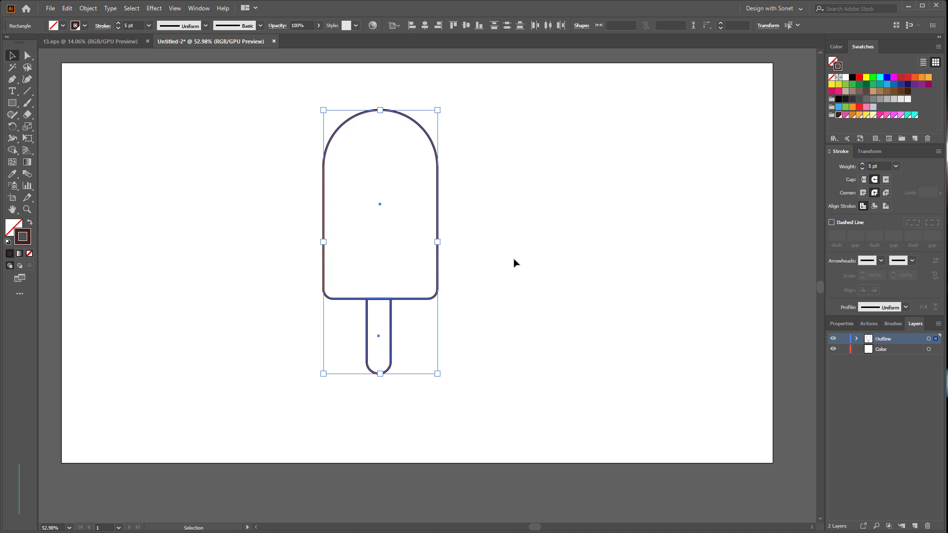
left_click(394, 26)
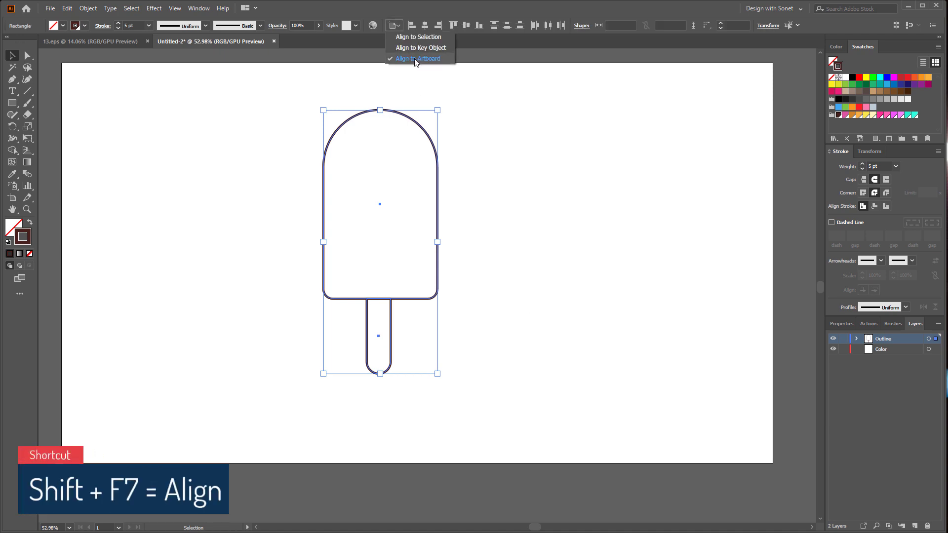
left_click(425, 25)
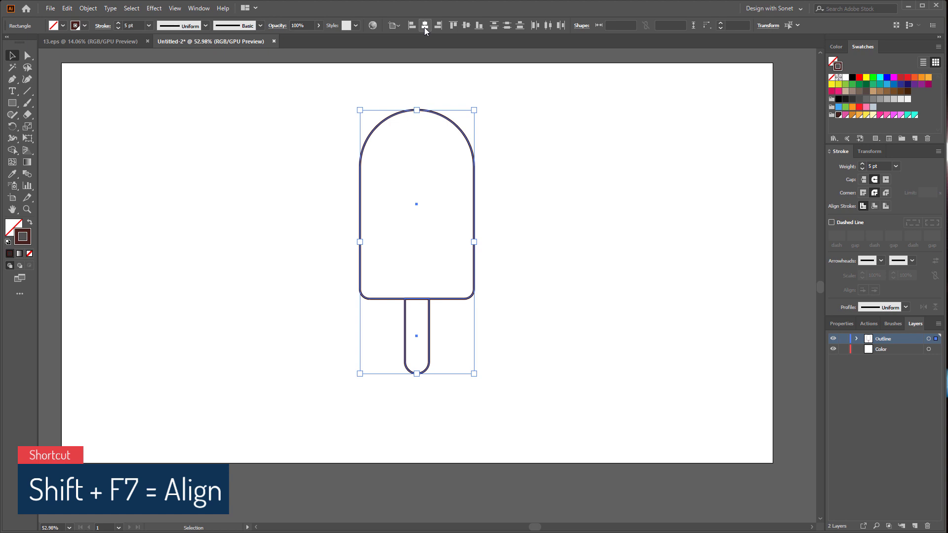
left_click(229, 275)
- Draw a vertical line and position it across the popsicle top
left_click(27, 91)
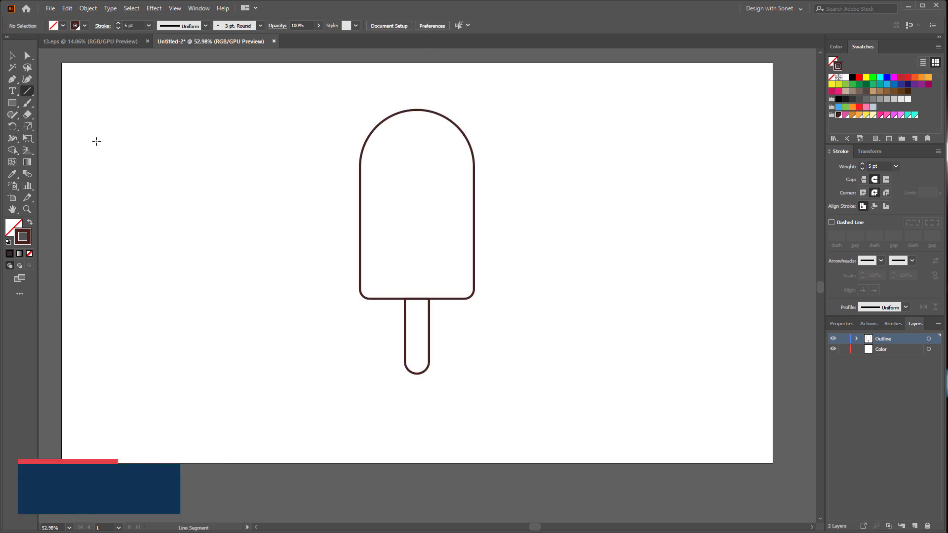
left_click_drag(310, 131, 310, 354)
key("v")
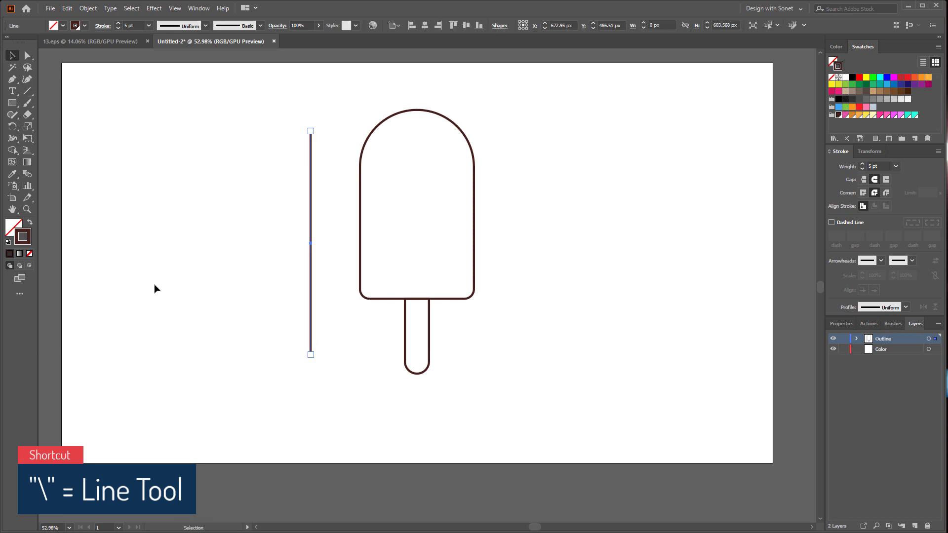
left_click(155, 289)
left_click_drag(313, 260, 391, 232)
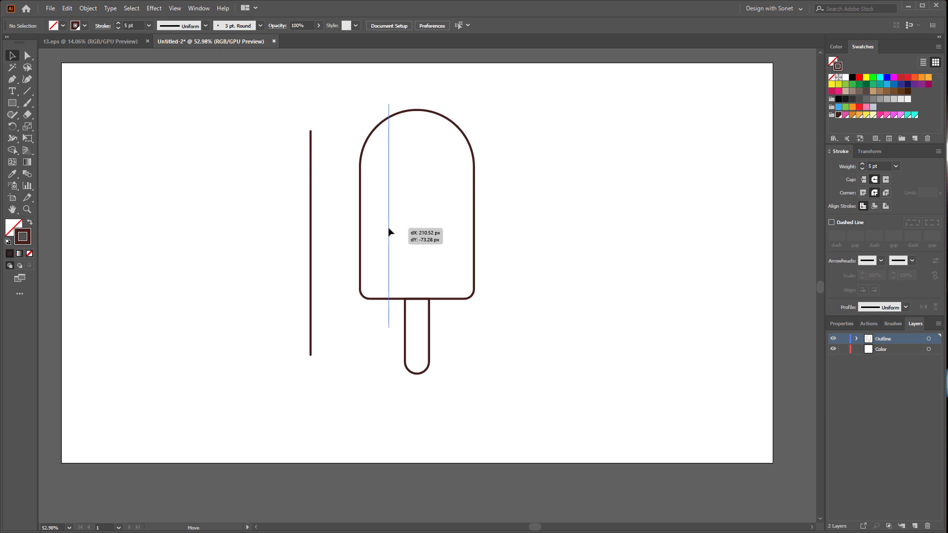
left_click_drag(390, 232, 389, 233)
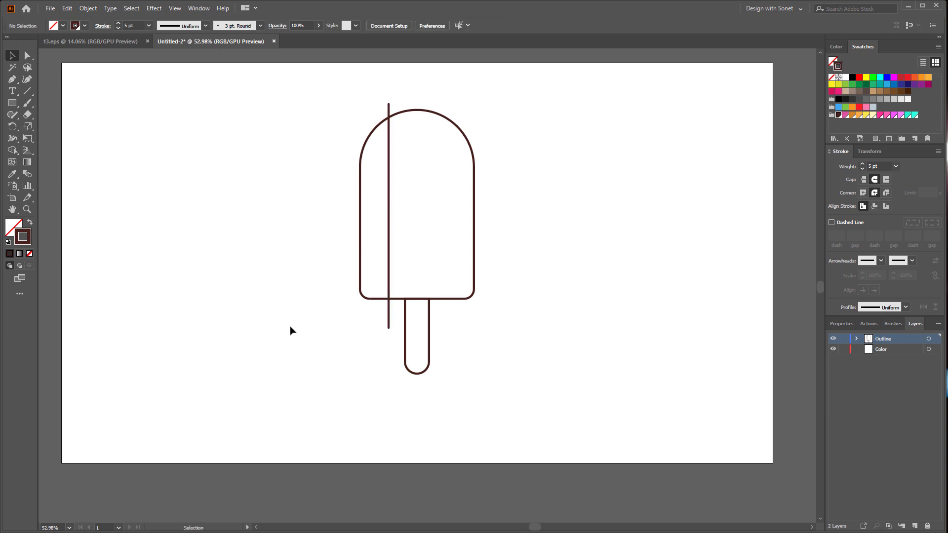
- Alt-drag a copy right and repeat with Ctrl+D for three evenly spaced lines, then select them with the popsicle
left_click_drag(390, 213, 418, 213)
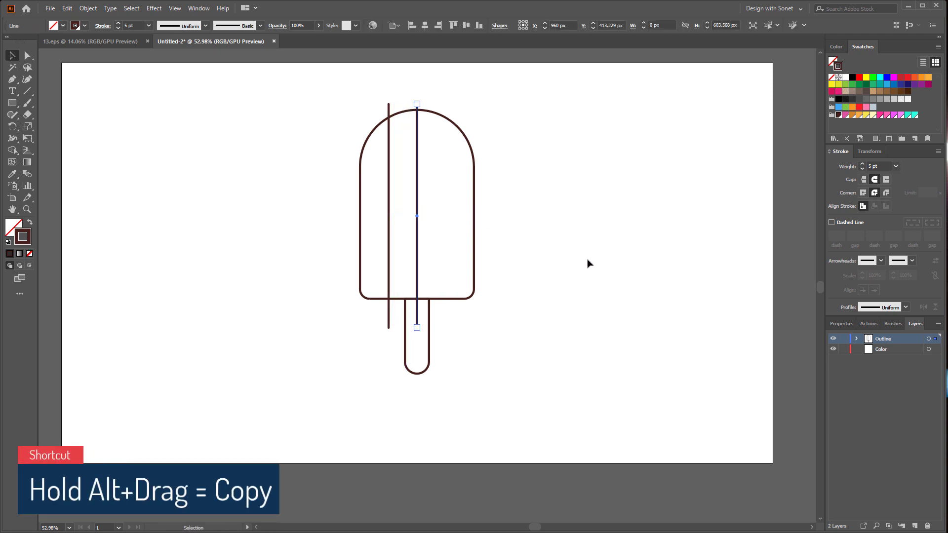
key("ctrl")
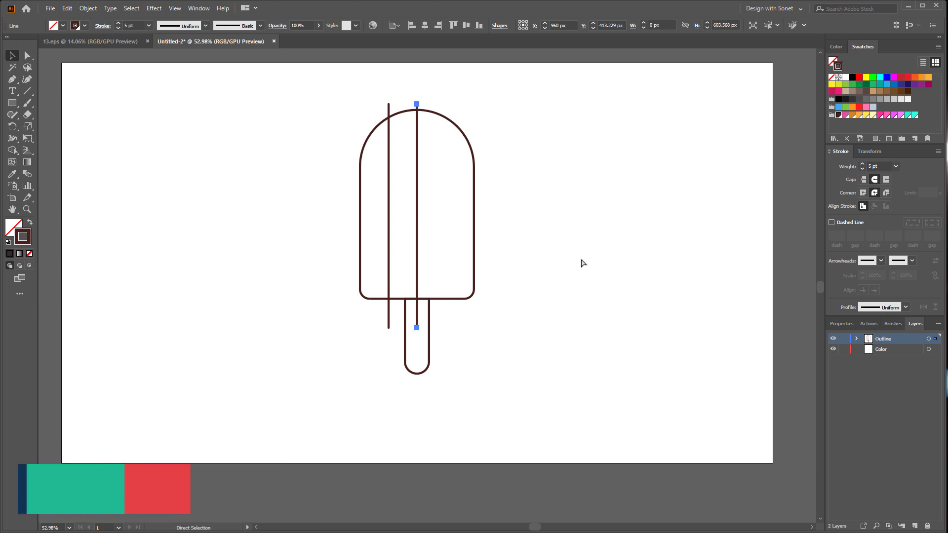
key("ctrl+d")
left_click(581, 262)
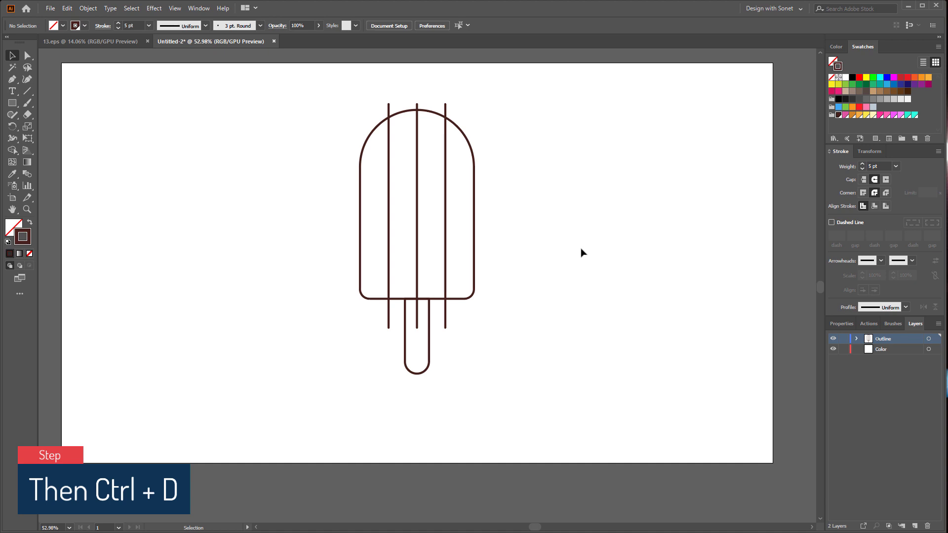
left_click_drag(339, 92, 490, 162)
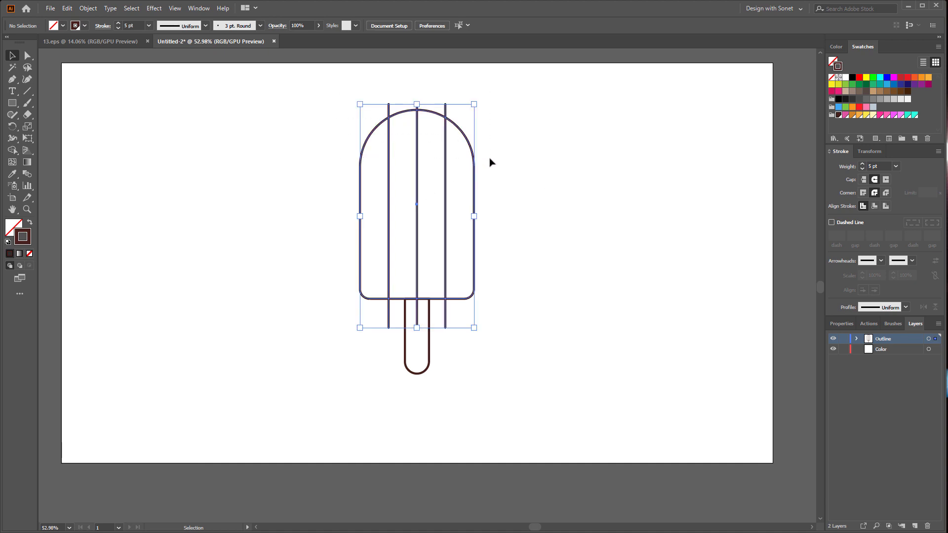
- Split the popsicle top into four stripe pieces with the Shape Builder
left_click(13, 151)
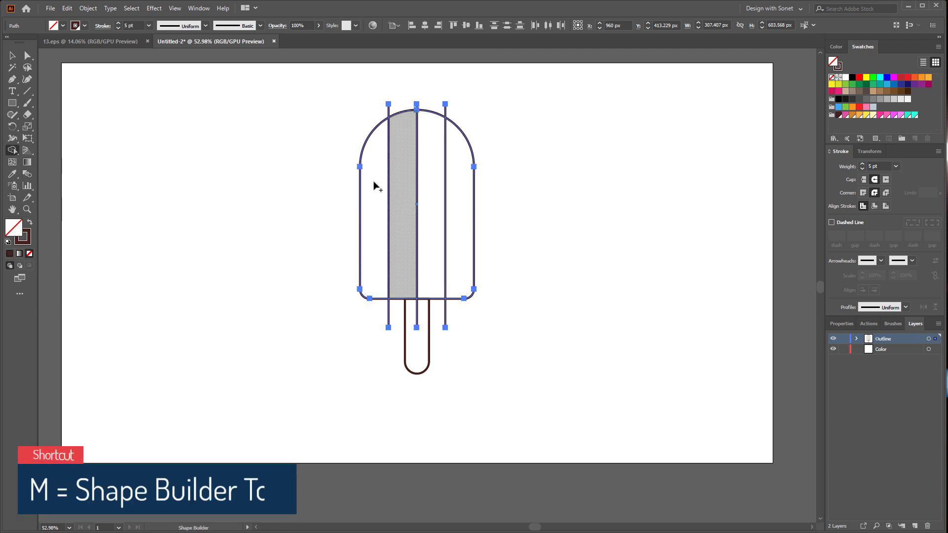
left_click(408, 169)
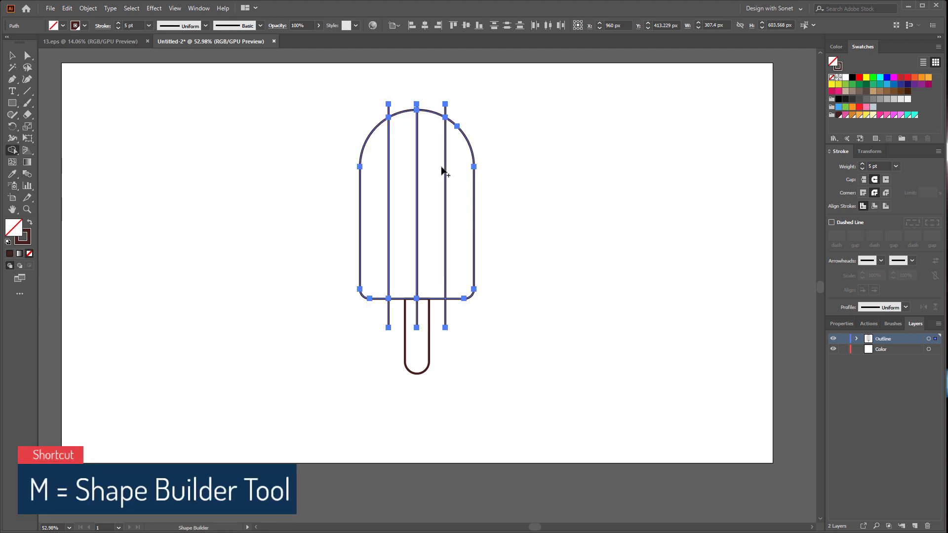
left_click(438, 170)
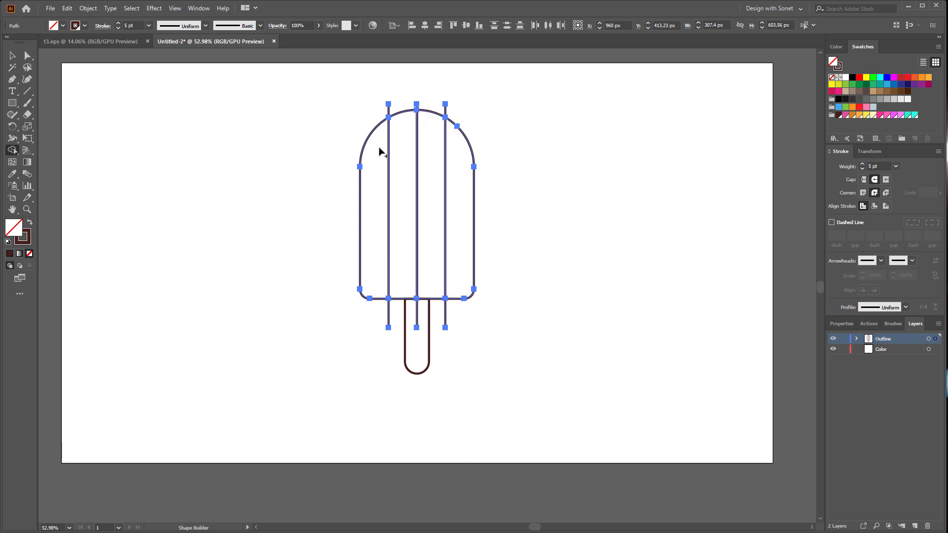
- Pull the stripe pieces apart to verify the split, then undo the moves
left_click(11, 54)
left_click(192, 262)
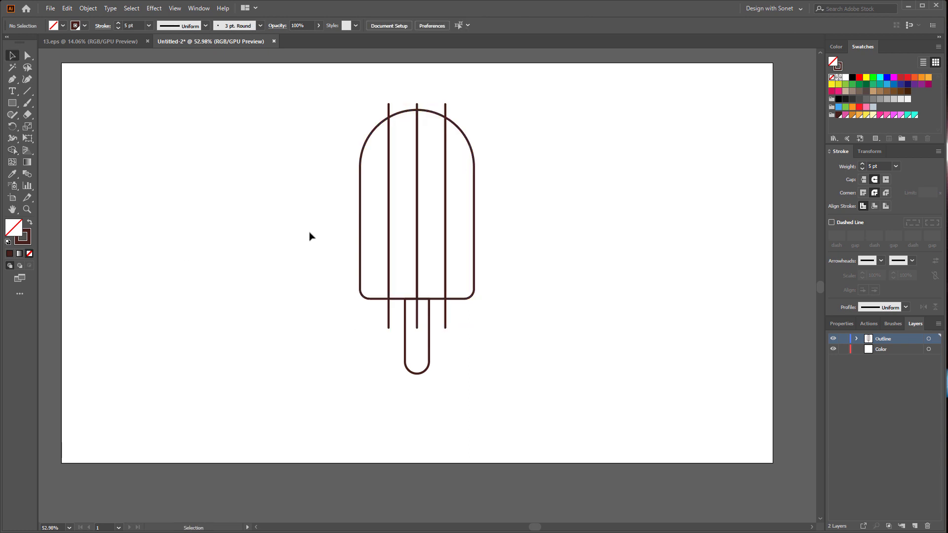
left_click_drag(351, 201, 216, 196)
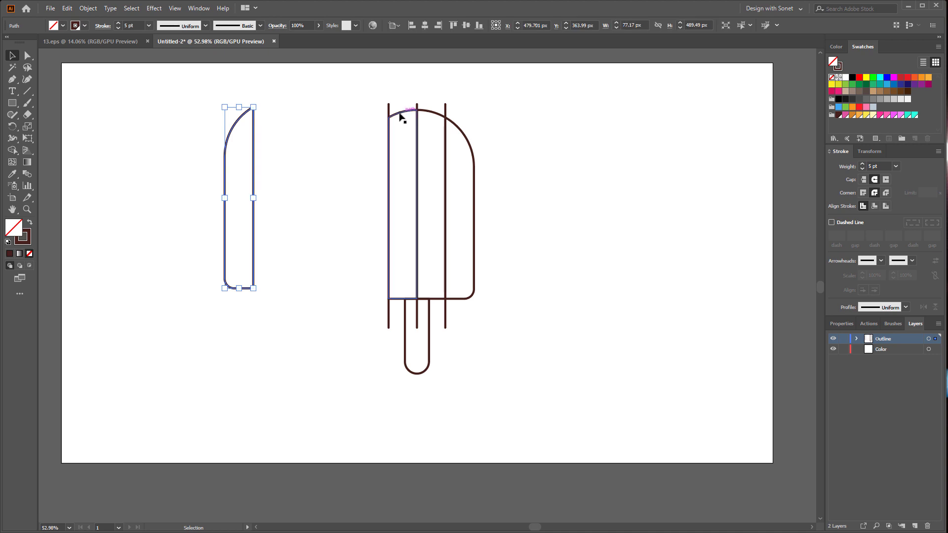
left_click_drag(394, 117, 310, 110)
mouse_move(433, 116)
left_mouse_down()
mouse_move(506, 112)
mouse_move(557, 135)
mouse_move(581, 134)
left_mouse_up()
left_click(621, 330)
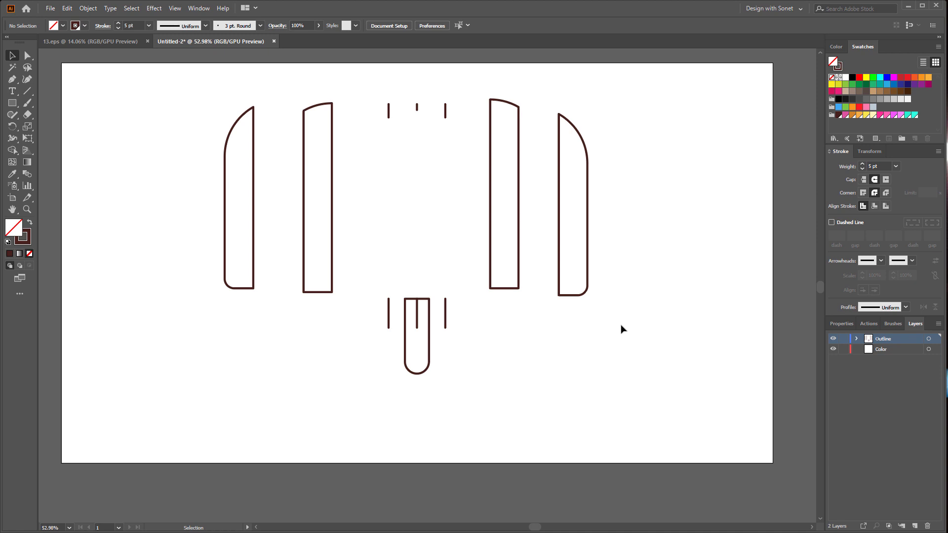
key("ctrl+z")
key("ctrl+z")
key("ctrl+z")
key("ctrl+z")
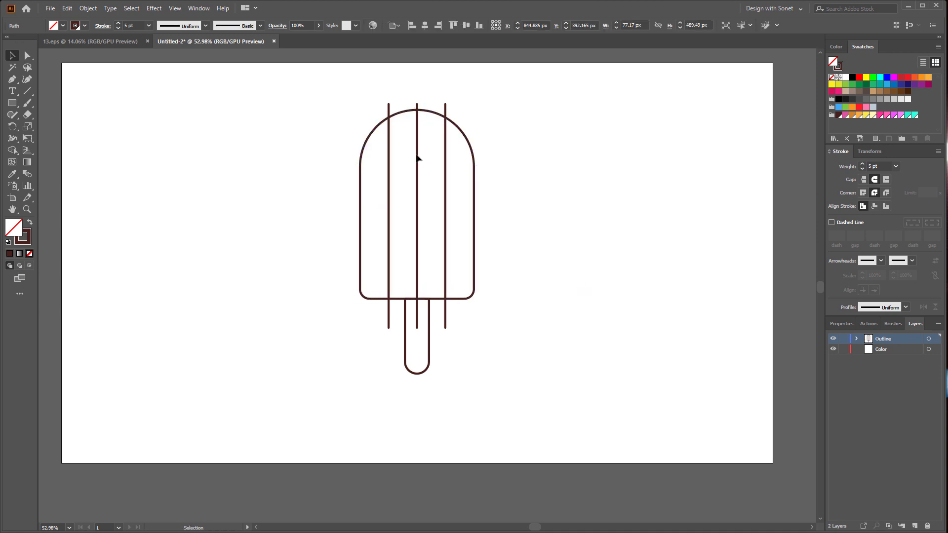
- Delete the three leftover line ends sticking out, then select the whole popsicle
left_click_drag(381, 95, 466, 108)
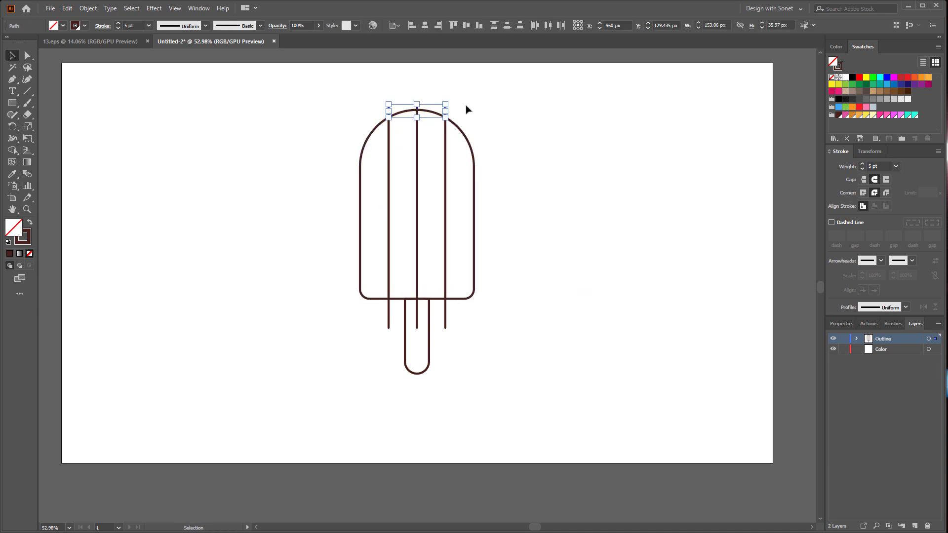
left_click(467, 109)
left_click(446, 311)
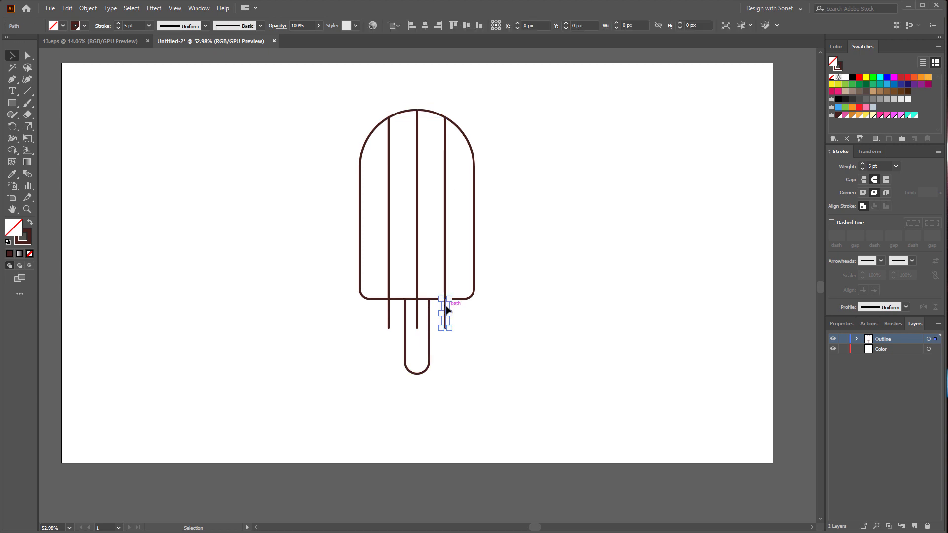
key("Delete")
left_click(417, 316)
key("Delete")
left_click(388, 319)
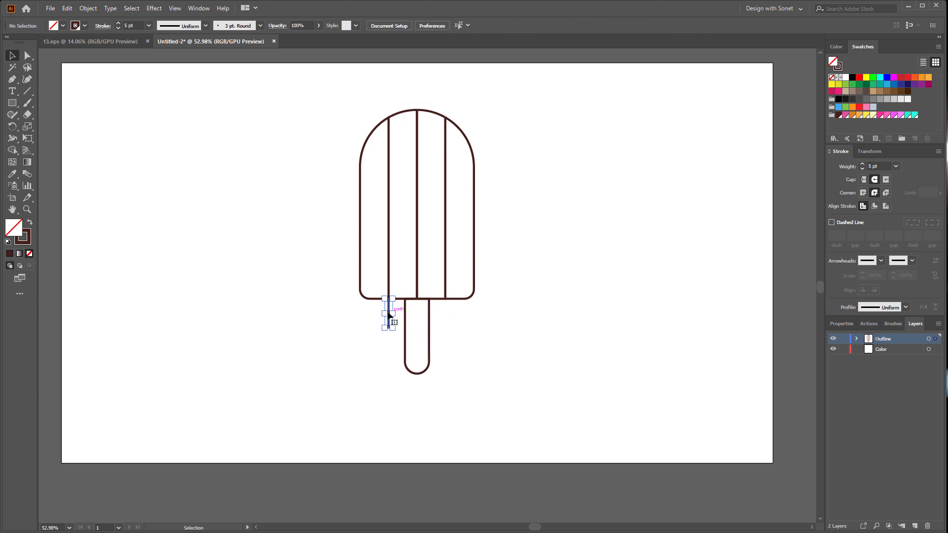
key("Delete")
scroll(474, 260, "up", 1)
left_click_drag(494, 257, 536, 253)
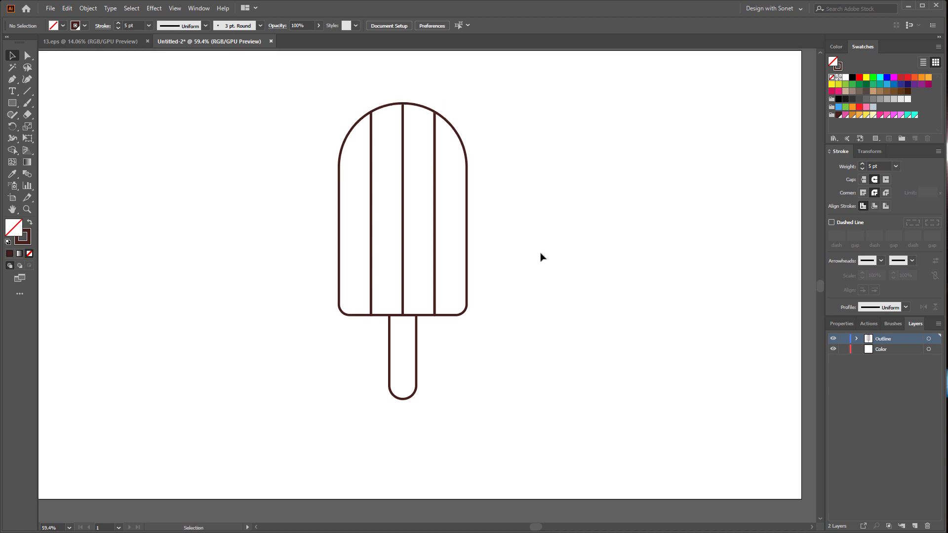
left_click_drag(277, 110, 518, 359)
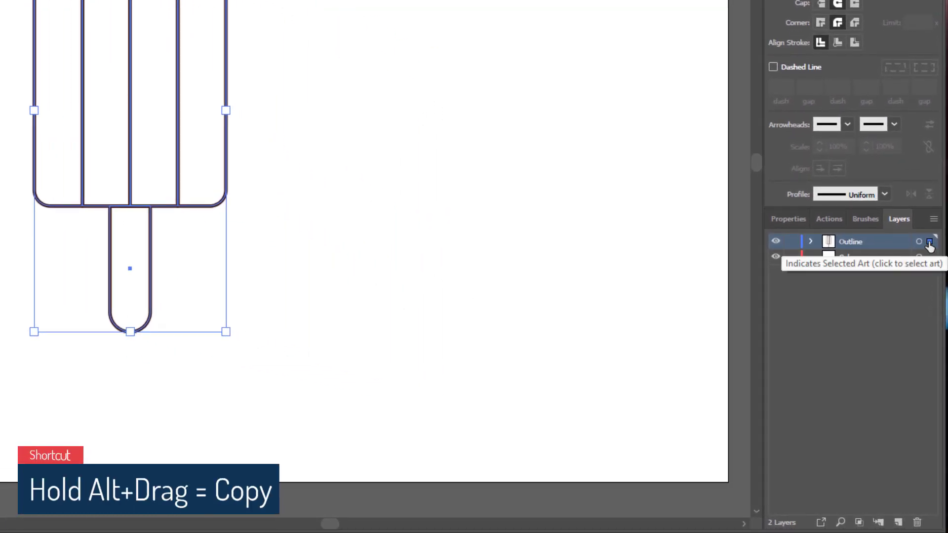
- Copy the popsicle onto the Color layer and lock the Outline layer
left_click_drag(930, 242, 930, 258)
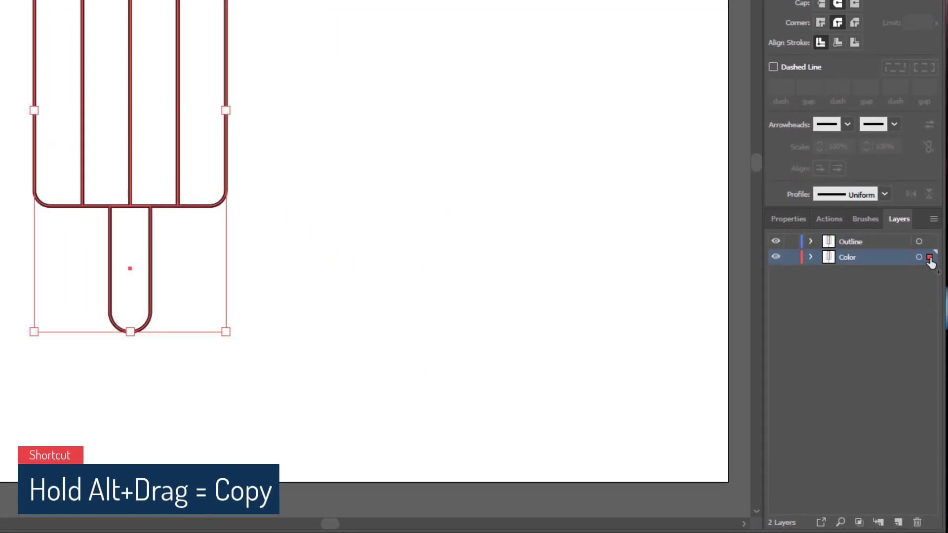
left_click(791, 242)
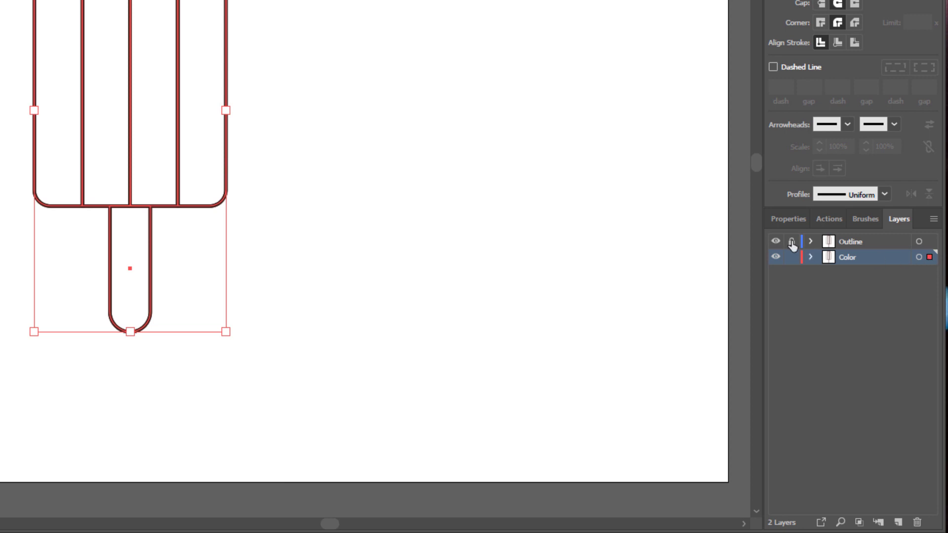
left_click_drag(252, 94, 673, 230)
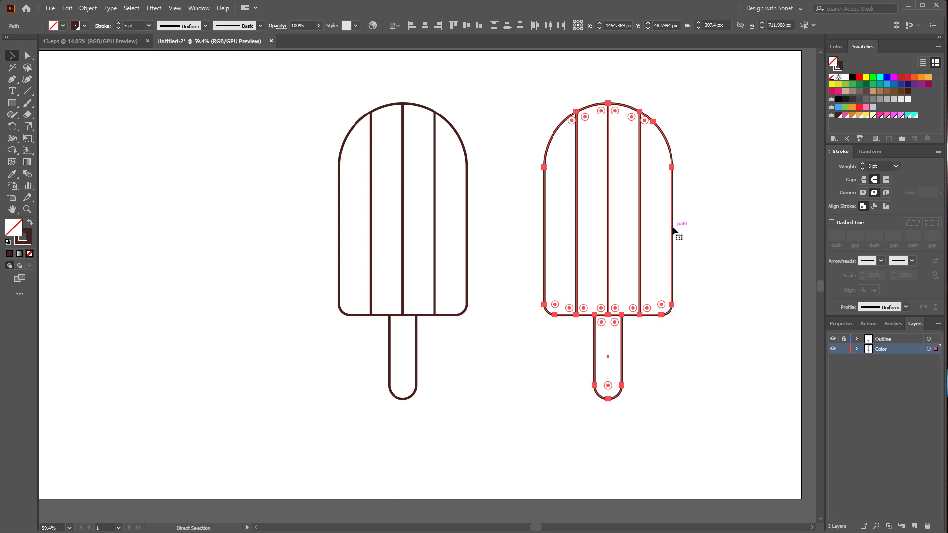
key("ctrl+z")
left_click(316, 113)
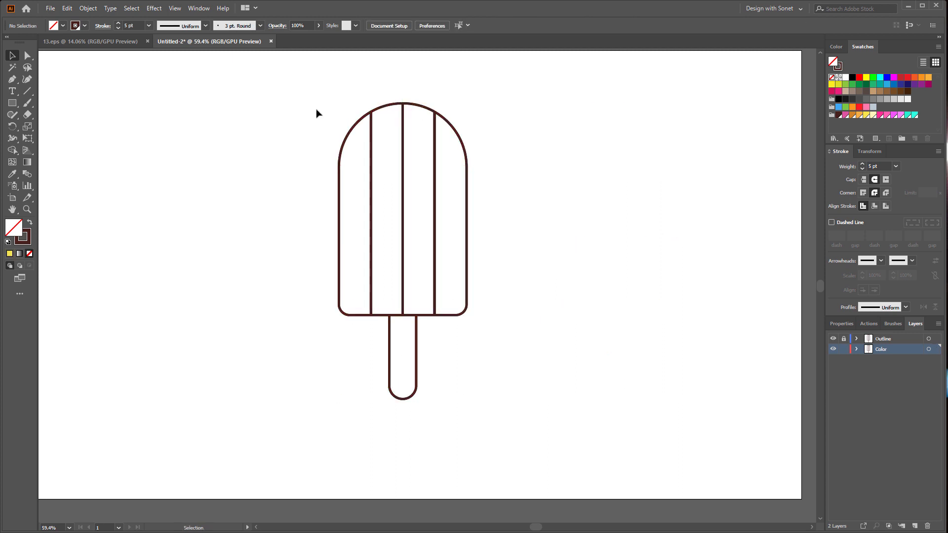
- Swap the Color-layer copy's stroke to a solid dark brown fill with Shift+X
left_click_drag(322, 108, 567, 383)
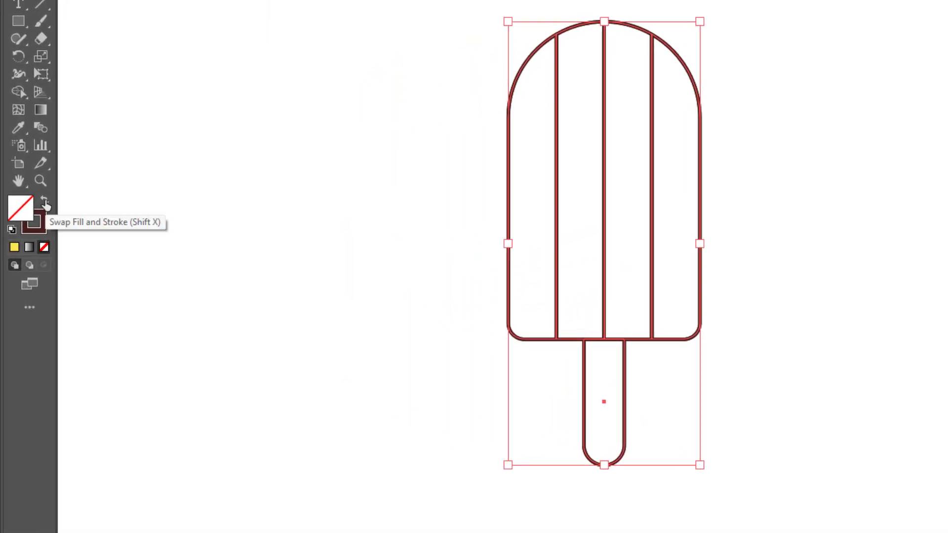
left_click(45, 204)
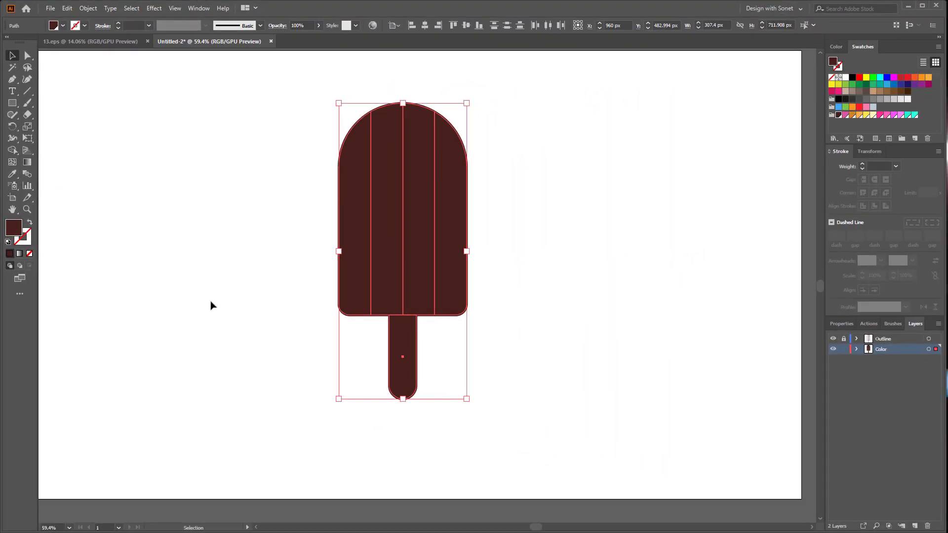
left_click(212, 303)
- Fill the stripes yellow, pink, light magenta and turquoise from left to right
left_click(359, 153)
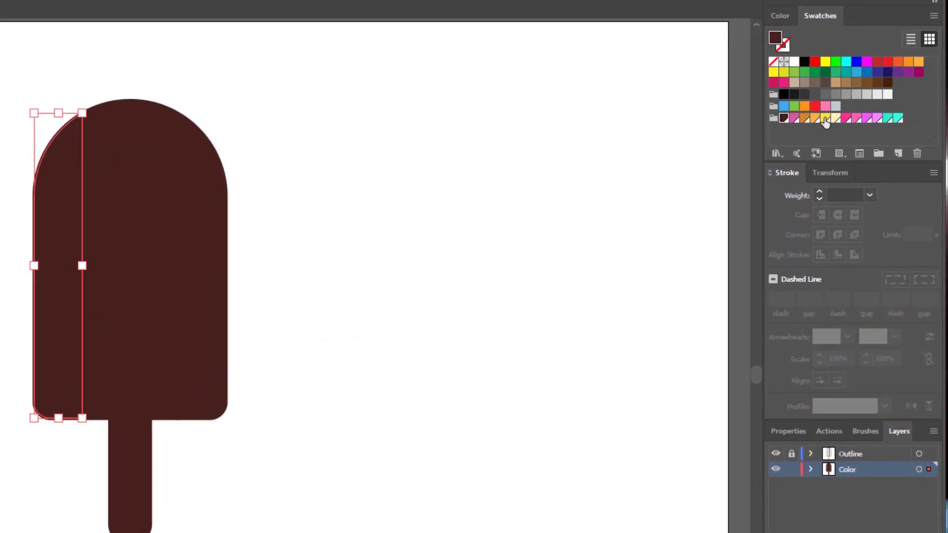
left_click(108, 156)
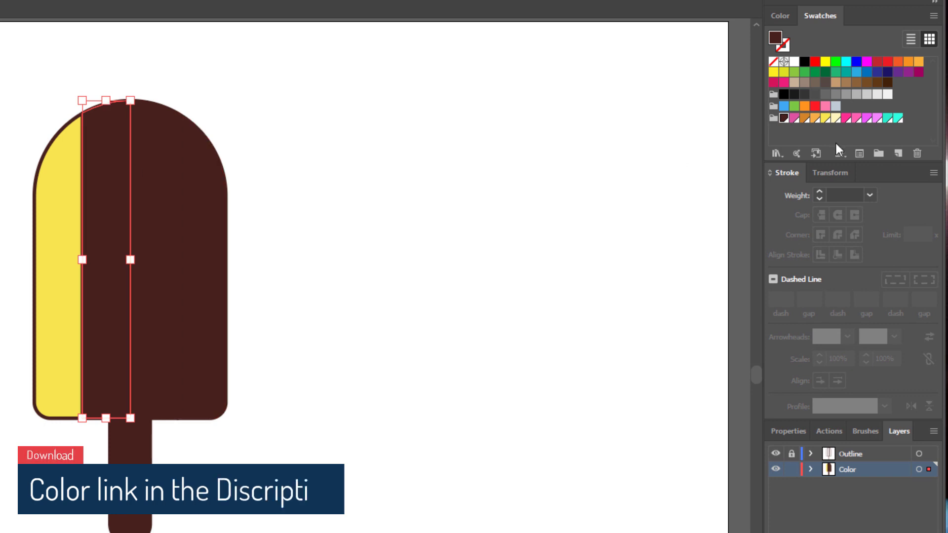
left_click(846, 118)
left_click(154, 163)
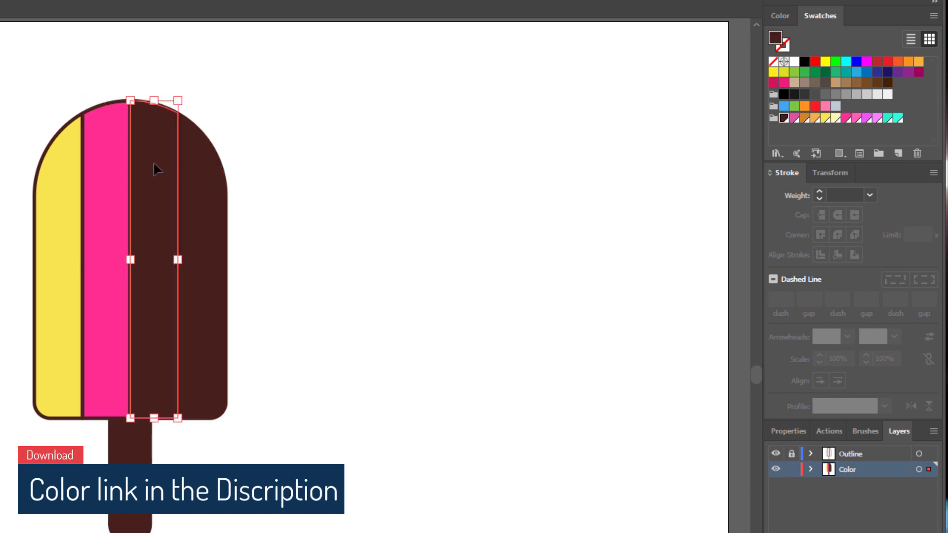
left_click(868, 118)
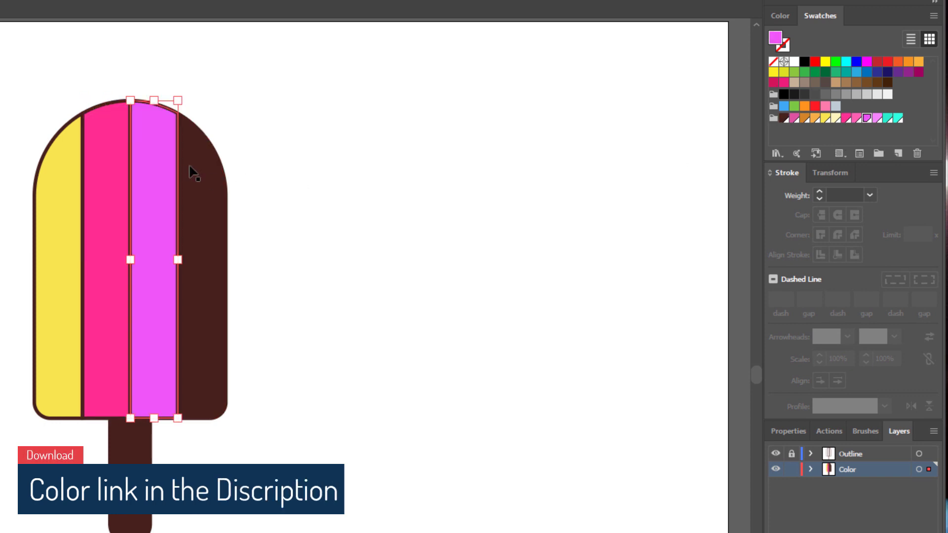
left_click(204, 170)
left_click(888, 118)
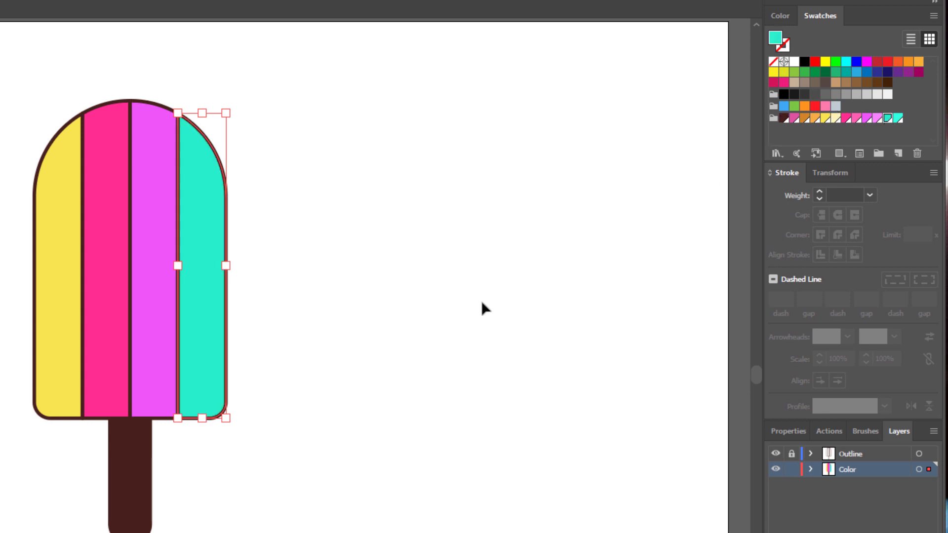
left_click(482, 301)
- Fill the popsicle stick orange
left_click(127, 486)
left_click(784, 118)
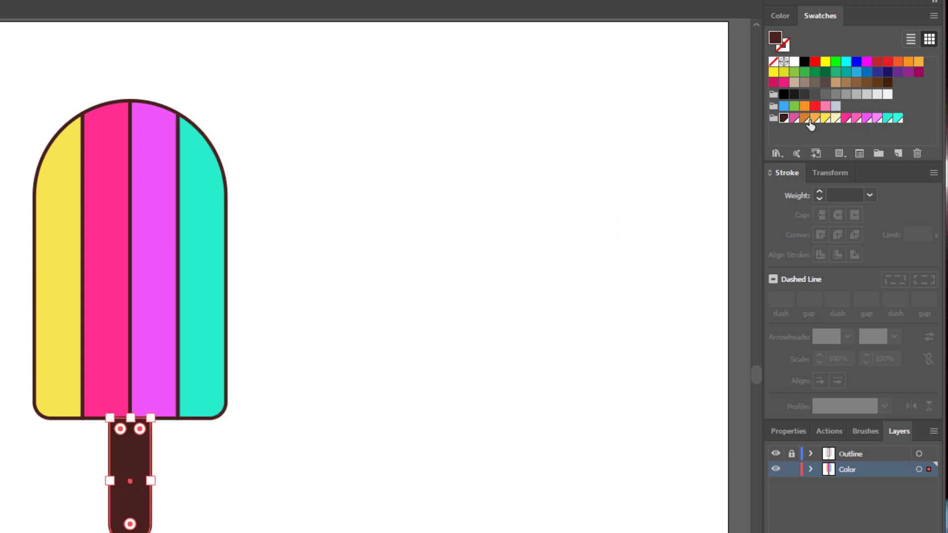
left_click(816, 118)
left_click(653, 289)
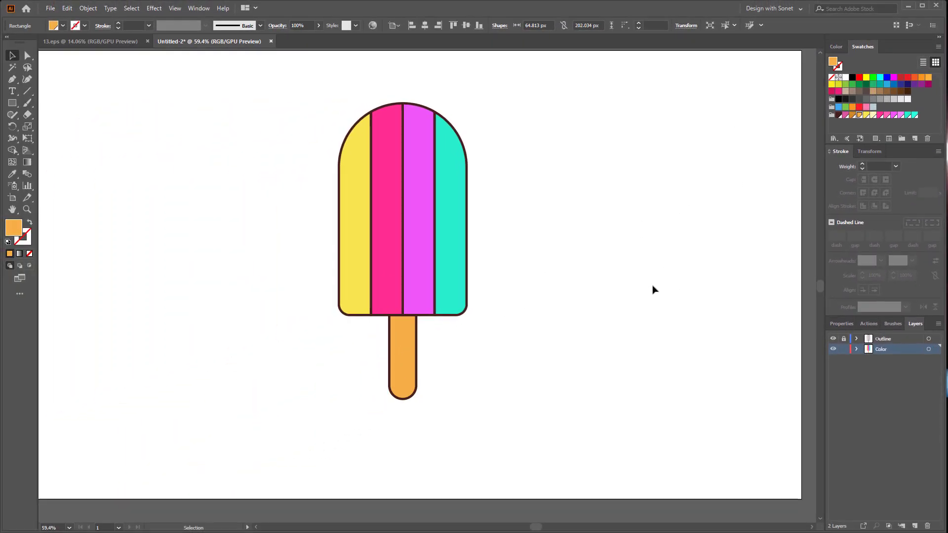
- Paste a copy of the yellow stripe in front and fill it pale cream
left_click(366, 176)
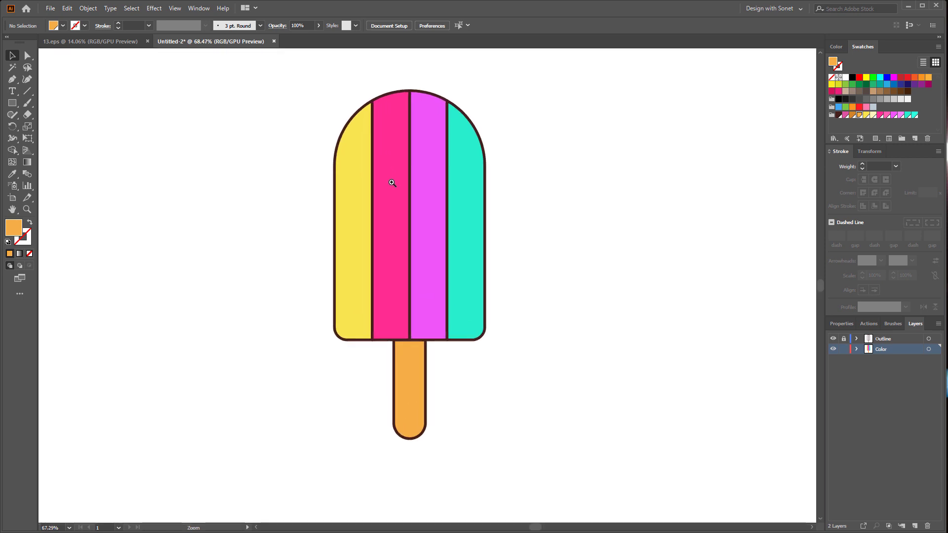
left_click(362, 156)
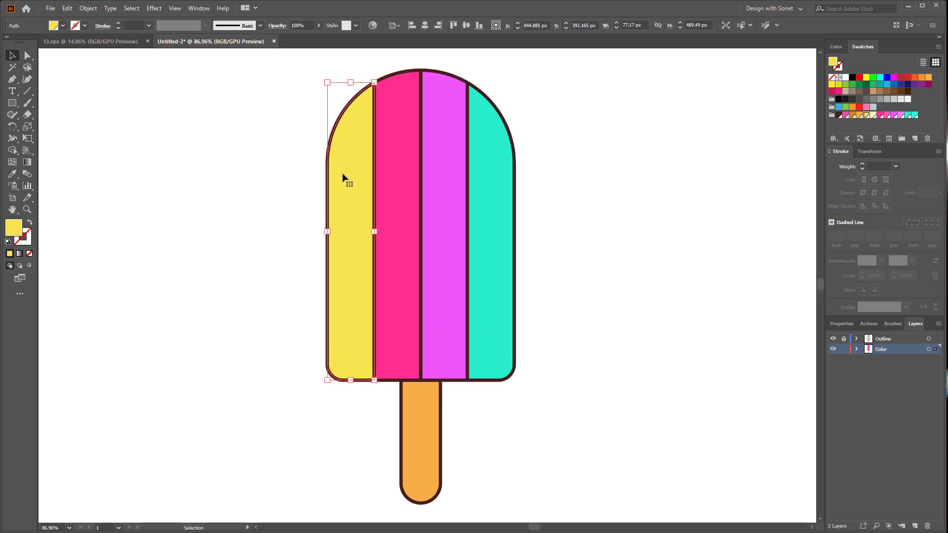
key("ctrl+c")
key("ctrl+f")
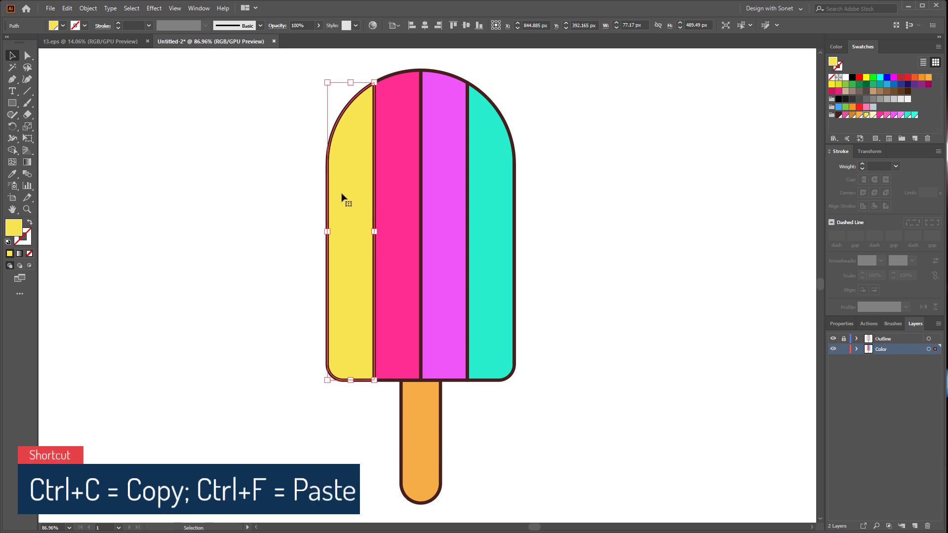
left_click_drag(343, 197, 609, 181)
key("ctrl+z")
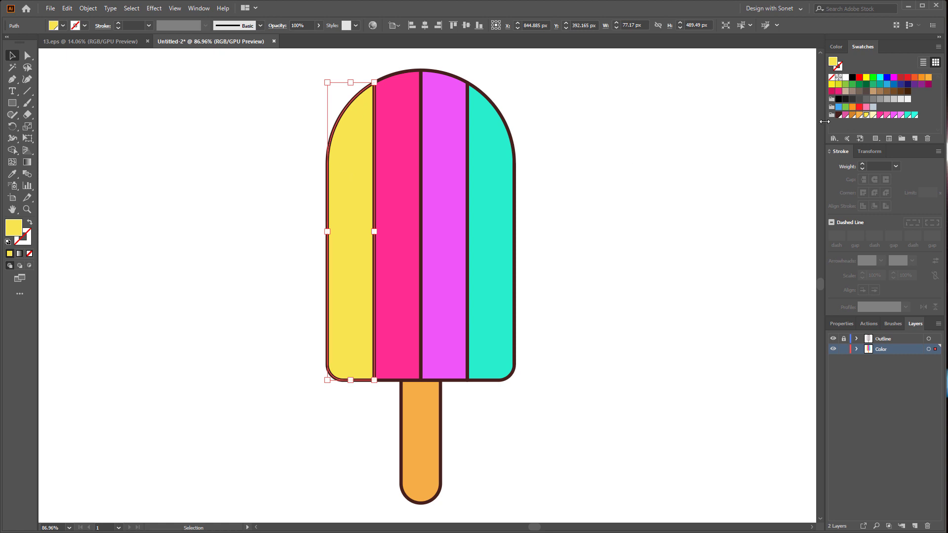
left_click(873, 115)
left_click(626, 190)
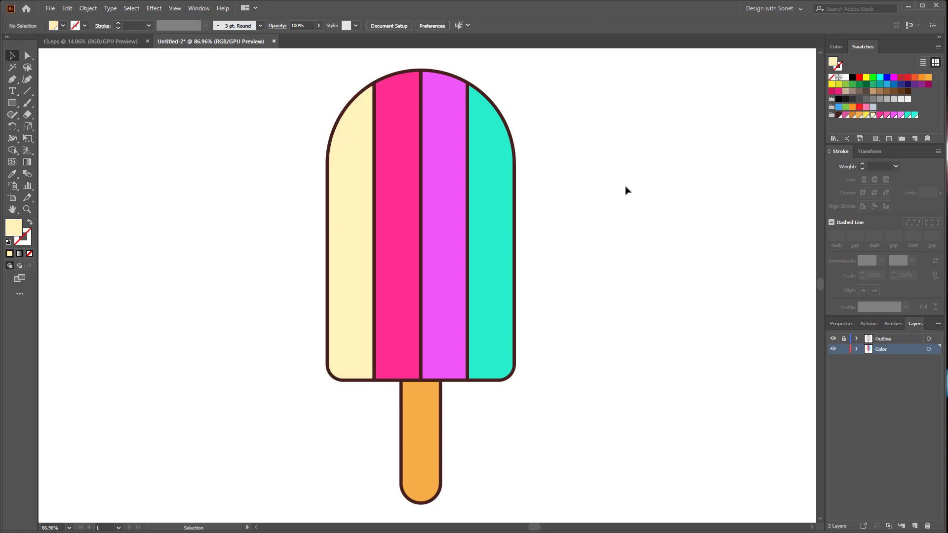
- Offset a duplicate and Shape Builder away the overlap, leaving a thin cream left-edge sliver
left_click_drag(353, 151, 363, 153)
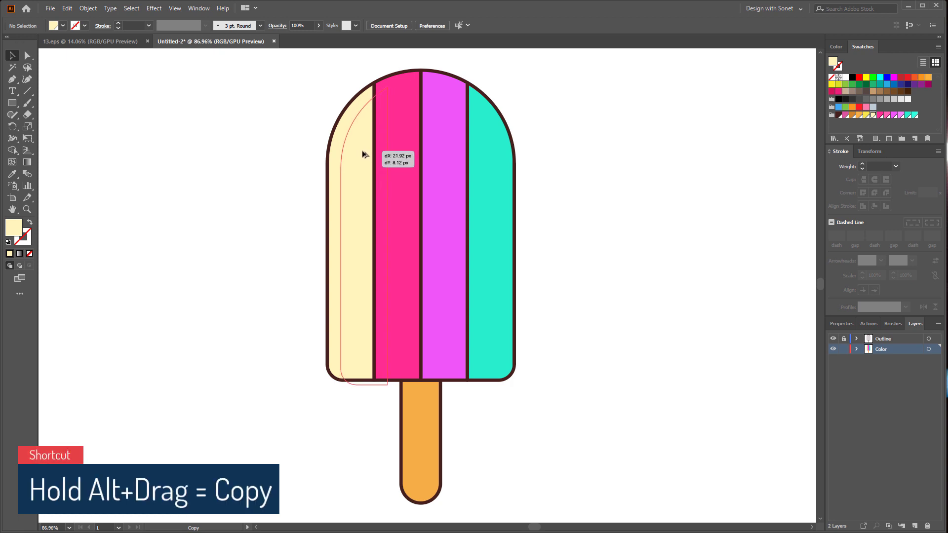
left_click_drag(363, 153, 363, 154)
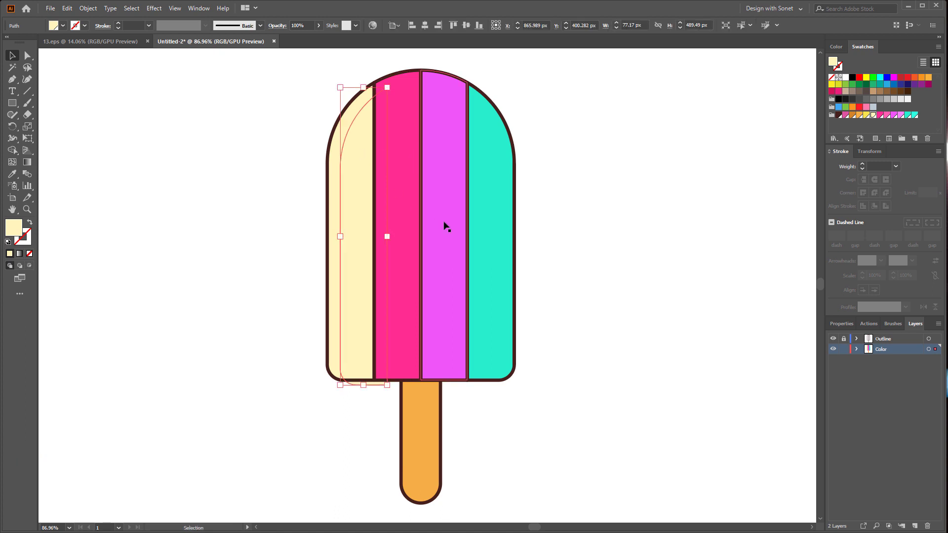
left_click(337, 191, "shift")
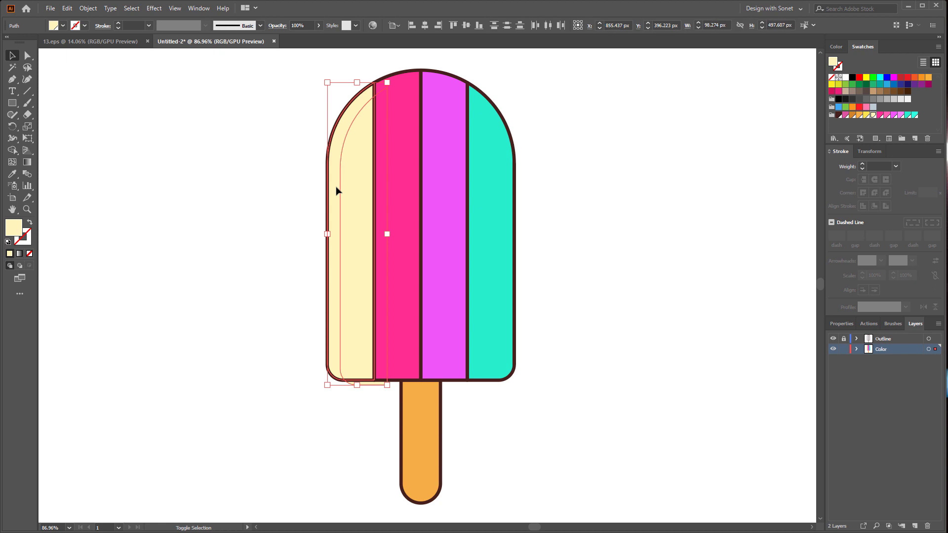
left_click(12, 150)
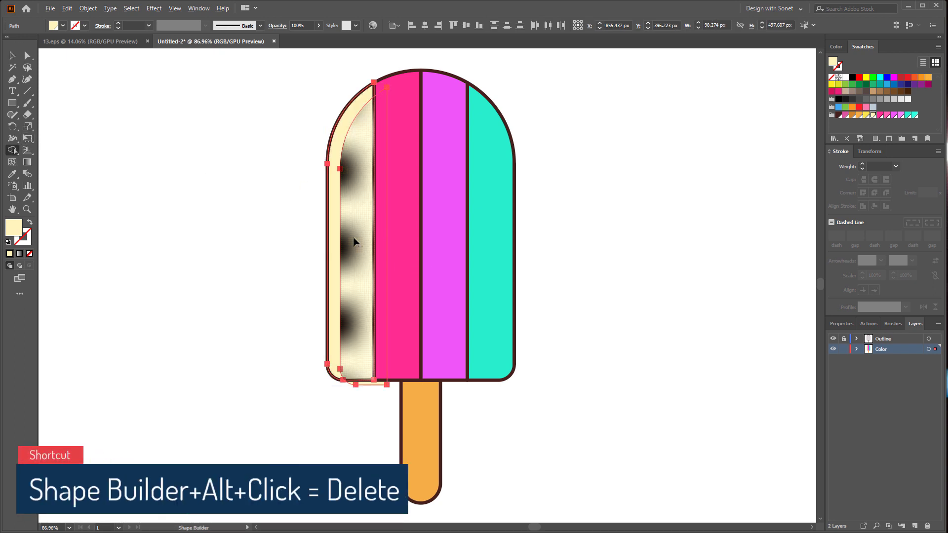
left_click(355, 242, "alt")
key("v")
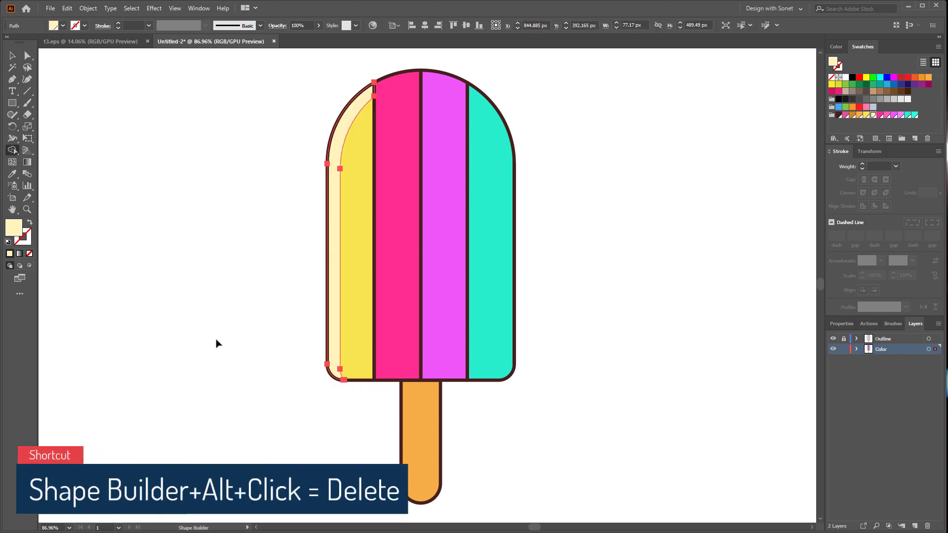
left_click_drag(337, 258, 239, 242)
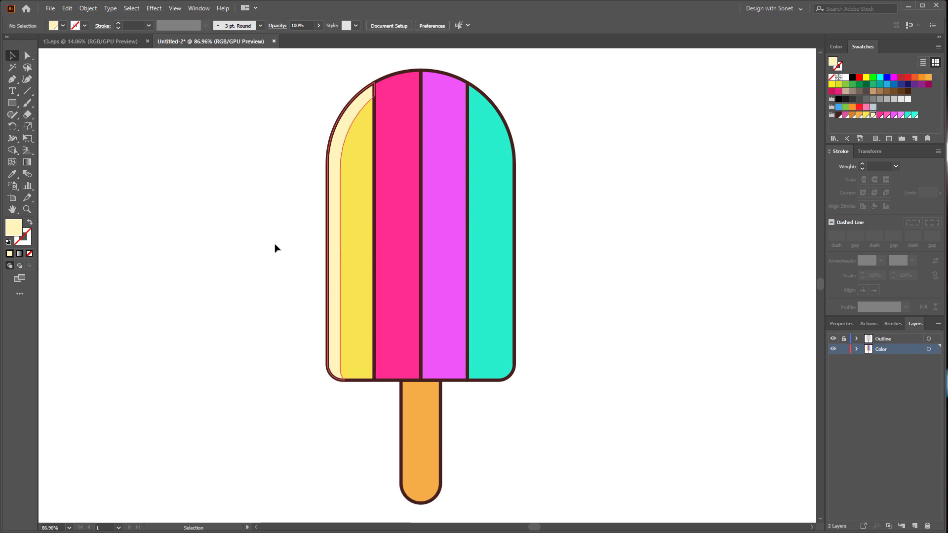
key("ctrl+z")
left_click(166, 331)
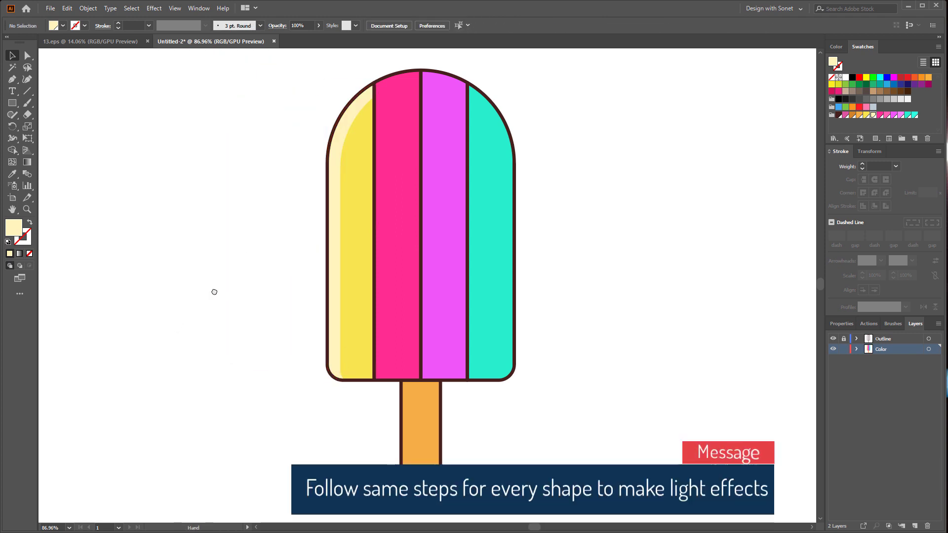
- Paste a copy of the pink stripe in front and fill it a lighter pink
left_click(350, 142)
left_click(336, 123)
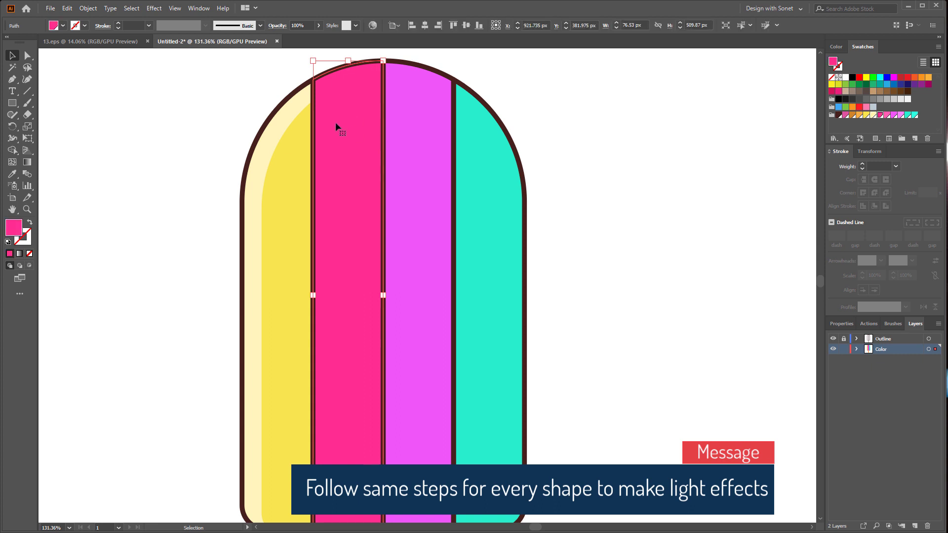
key("ctrl+c")
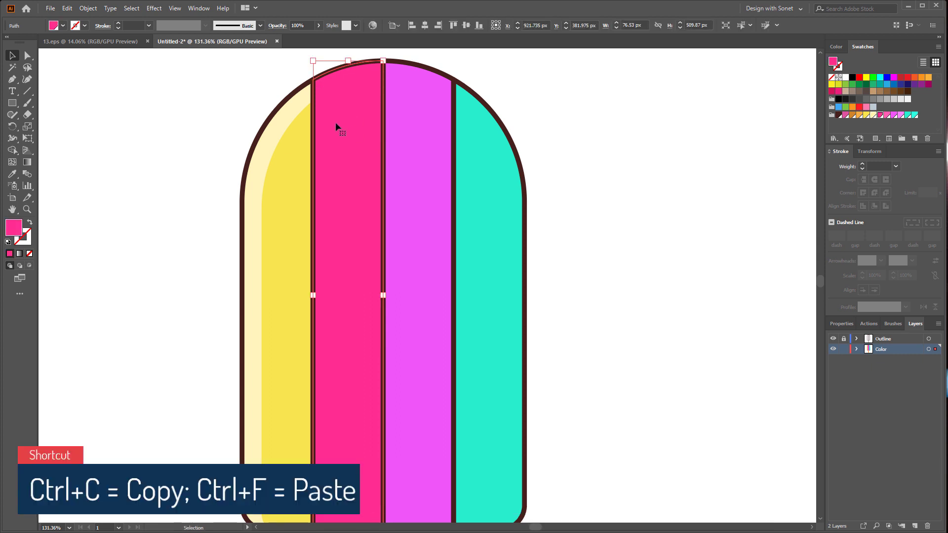
key("ctrl+f")
key("v")
left_click(886, 116)
left_click(697, 143)
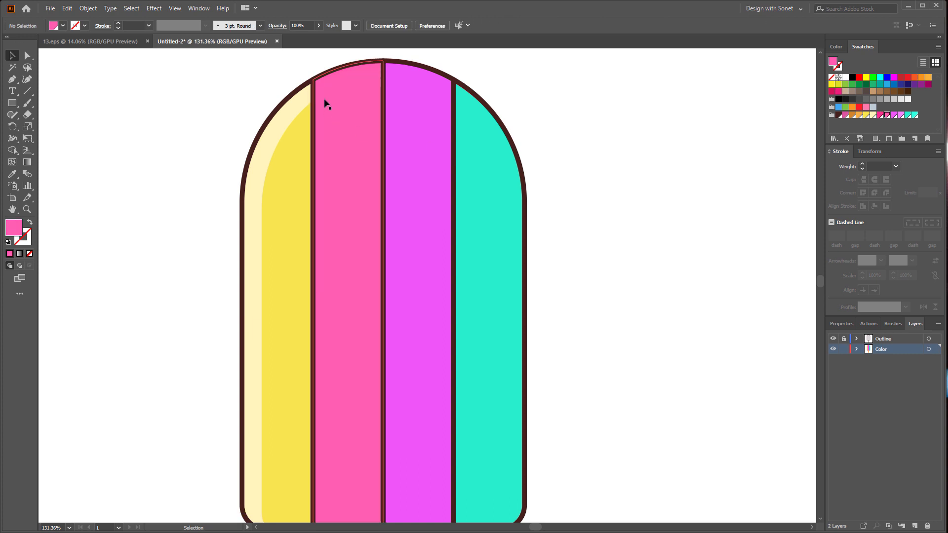
- Offset a duplicate downward and Shape Builder away the lower part, leaving a light pink top cap
left_click_drag(336, 101, 338, 116)
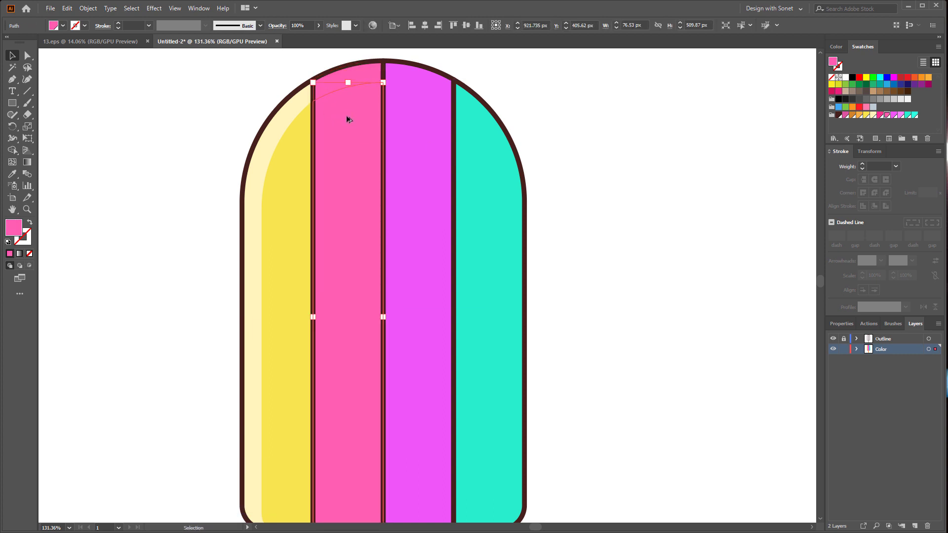
left_click(155, 118)
left_click(330, 129)
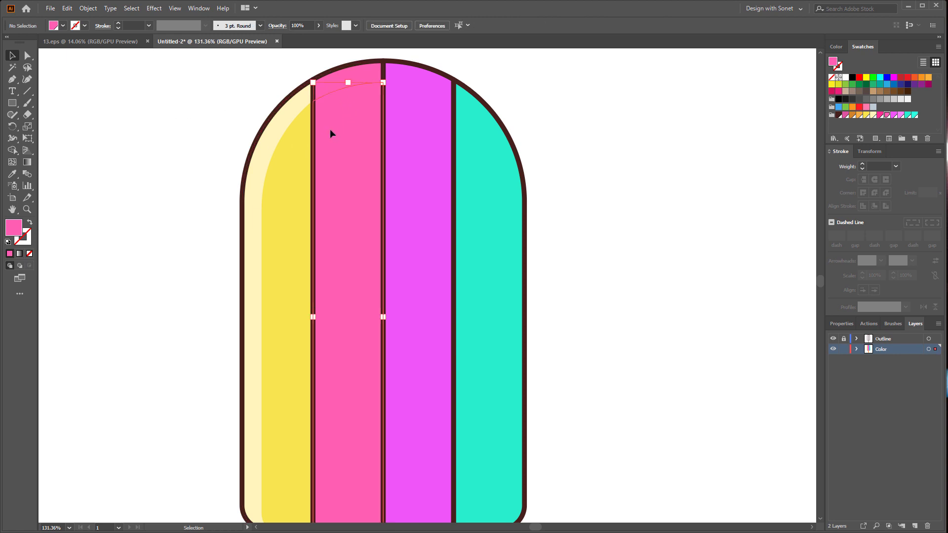
left_click(374, 74, "shift")
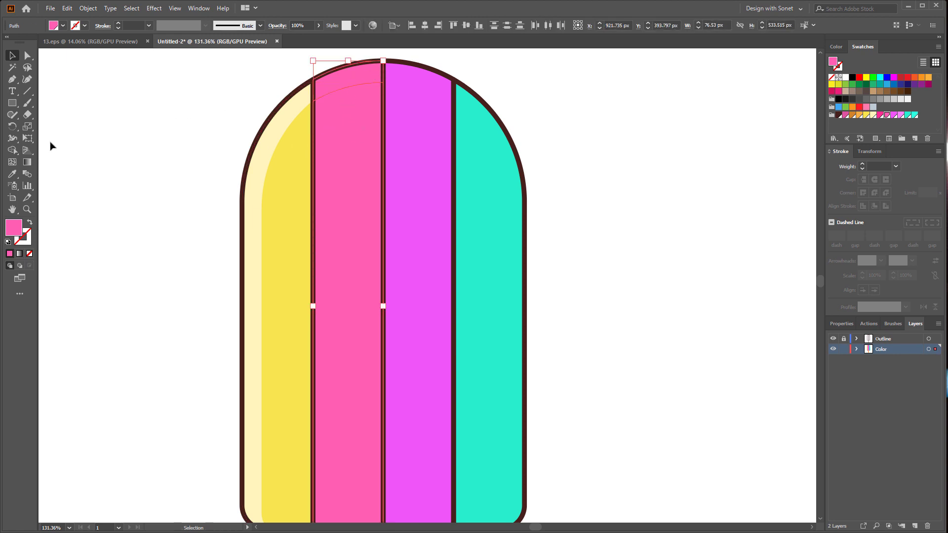
left_click(13, 150)
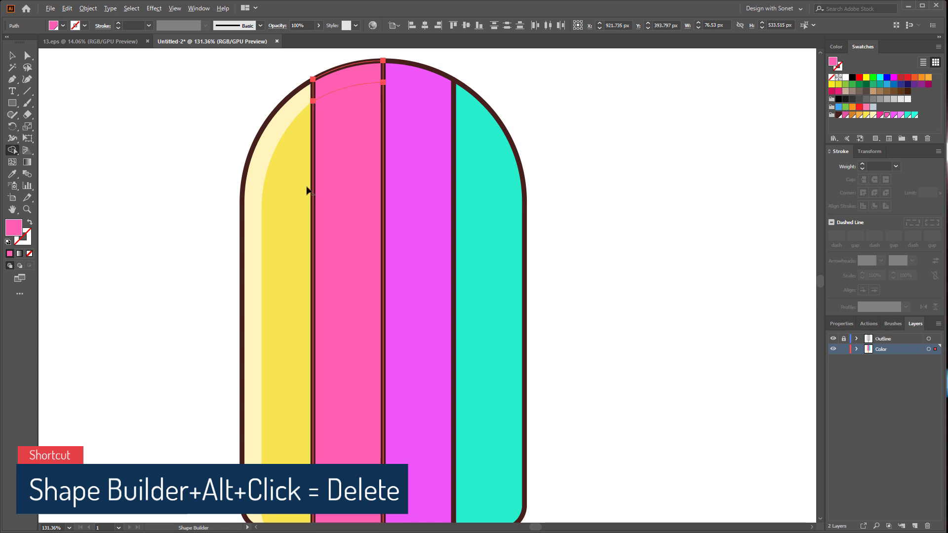
left_click(346, 187, "alt")
key("v")
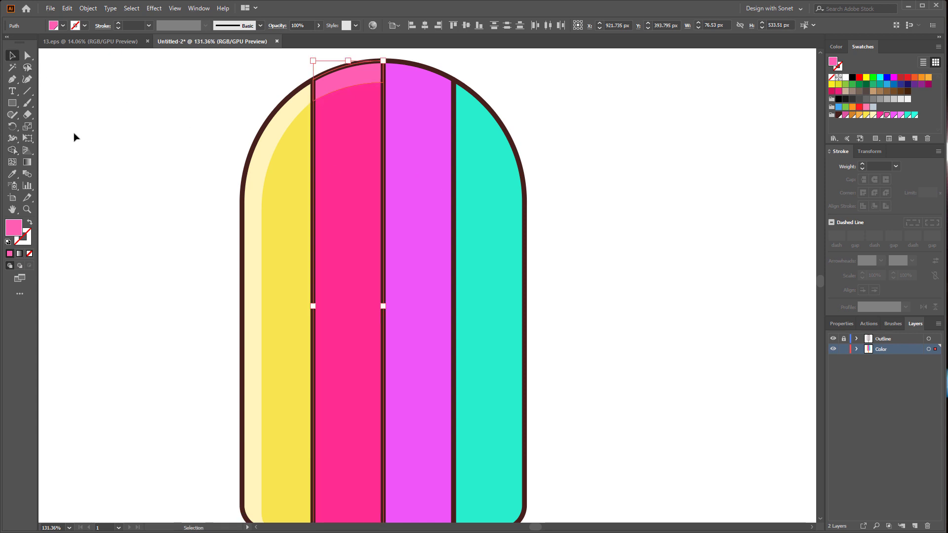
left_click(74, 138)
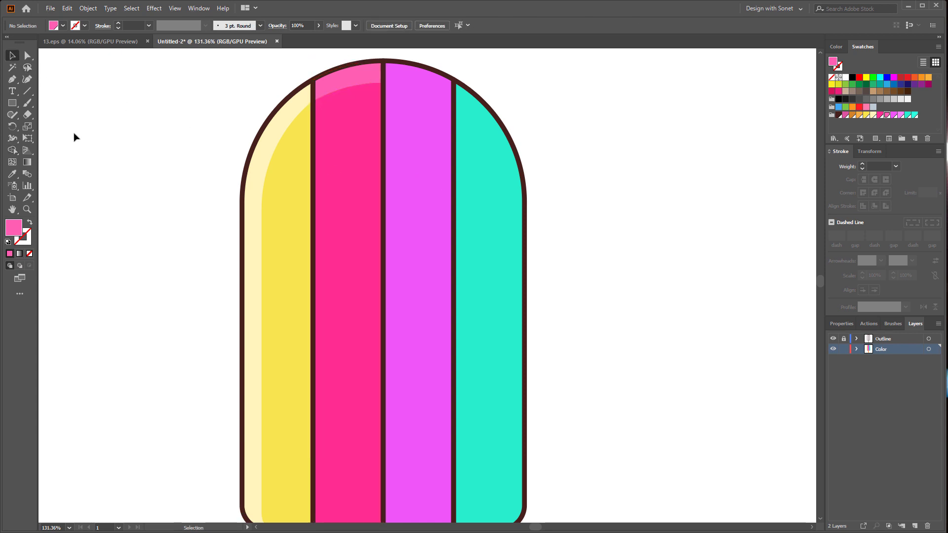
left_click(412, 133)
- Give the purple stripe a lighter violet top cap from an offset, trimmed copy
key("a")
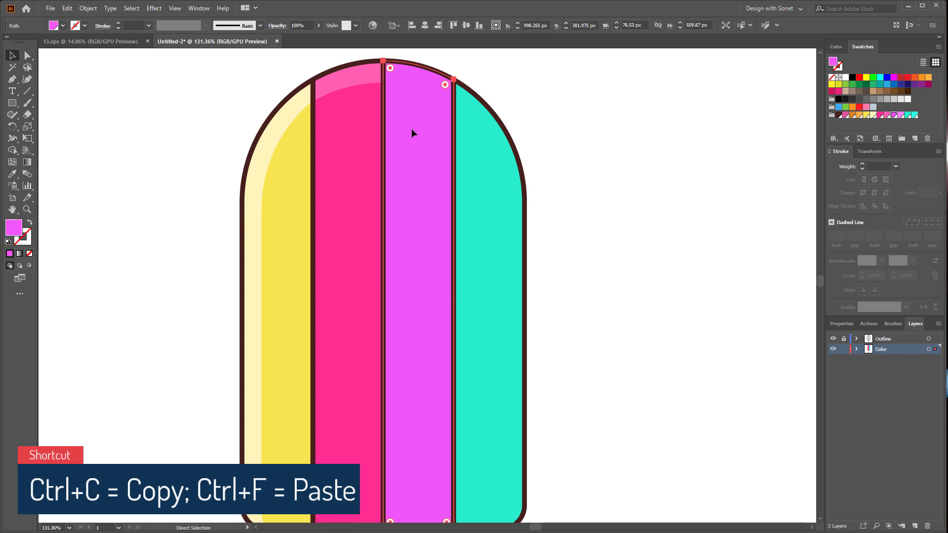
key("ctrl+c")
key("ctrl+f")
key("v")
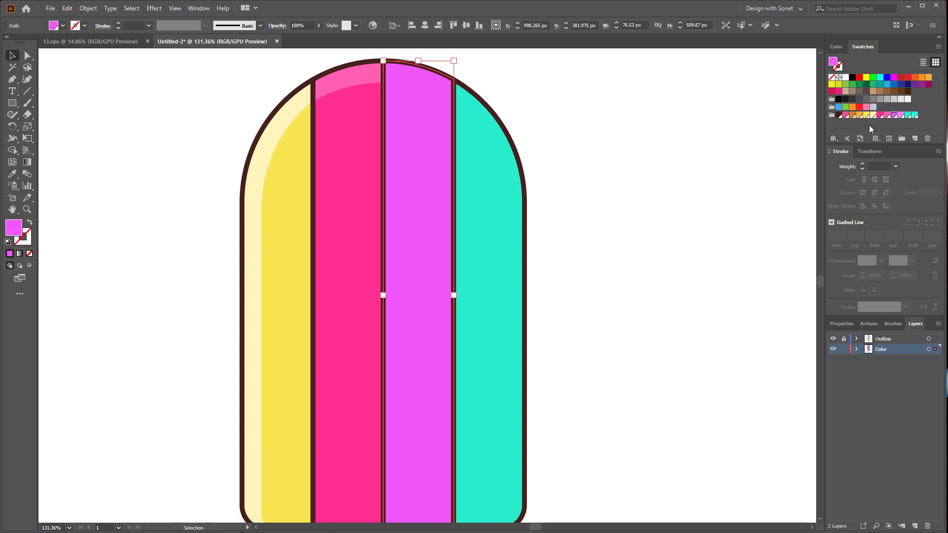
left_click(900, 114)
left_click_drag(430, 101, 424, 124)
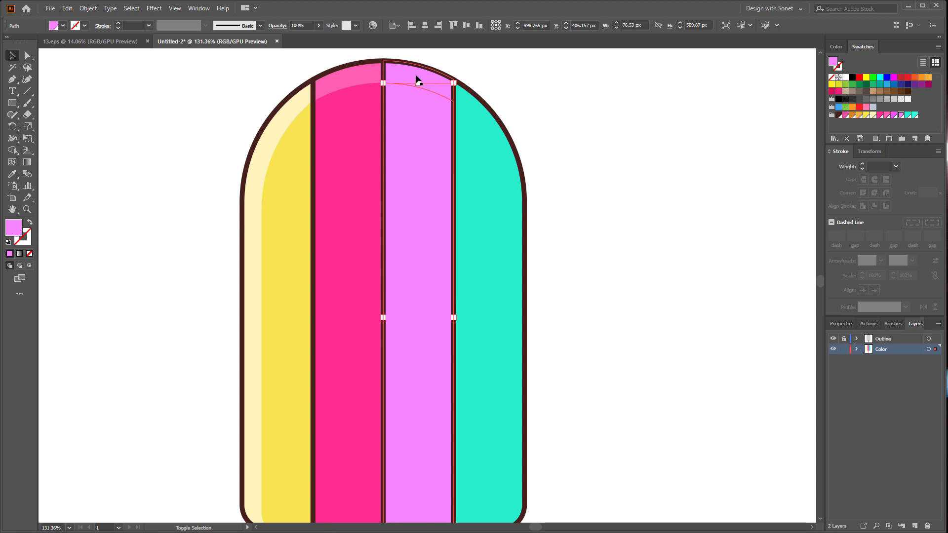
left_click(10, 149)
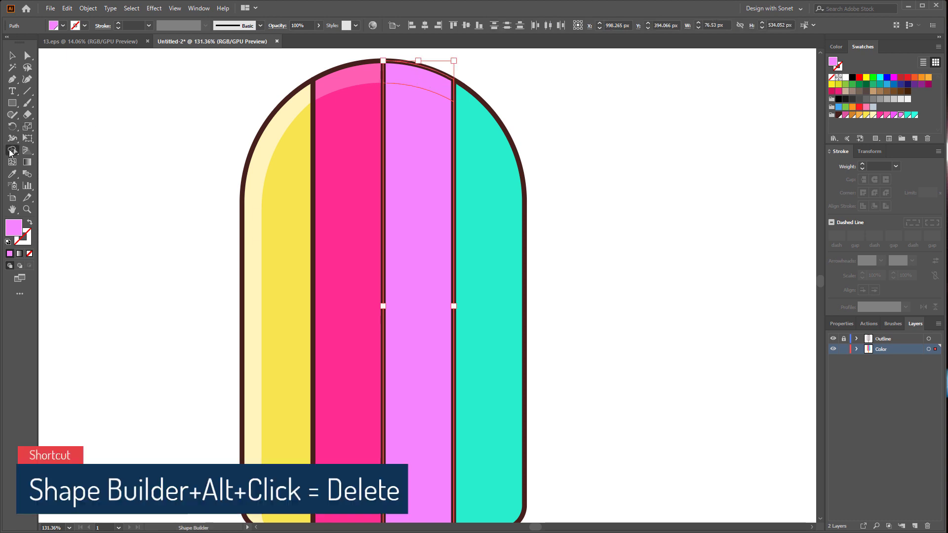
left_click(406, 182, "alt")
key("v")
left_click(582, 207)
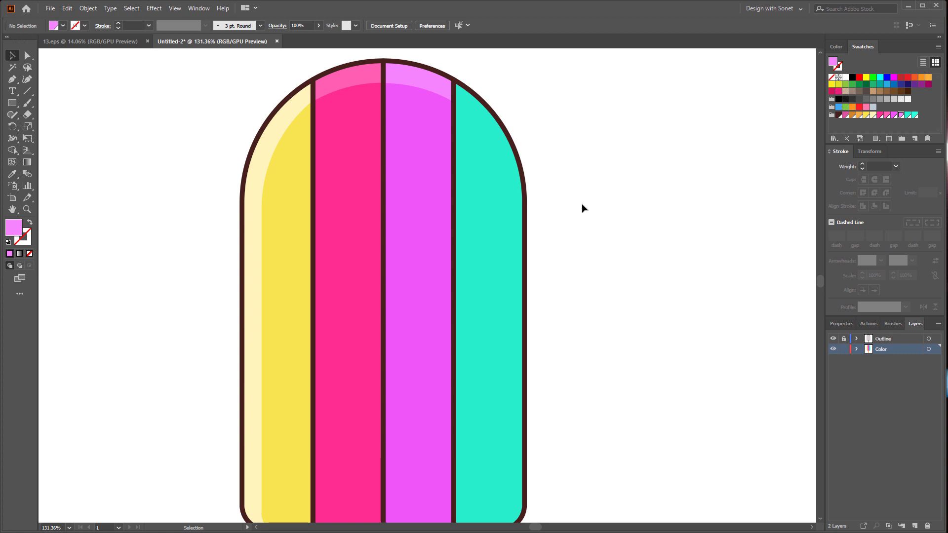
- Build a right-edge shade on the teal stripe and brighten its teal fill
left_click(504, 194)
key("ctrl+c")
key("ctrl+f")
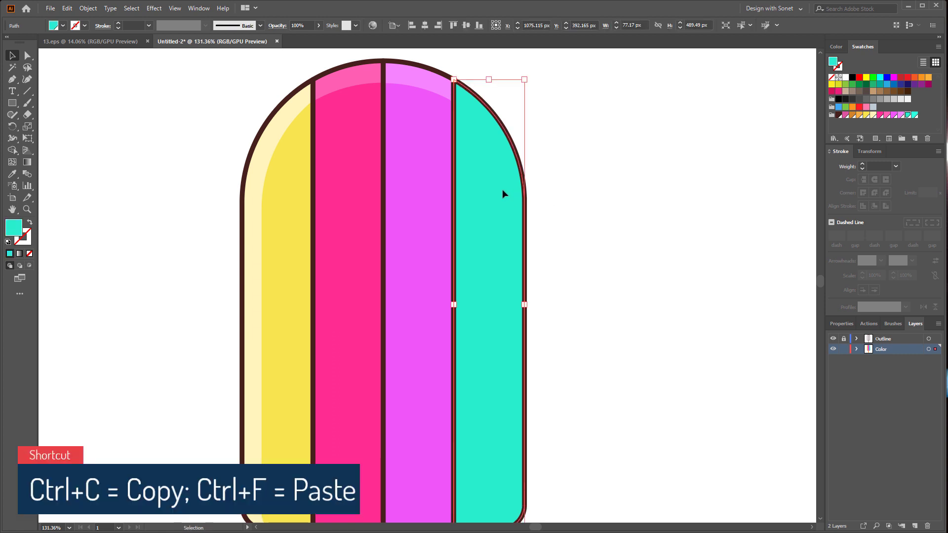
mouse_move(480, 142)
left_mouse_down()
mouse_move(474, 154)
mouse_move(465, 148)
left_mouse_up()
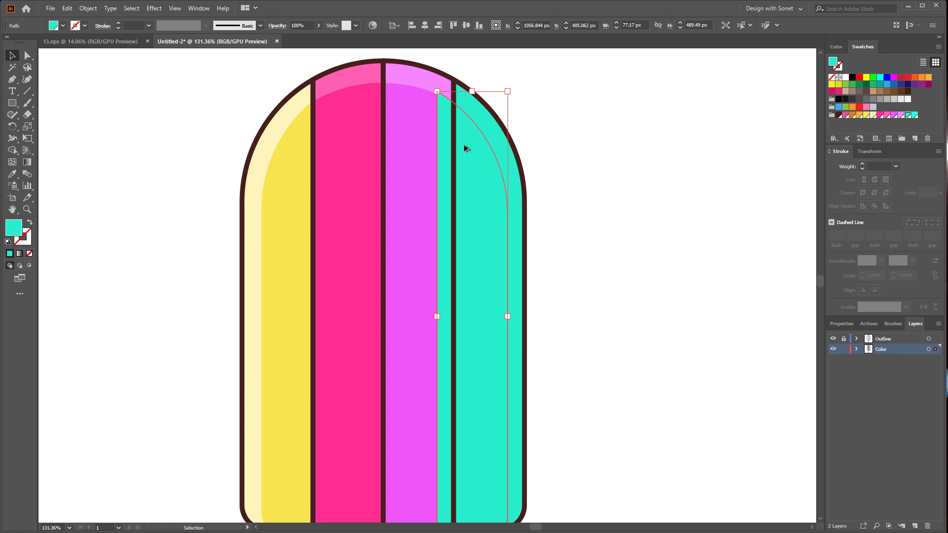
left_click(493, 134, "shift")
key("shift+m")
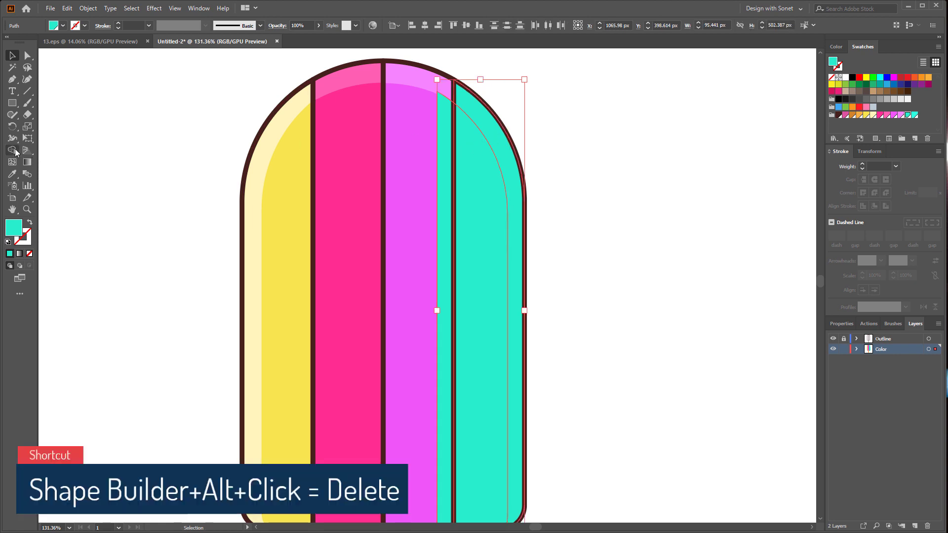
left_click_drag(494, 201, 128, 253)
left_click(148, 255)
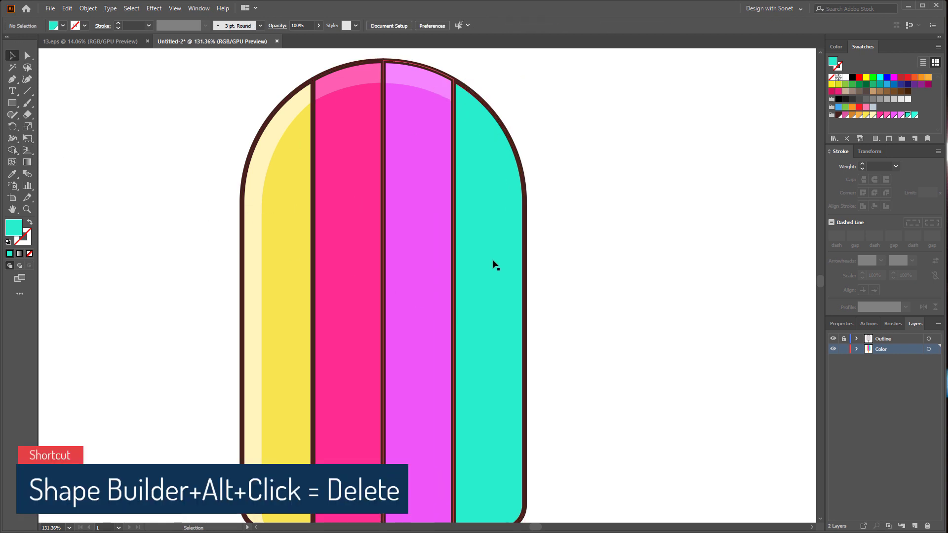
left_click(497, 163)
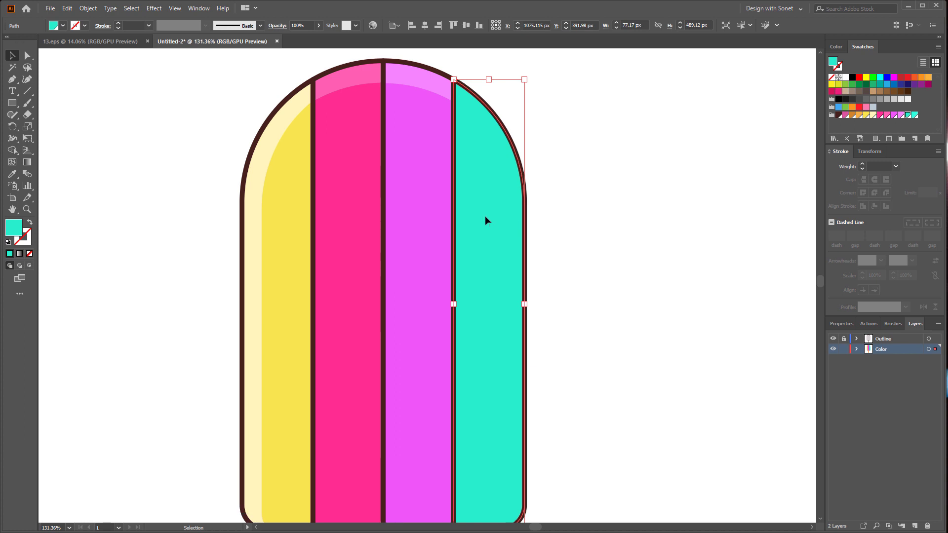
left_click(915, 115)
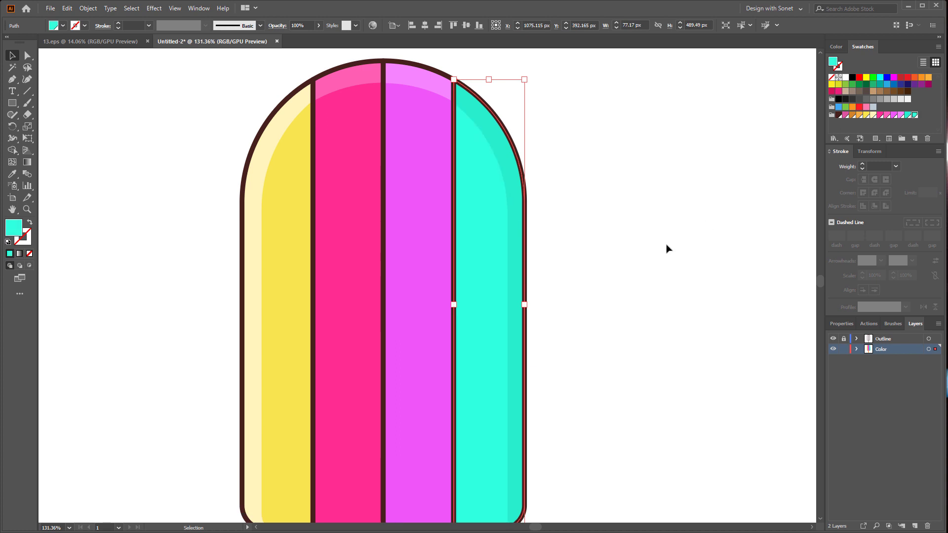
left_click(667, 248)
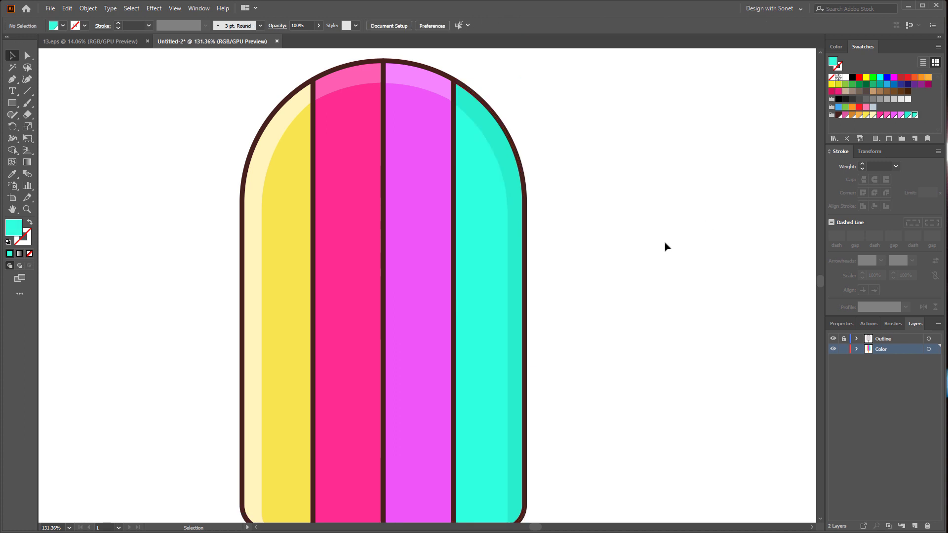
- Delete the leftover pink and violet rectangles beneath the popsicle
key("ctrl+1")
scroll(587, 278, "down", 2)
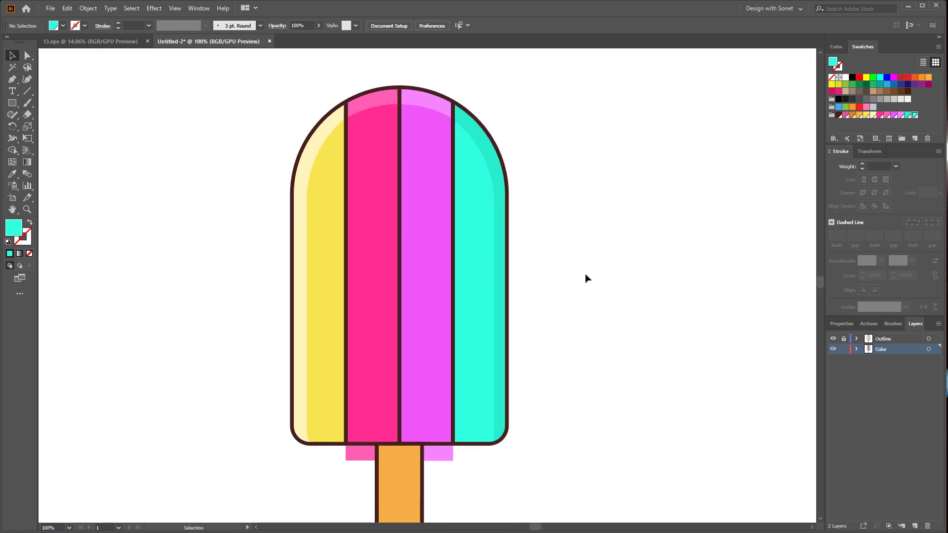
scroll(501, 299, "up", 3)
left_click(346, 383)
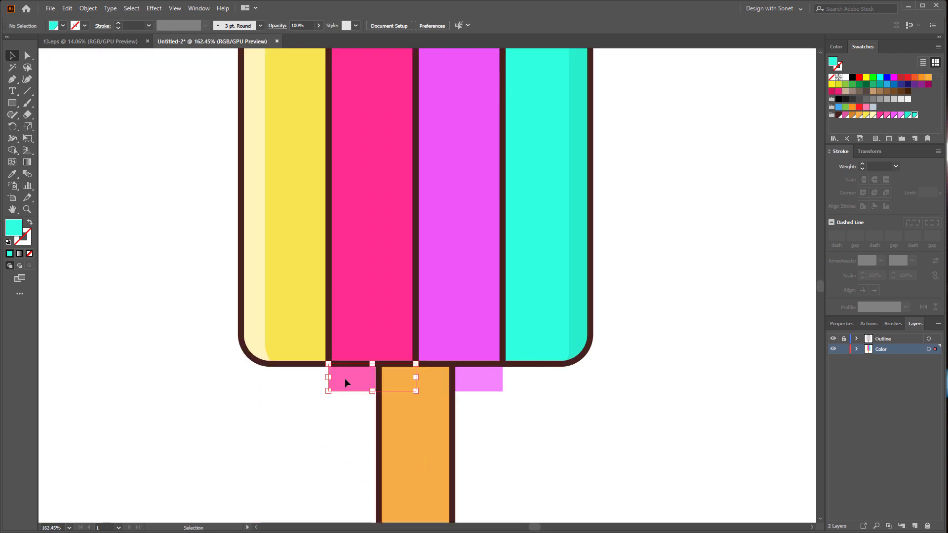
key("Delete")
left_click(494, 383)
key("Delete")
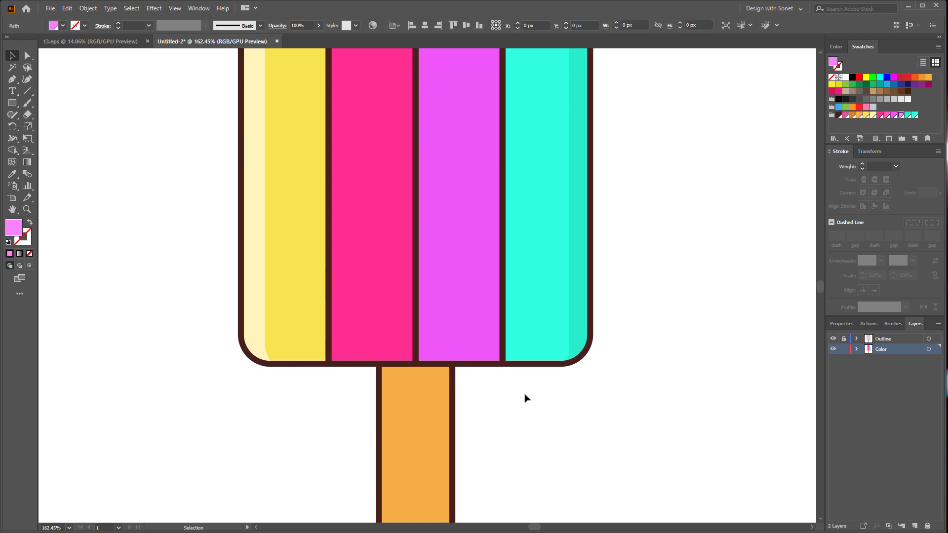
scroll(377, 297, "down", 3)
scroll(367, 239, "up", 1)
left_click_drag(13, 102, 65, 130)
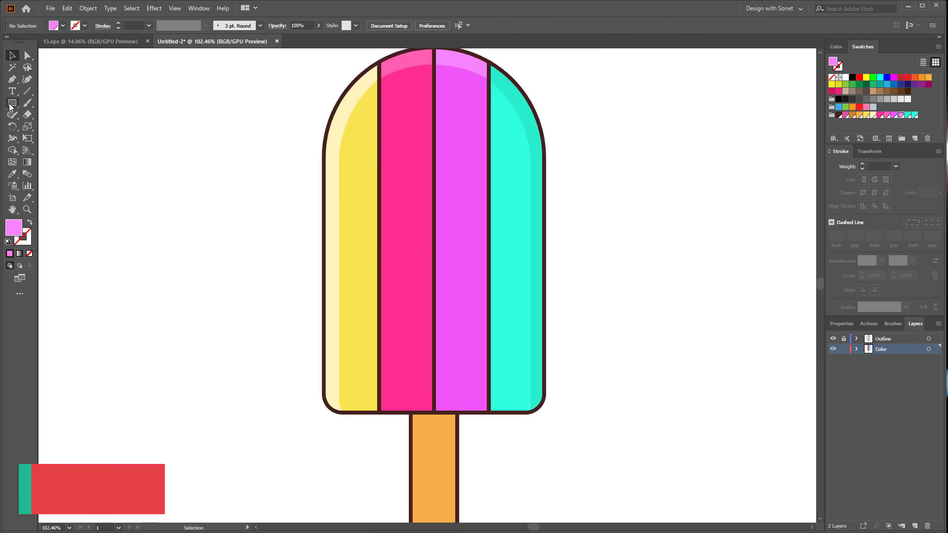
- Draw two thin pale cream ellipses in the yellow stripe and one near the pink stripe's top
left_click(66, 130)
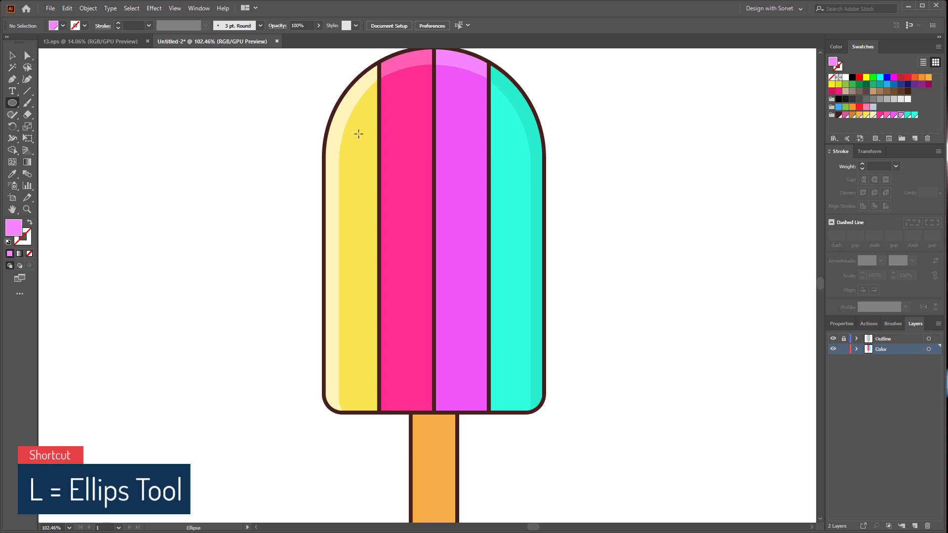
left_click_drag(359, 134, 362, 238)
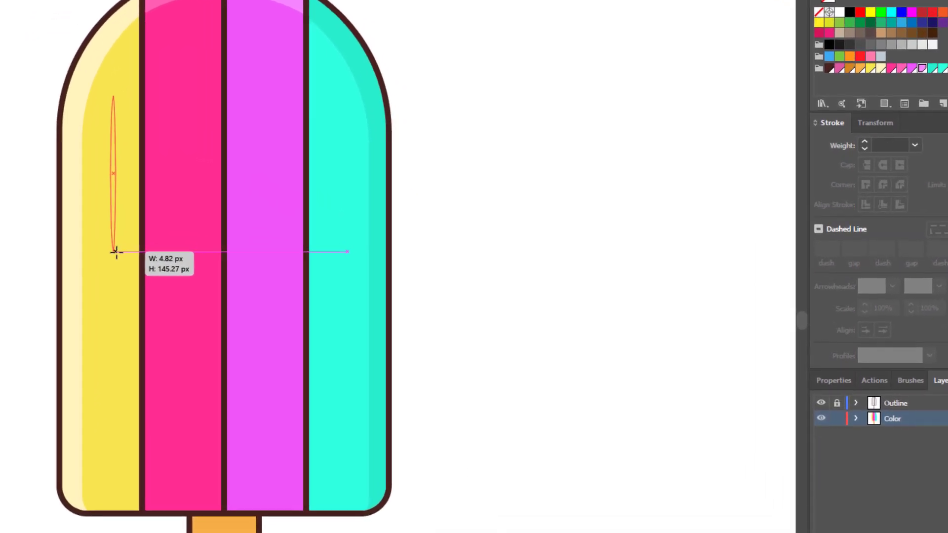
left_click_drag(362, 238, 362, 237)
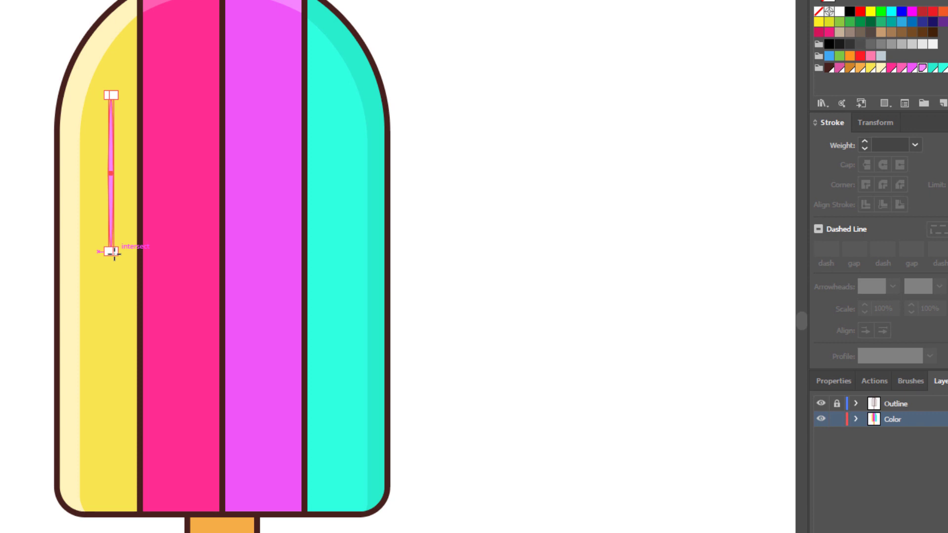
left_click(882, 68)
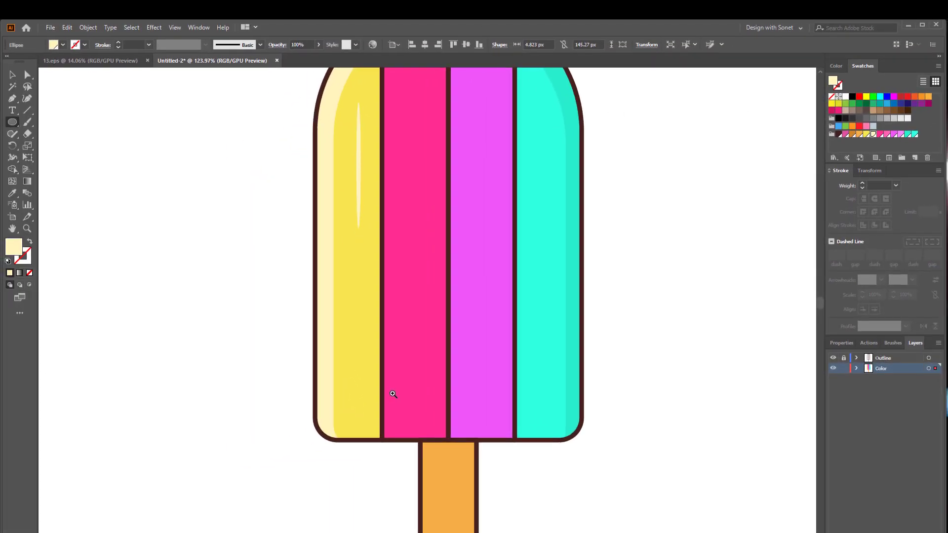
left_click_drag(345, 379, 349, 418)
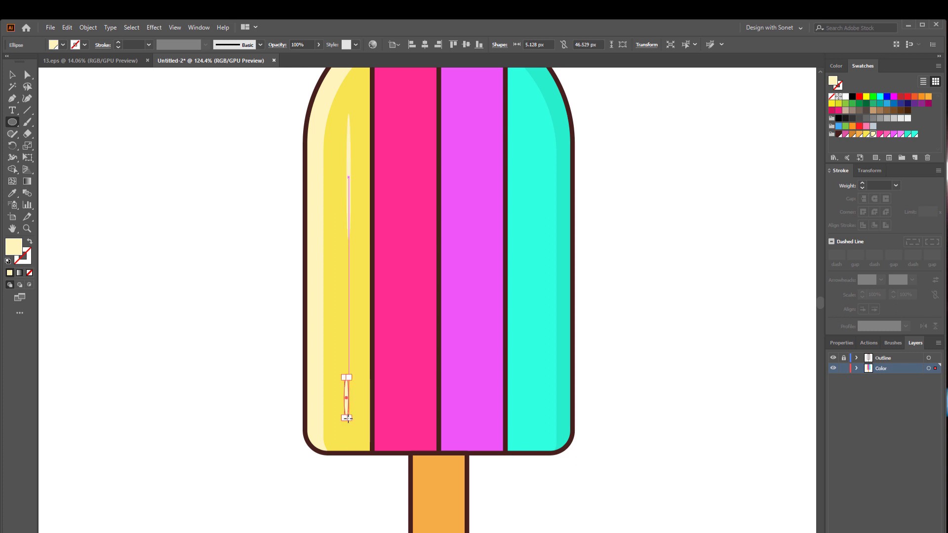
left_click_drag(392, 303, 354, 351)
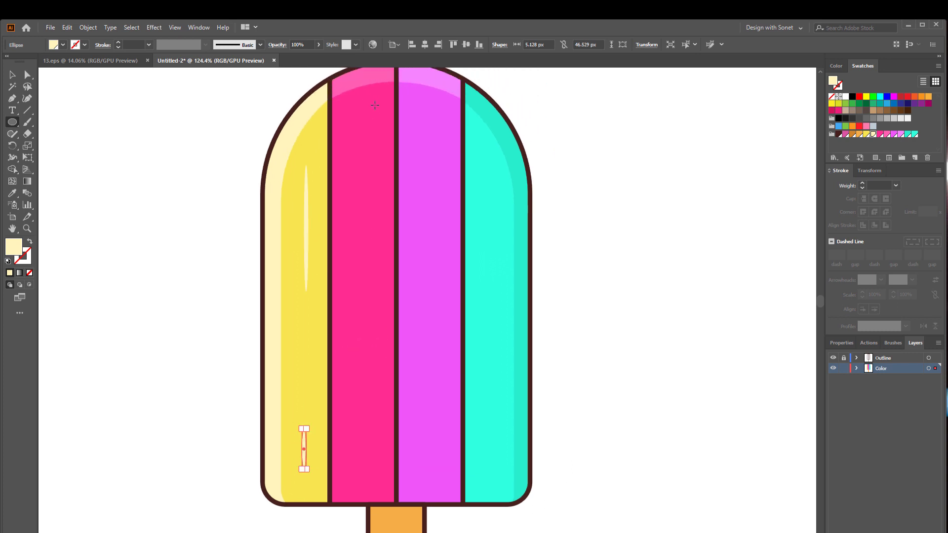
left_click_drag(374, 104, 377, 150)
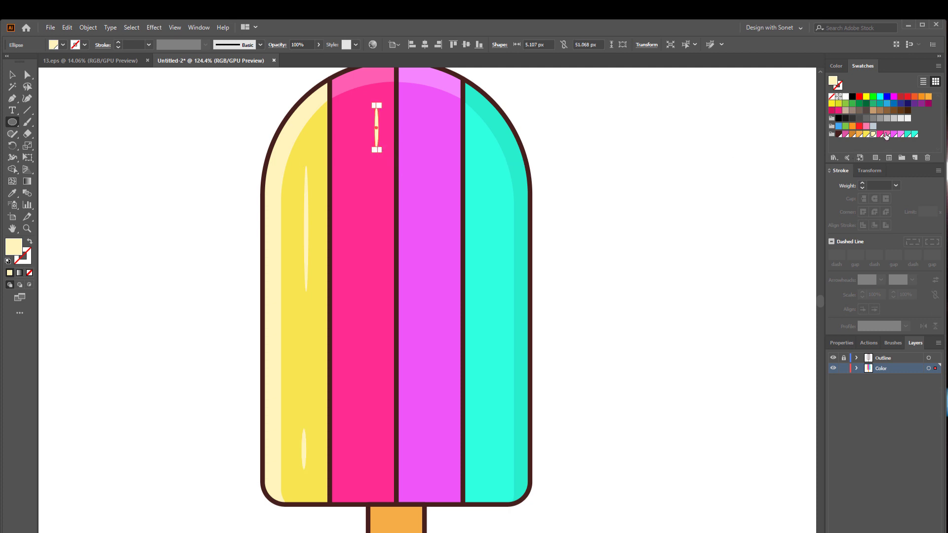
- Fill the pink-stripe glint light pink, add two more lower, and start one atop the violet stripe
left_click(887, 134)
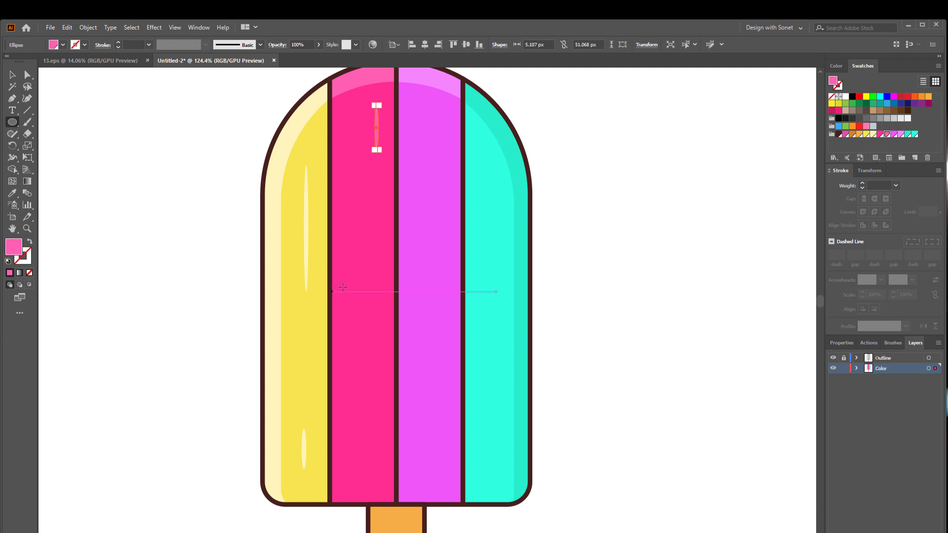
left_click_drag(364, 230, 367, 282)
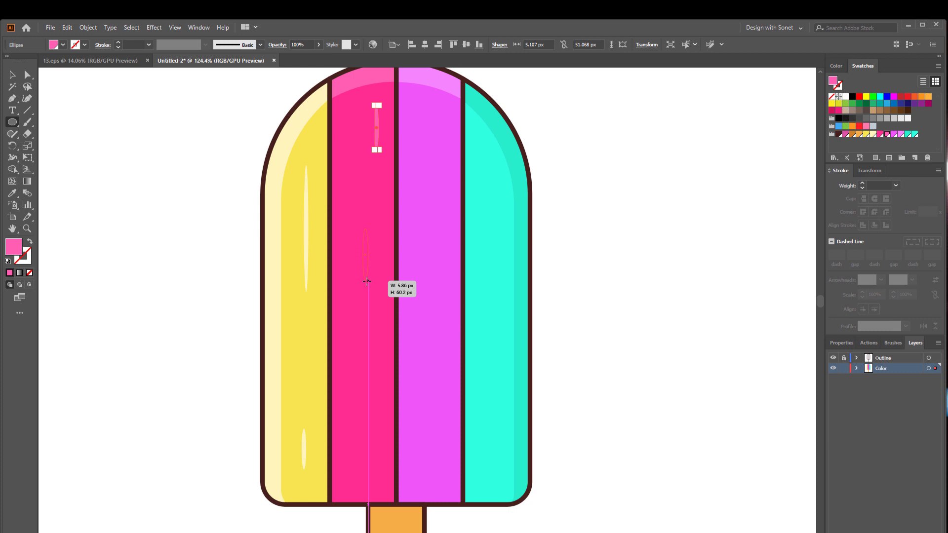
left_click_drag(367, 282, 367, 282)
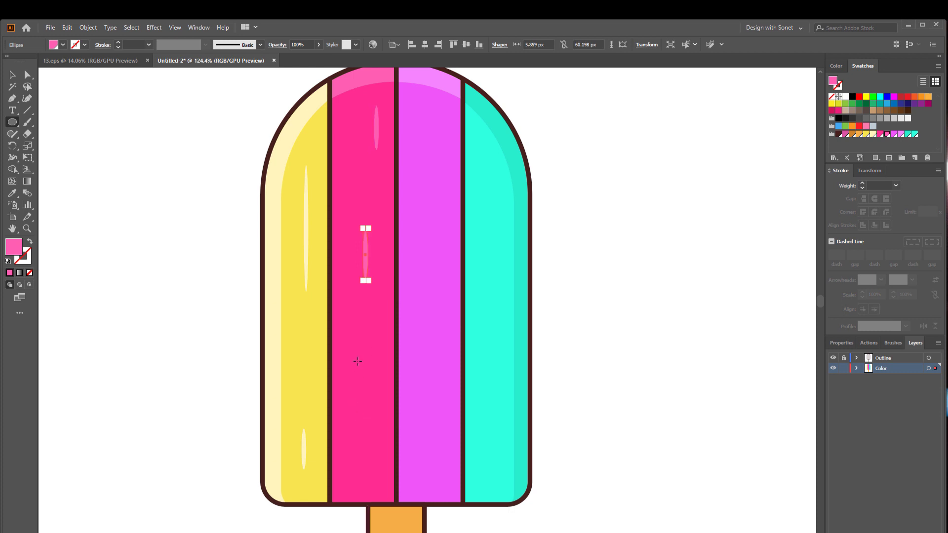
left_click_drag(357, 361, 362, 430)
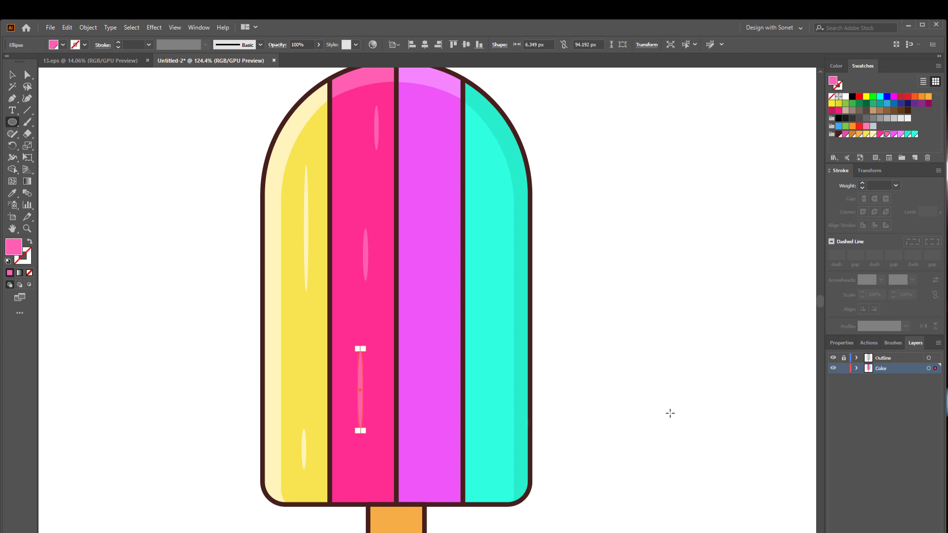
left_click_drag(644, 384, 606, 402)
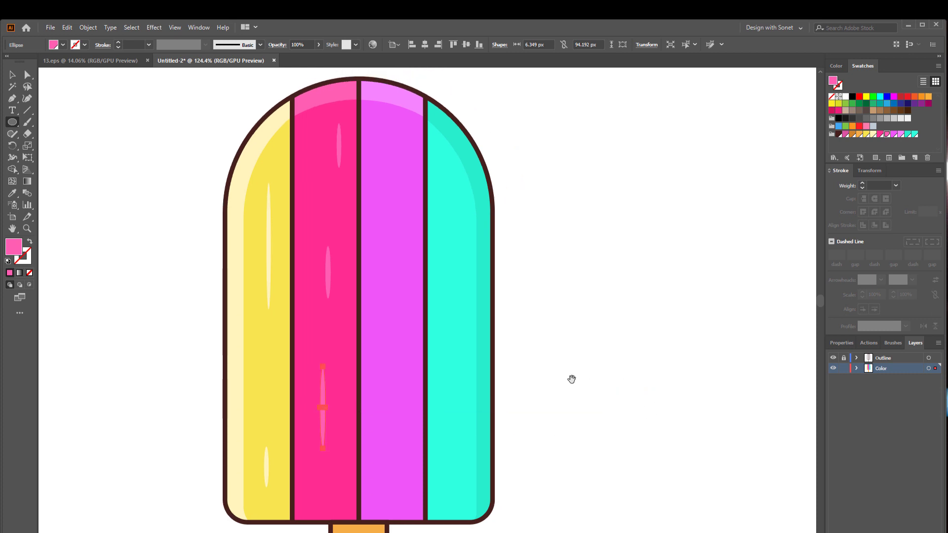
key("ctrl+shift+a")
left_click_drag(384, 168, 387, 201)
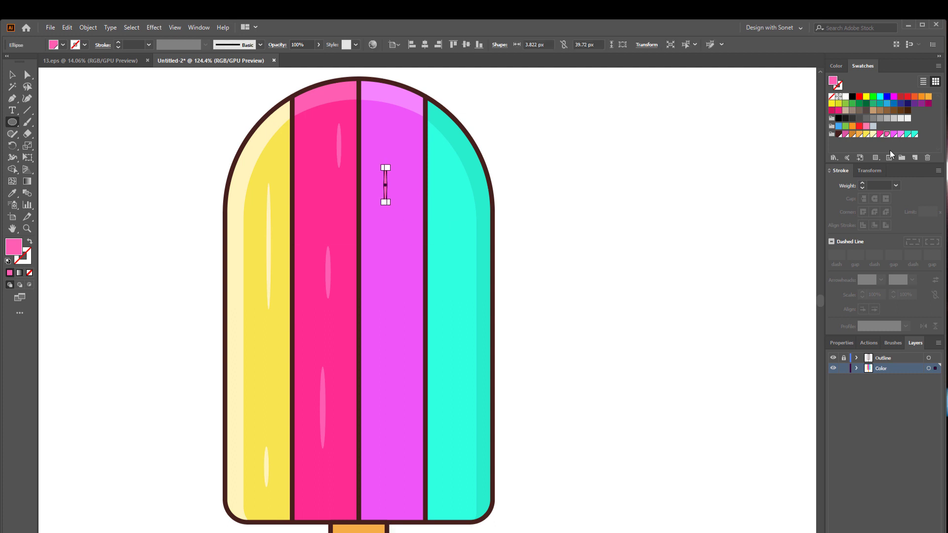
- Fill the violet glint light violet, add two more down the stripe, and start one on teal
left_click(900, 134)
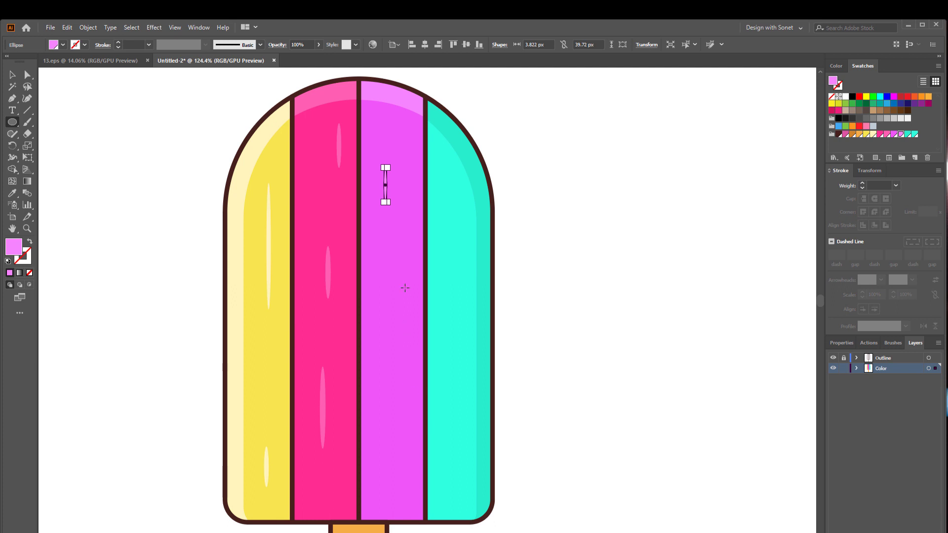
left_click_drag(390, 272, 400, 364)
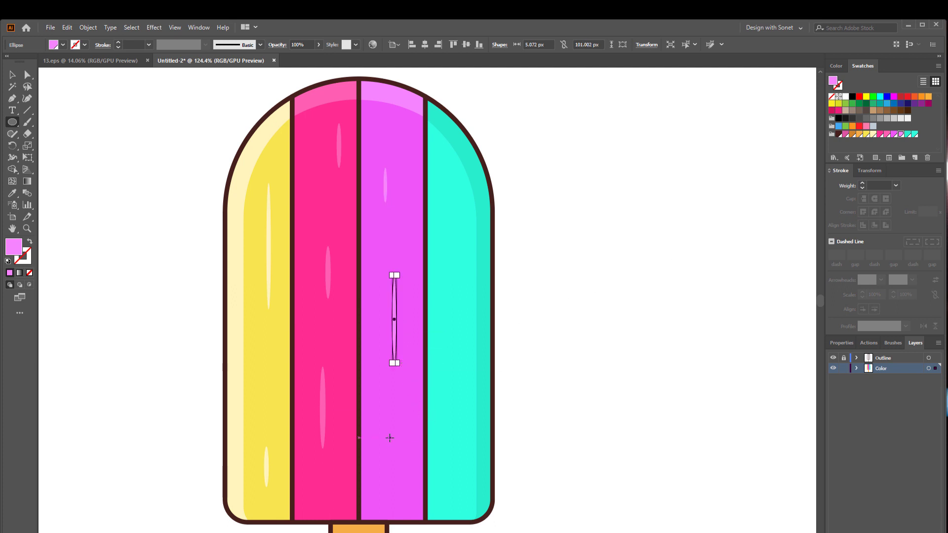
left_click_drag(389, 438, 394, 478)
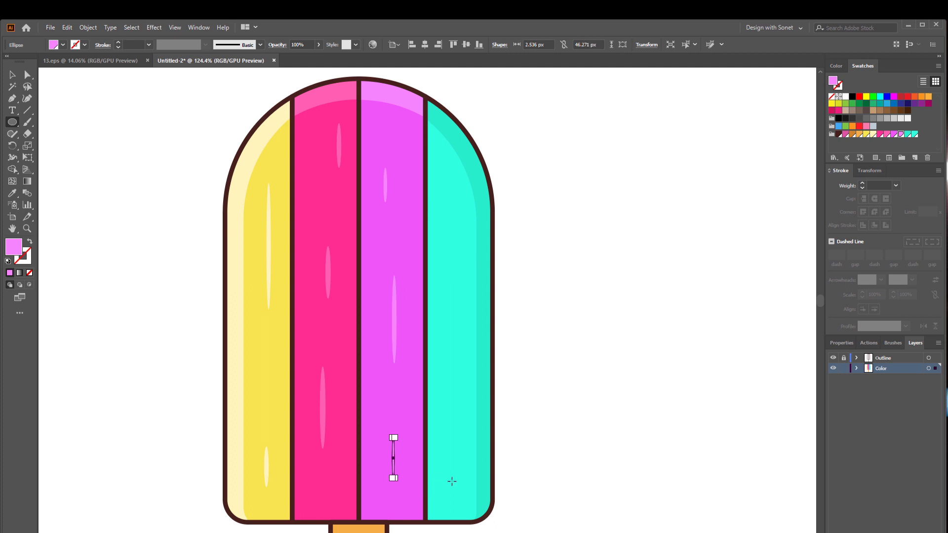
key("ctrl+z")
left_click_drag(390, 442, 394, 484)
left_click_drag(458, 341, 463, 408)
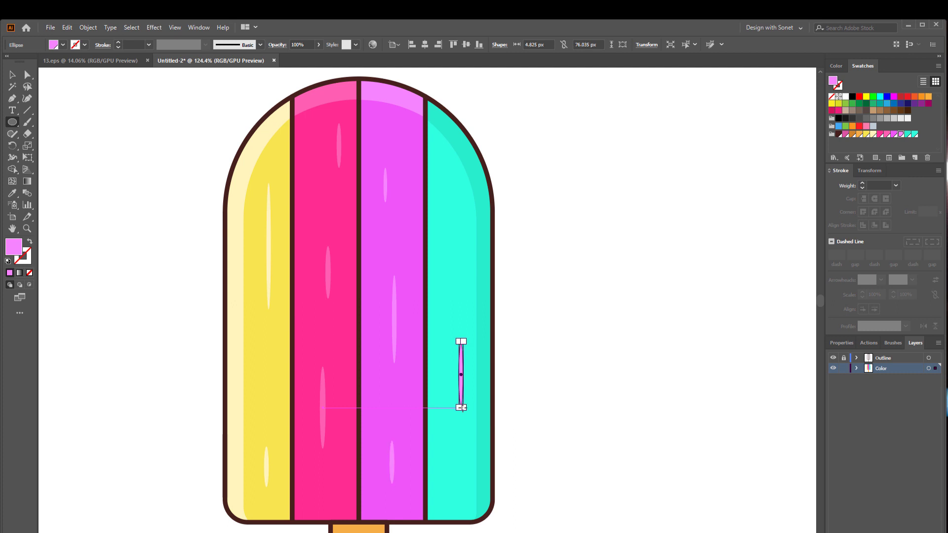
- Set the teal-stripe highlight's fill to a pale, desaturated cyan via the Color Picker
key("v")
left_click(914, 134)
double_click(14, 246)
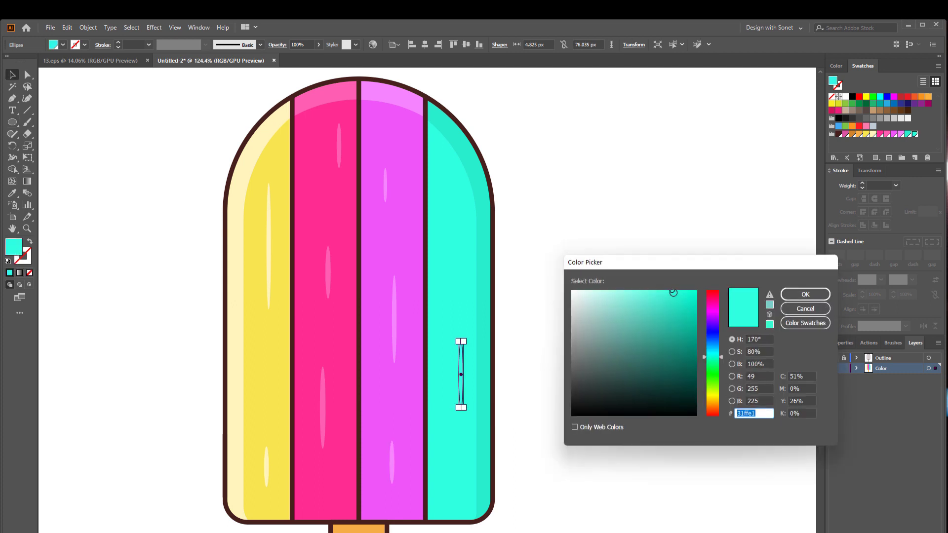
left_click_drag(673, 293, 634, 292)
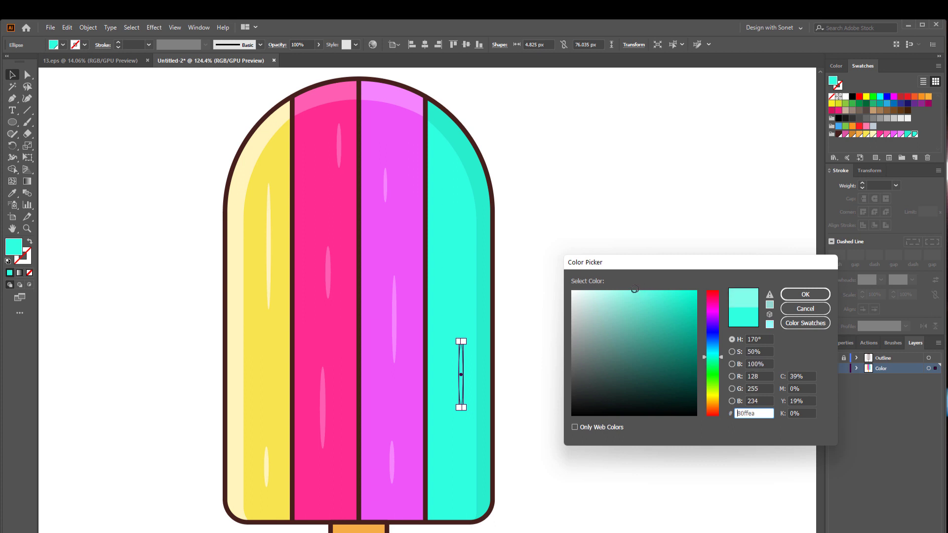
left_click(806, 295)
left_click(110, 147)
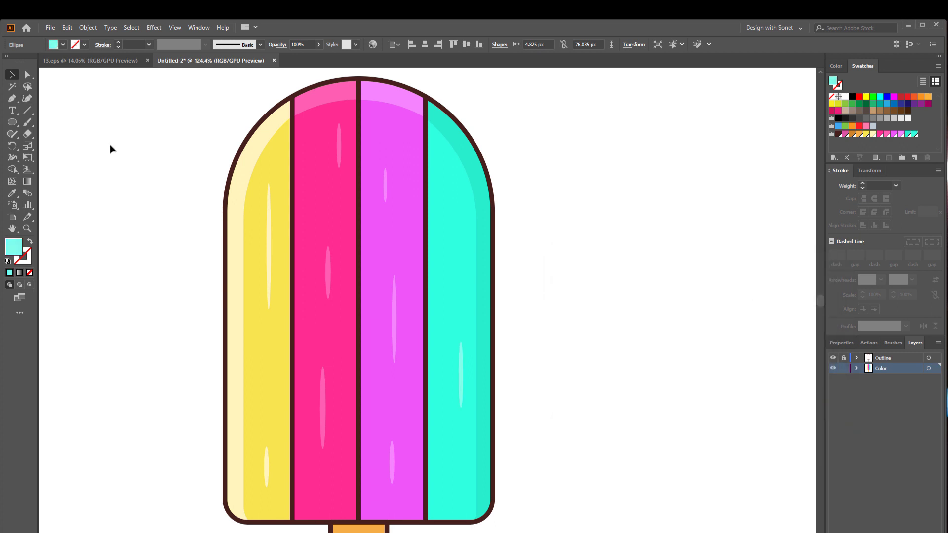
left_click(457, 372)
double_click(19, 249)
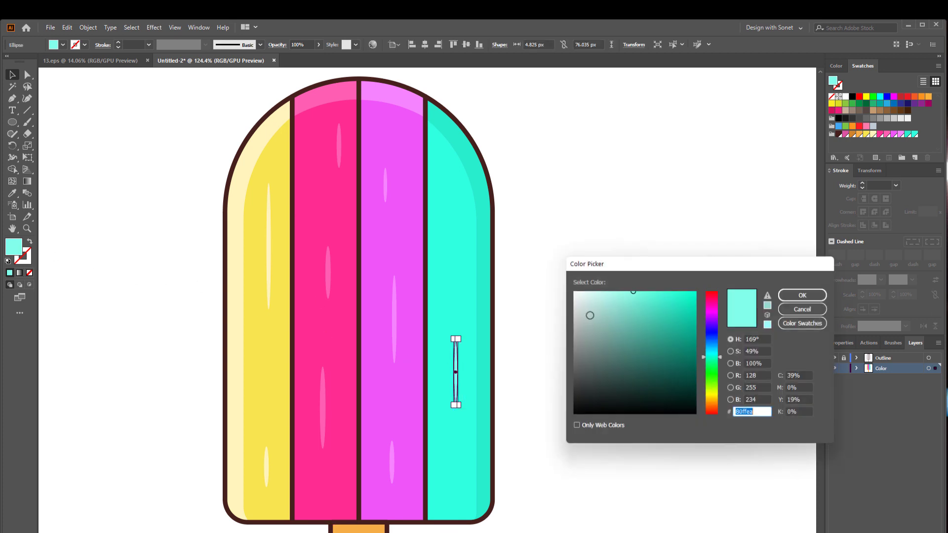
left_click_drag(629, 297, 614, 291)
left_click(802, 298)
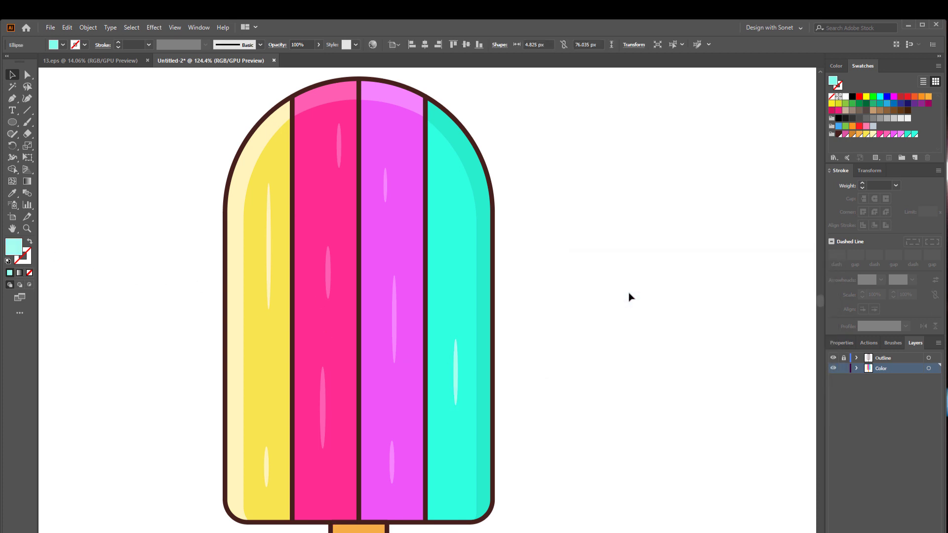
left_click(630, 296)
- Draw a second short pale cyan highlight ellipse near the teal stripe's top
left_click(455, 365)
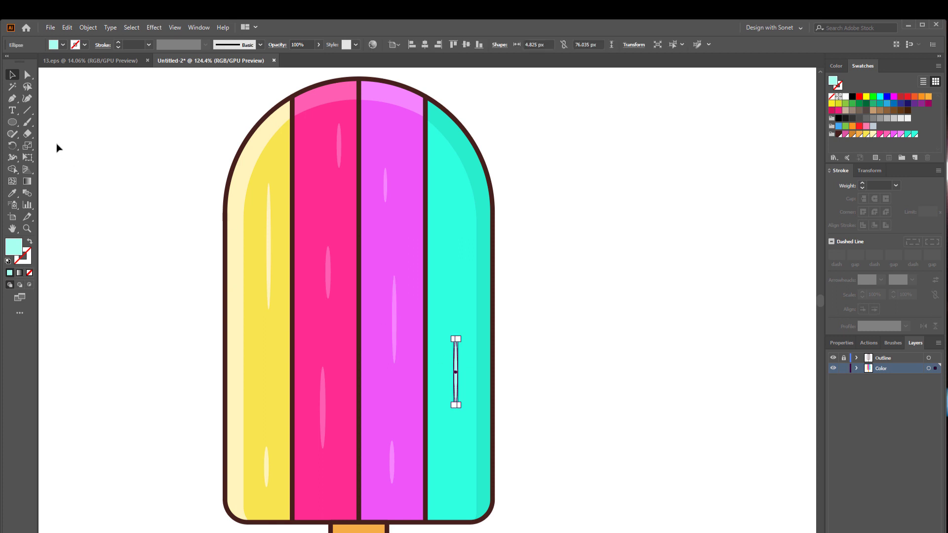
key("l")
left_click_drag(449, 186, 451, 218)
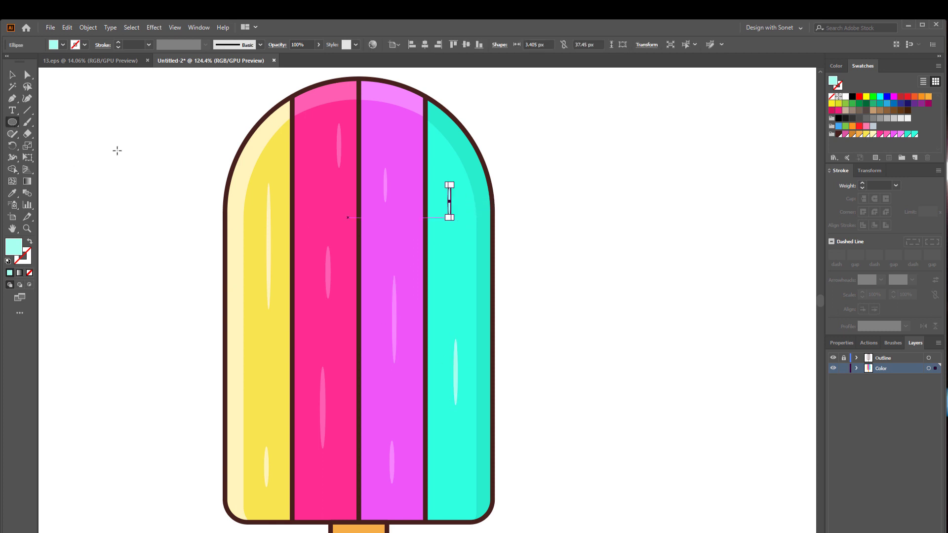
key("v")
left_click(118, 225)
scroll(357, 131, "down", 2)
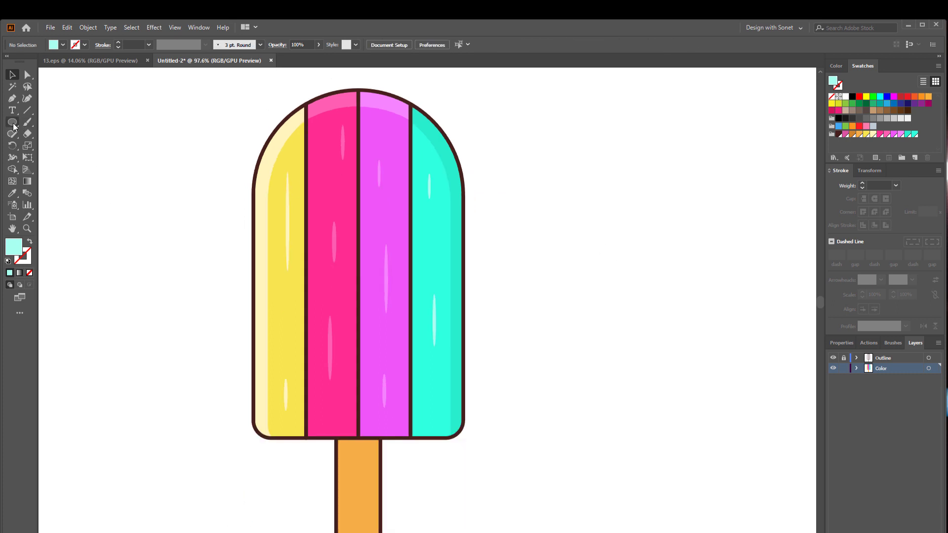
- Draw a closed wavy Pencil shape over the popsicle body and fill it dark brown
left_click_drag(13, 134, 57, 149)
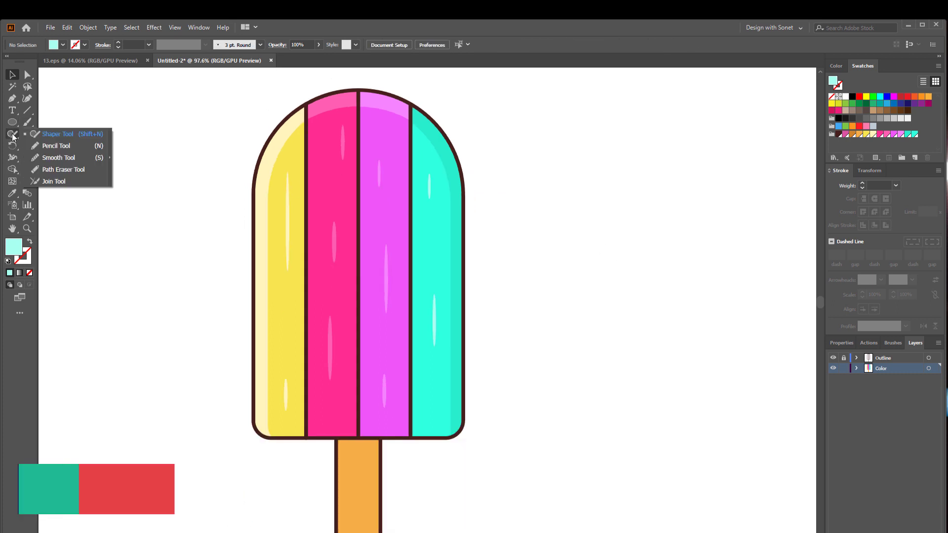
left_click(67, 148)
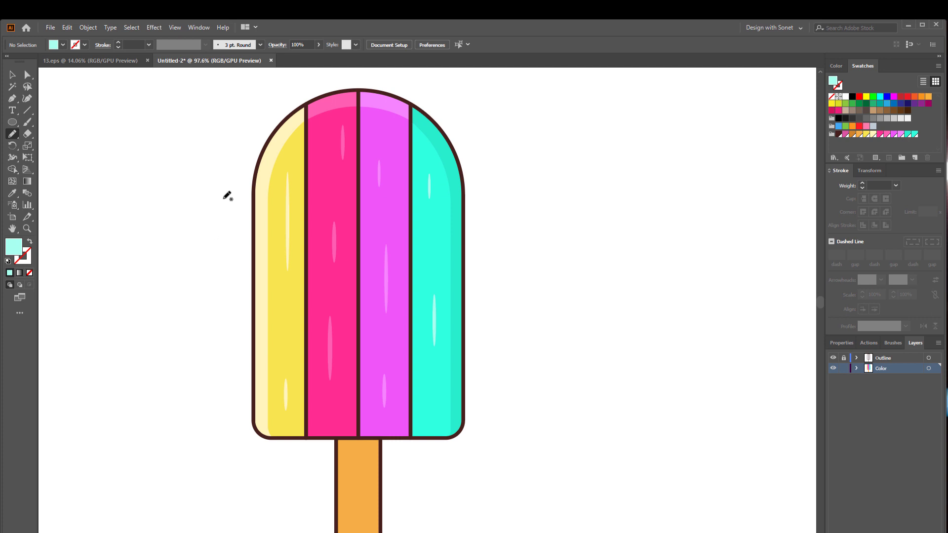
mouse_move(225, 197)
left_mouse_down()
mouse_move(525, 368)
mouse_move(203, 286)
mouse_move(212, 213)
mouse_move(226, 196)
left_mouse_up()
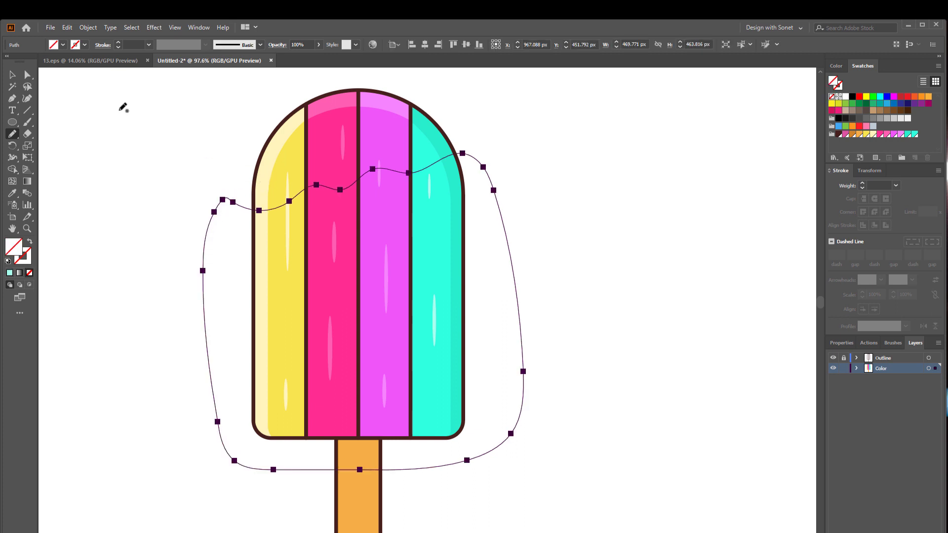
key("v")
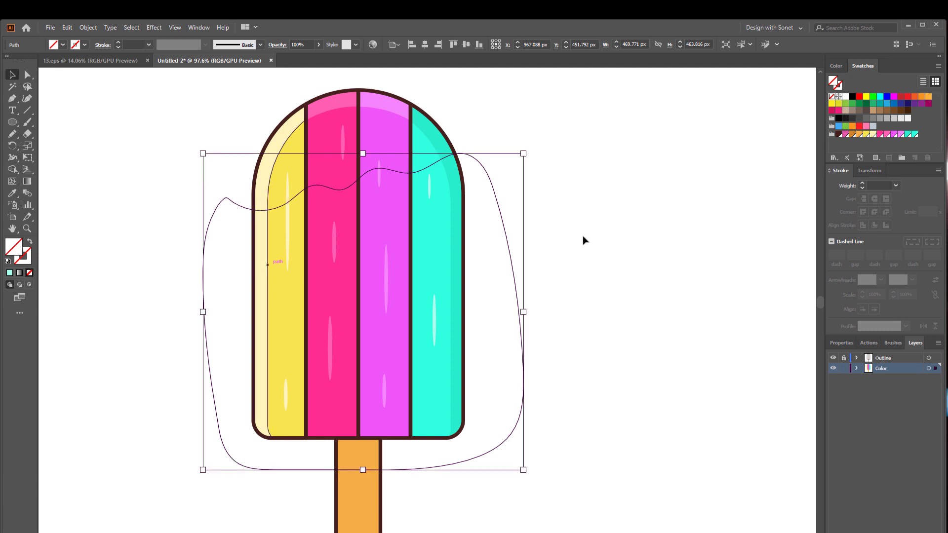
left_click(839, 135)
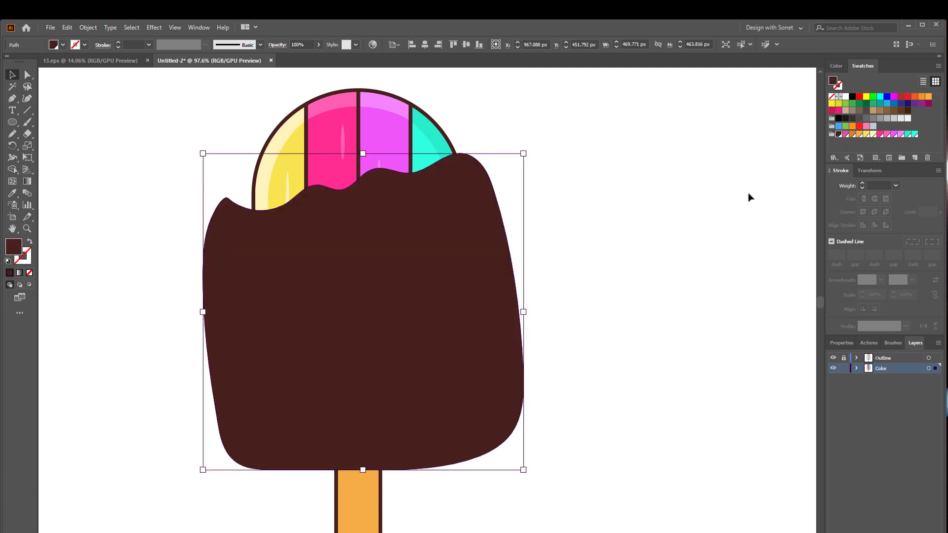
left_click(575, 442)
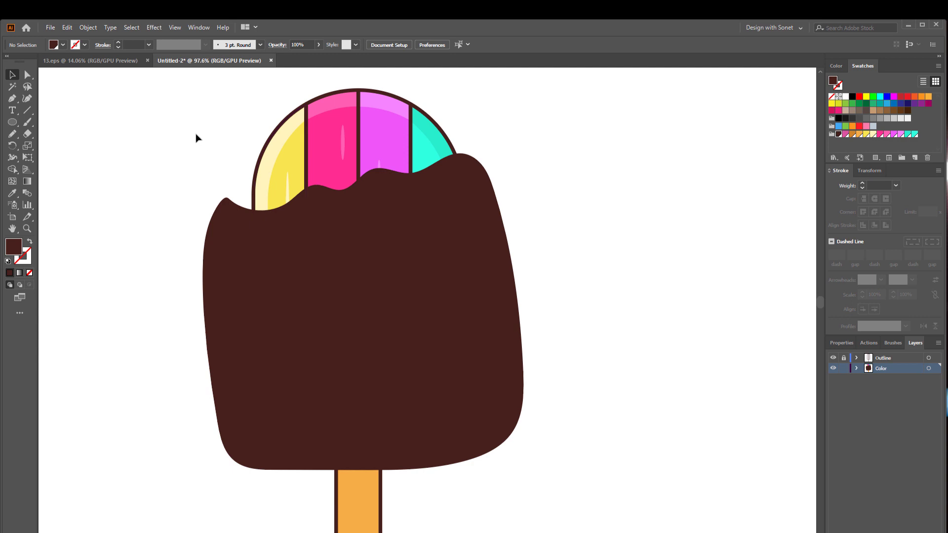
- Trim the brown shape to the popsicle outline with Shape Builder
left_click_drag(187, 128, 534, 297)
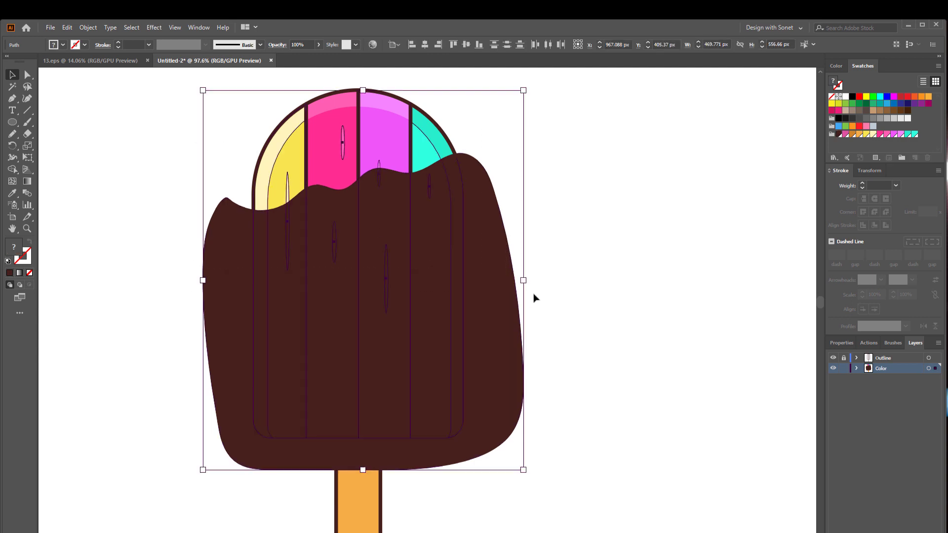
left_click(12, 169)
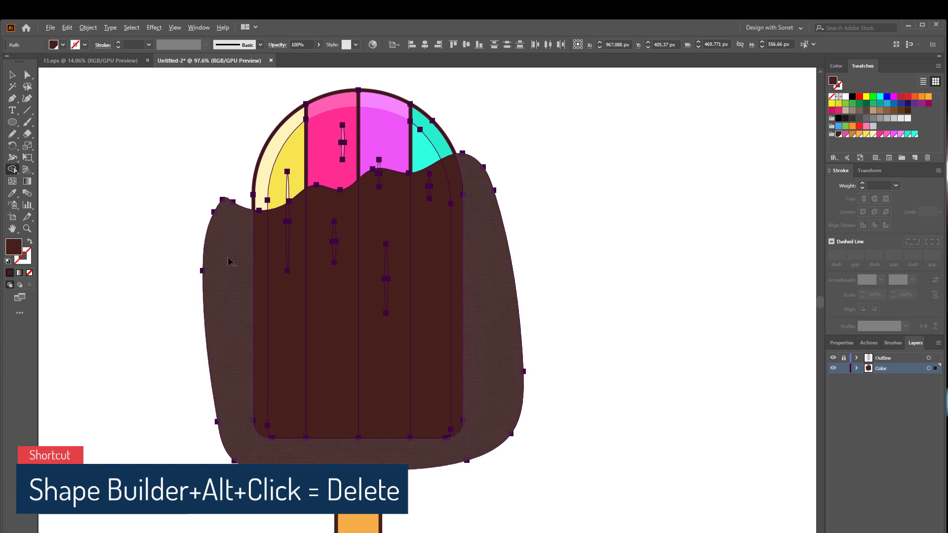
left_click(229, 262, "alt")
key("v")
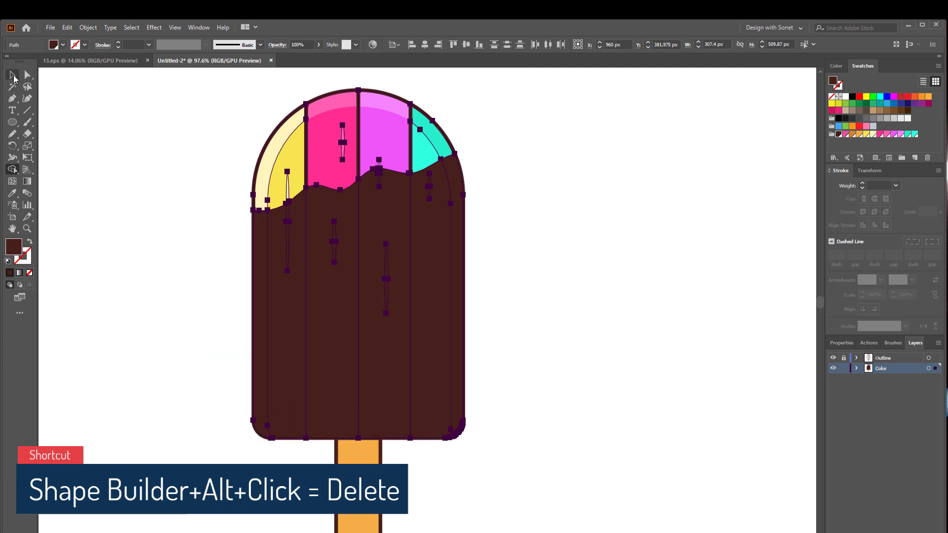
left_click(74, 237)
- Set the trimmed brown shape's opacity to 5%
left_click(324, 207)
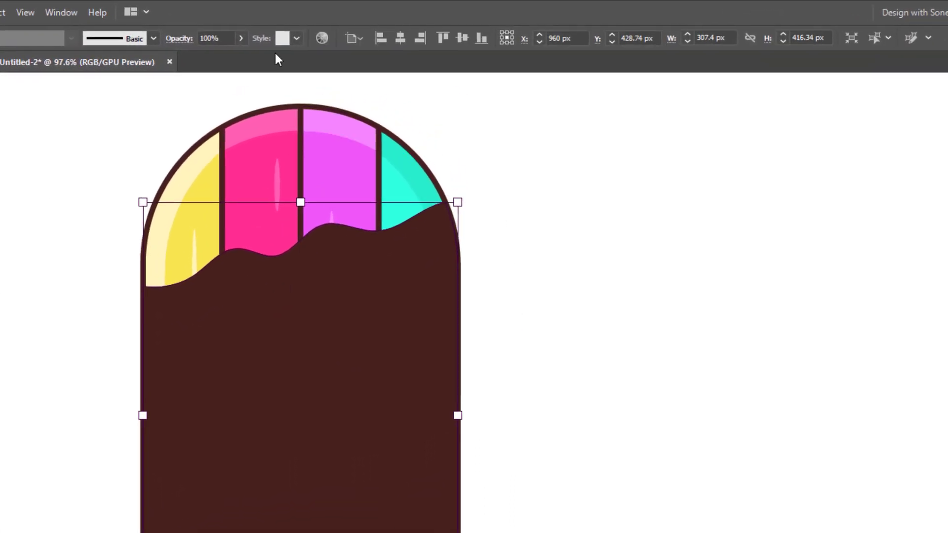
left_click(221, 37)
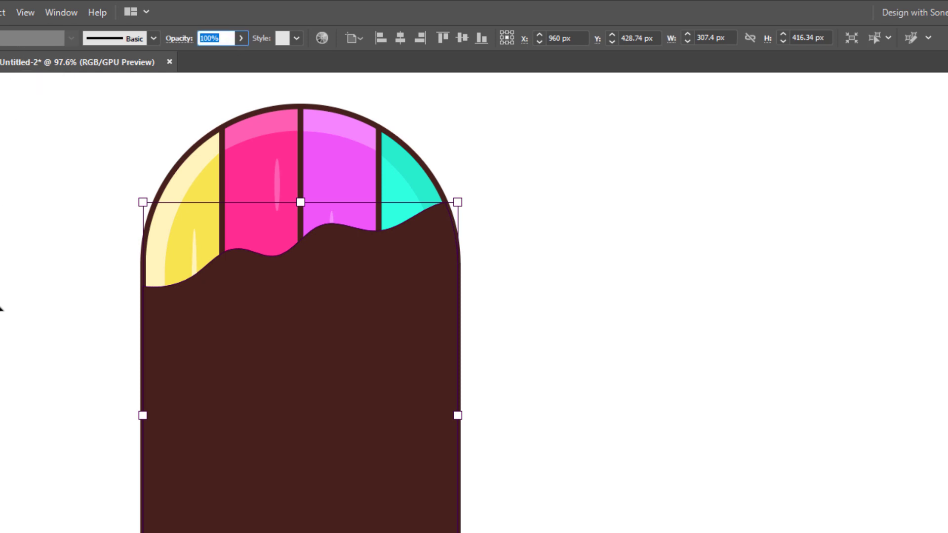
type("5")
key("Return")
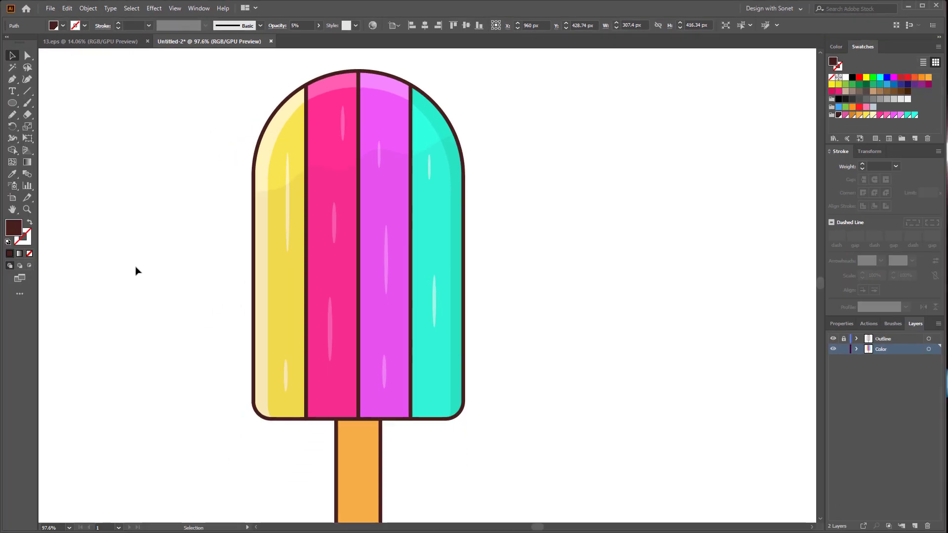
left_click(137, 270)
scroll(136, 269, "down", 1)
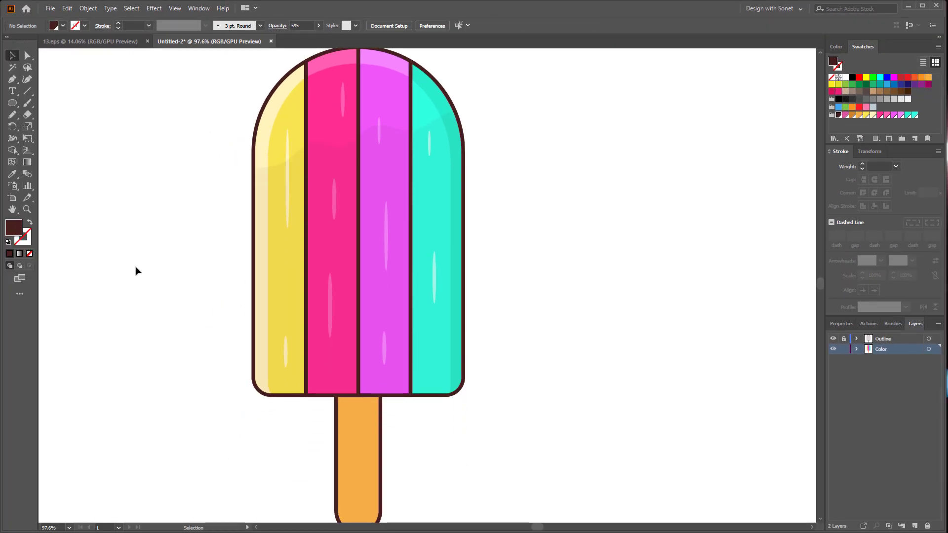
scroll(148, 256, "down", 1)
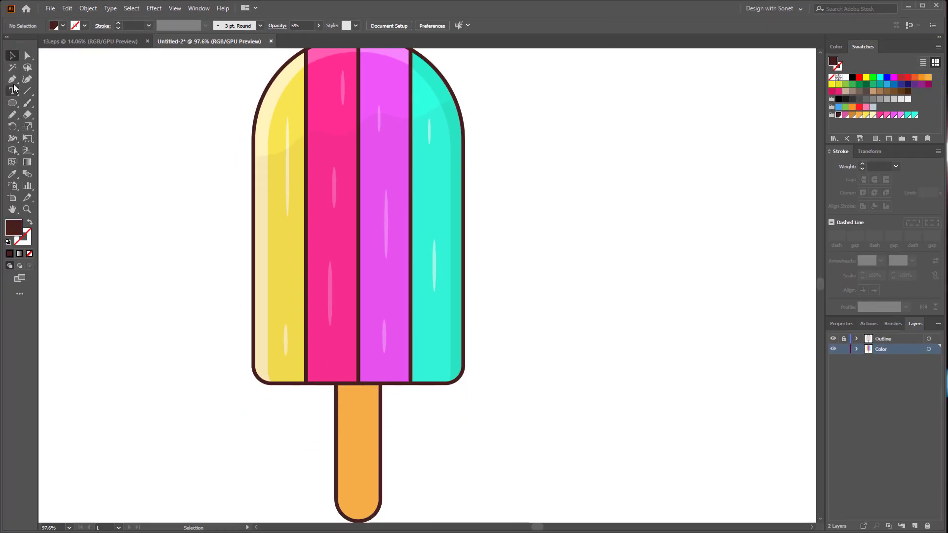
key("n")
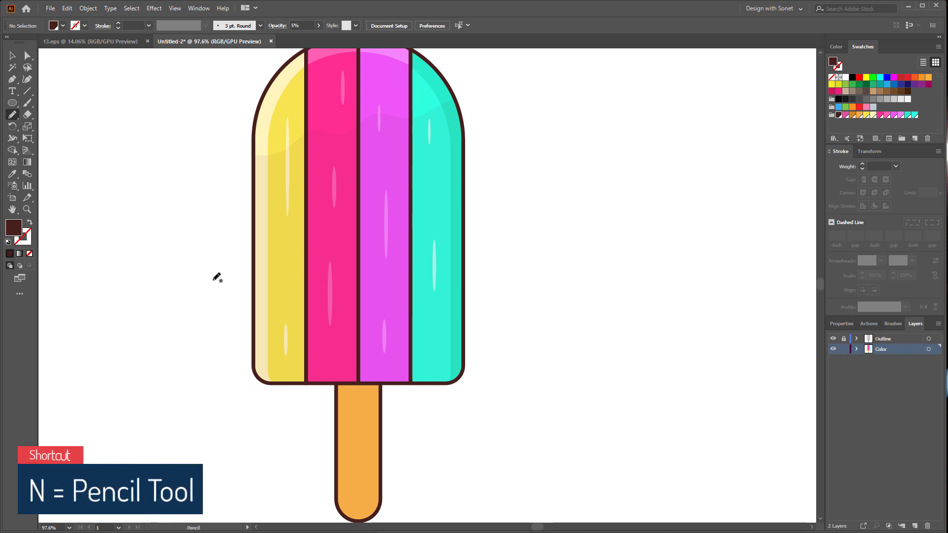
- Draw a second wavy dark brown shape lower on the popsicle and trim it to the outline
mouse_move(235, 228)
left_mouse_down()
mouse_move(346, 207)
mouse_move(527, 143)
mouse_move(510, 390)
mouse_move(210, 310)
mouse_move(238, 224)
left_mouse_up()
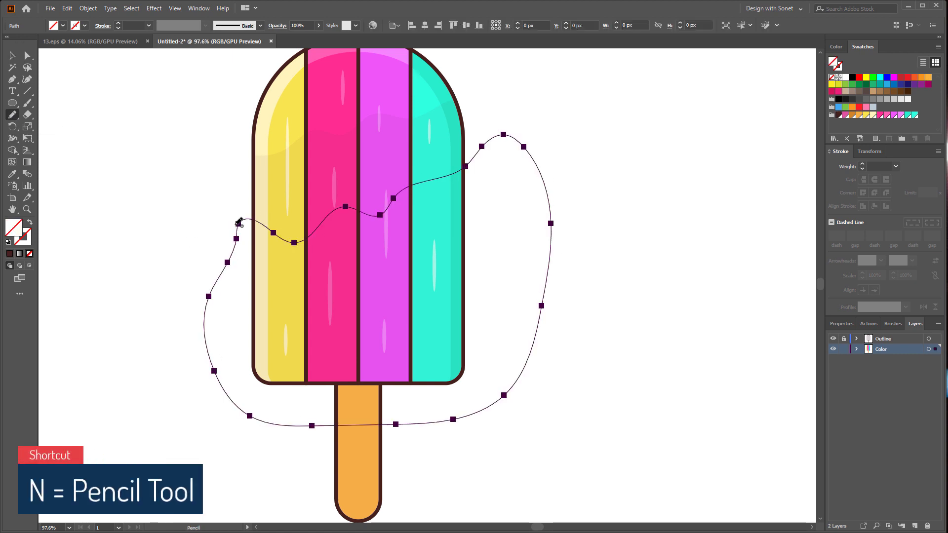
key("i")
left_click(839, 115)
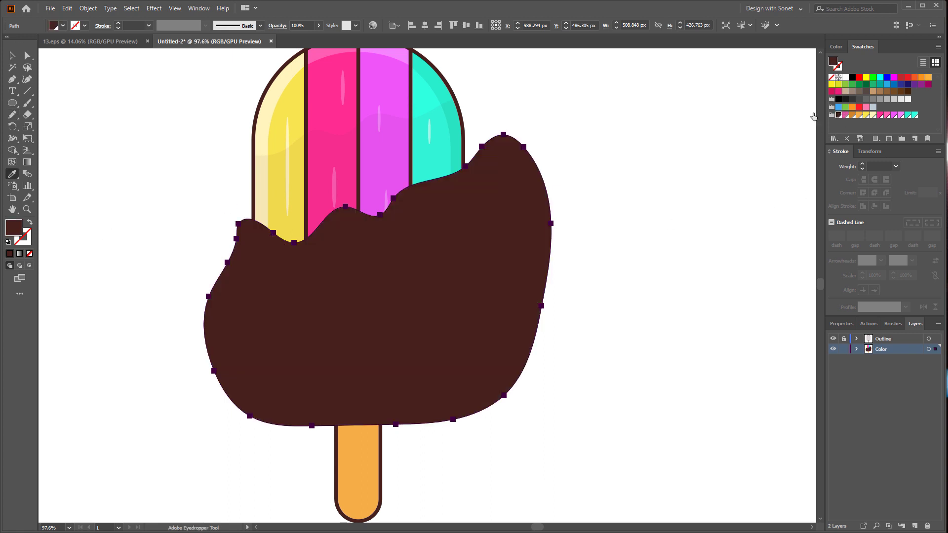
key("v")
left_click_drag(205, 214, 567, 275)
key("shift+m")
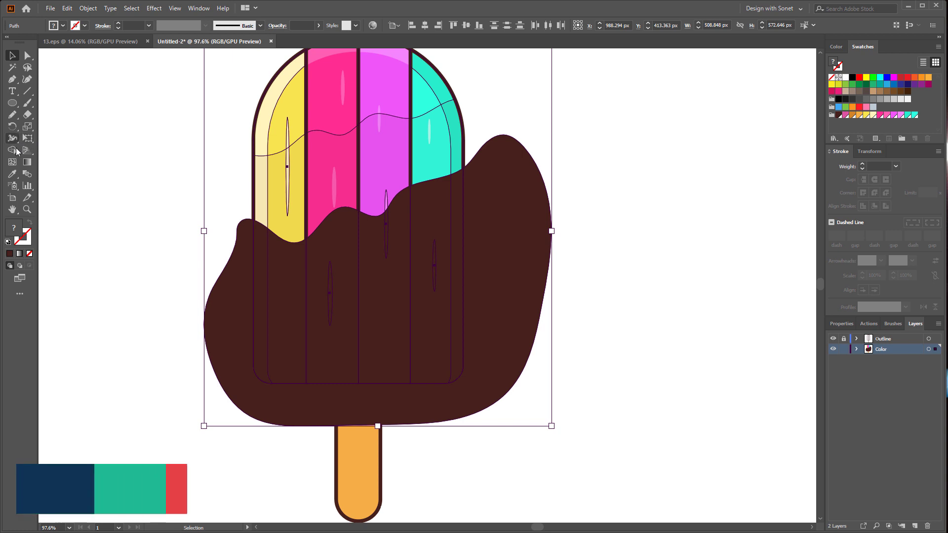
left_click(226, 349, "alt")
- Fade the second brown shading shape to 5% opacity
key("v")
left_click(135, 303)
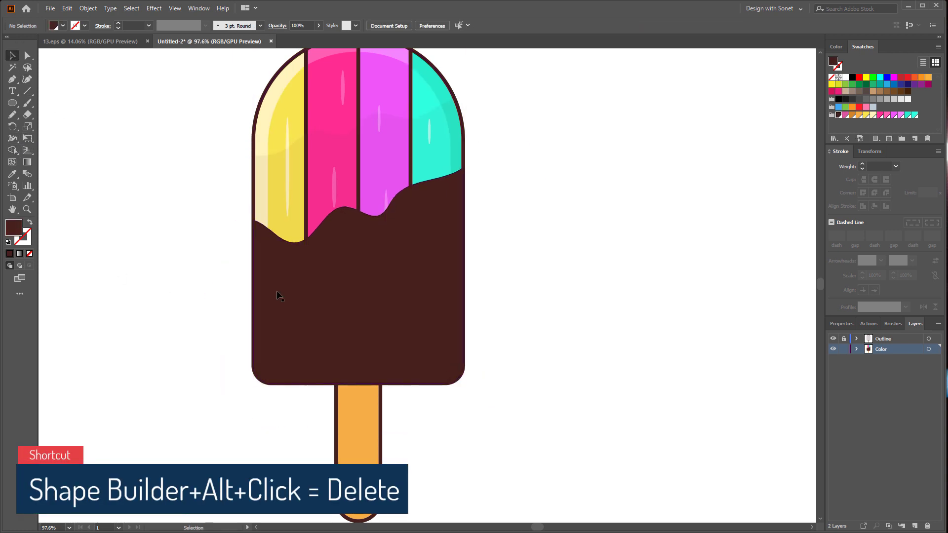
left_click(277, 294)
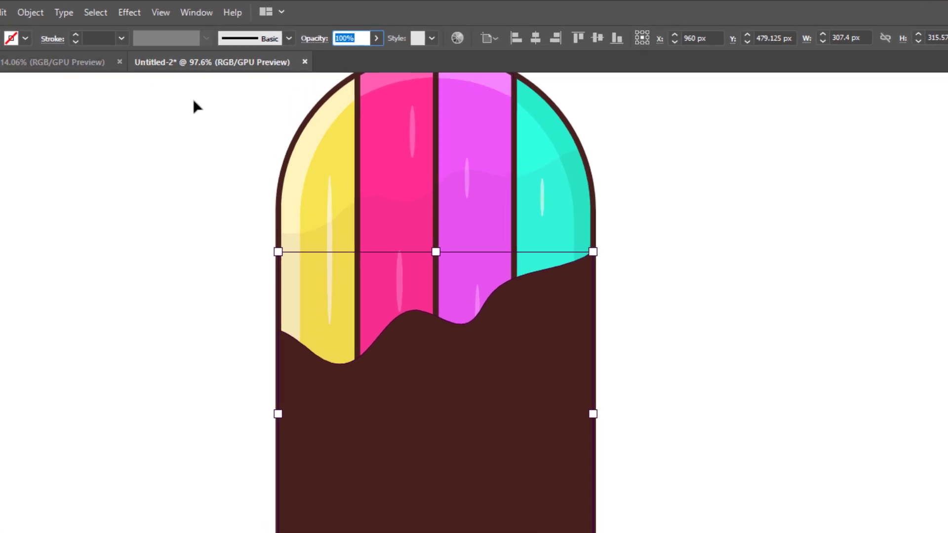
type("5")
key("Return")
left_click(229, 329)
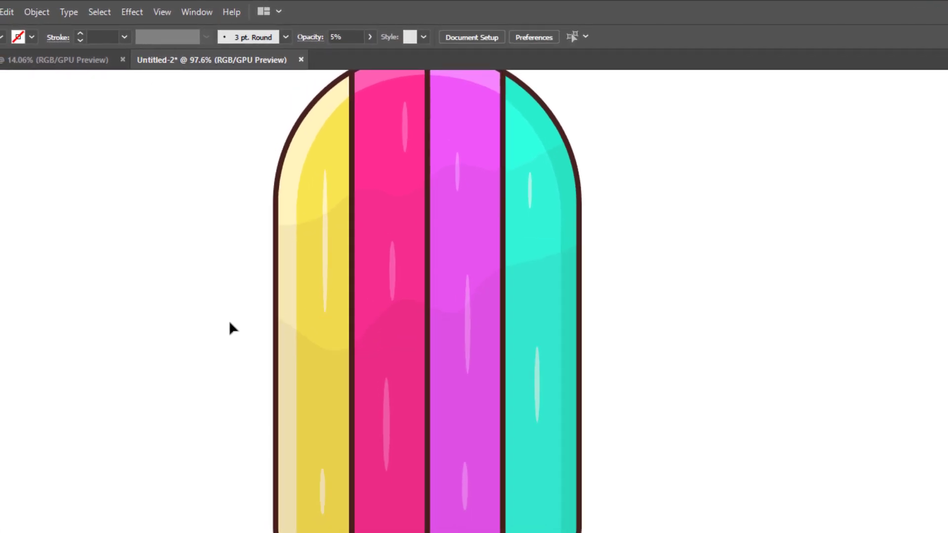
- Draw a third wavy dark brown shape around the lower popsicle and trim it to the outline
key("n")
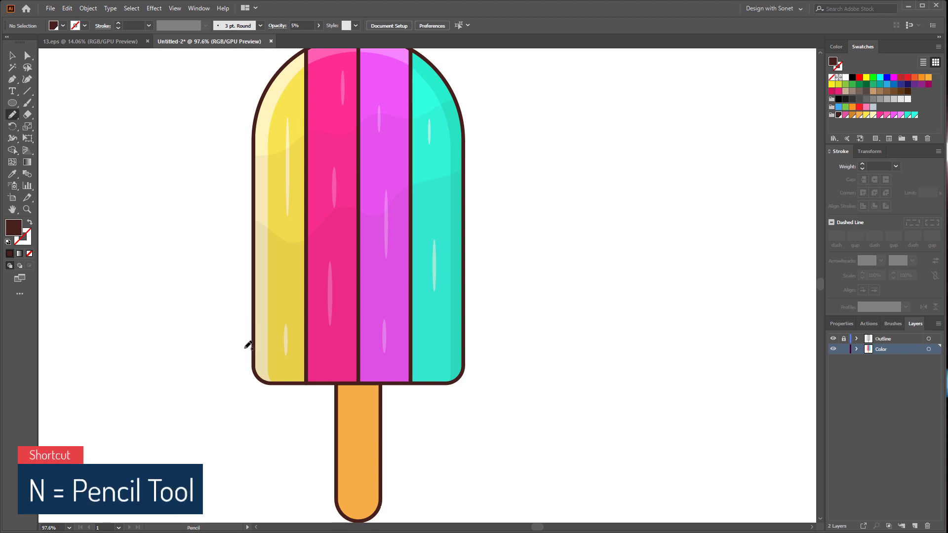
mouse_move(243, 350)
left_mouse_down()
mouse_move(252, 356)
mouse_move(248, 336)
left_mouse_up()
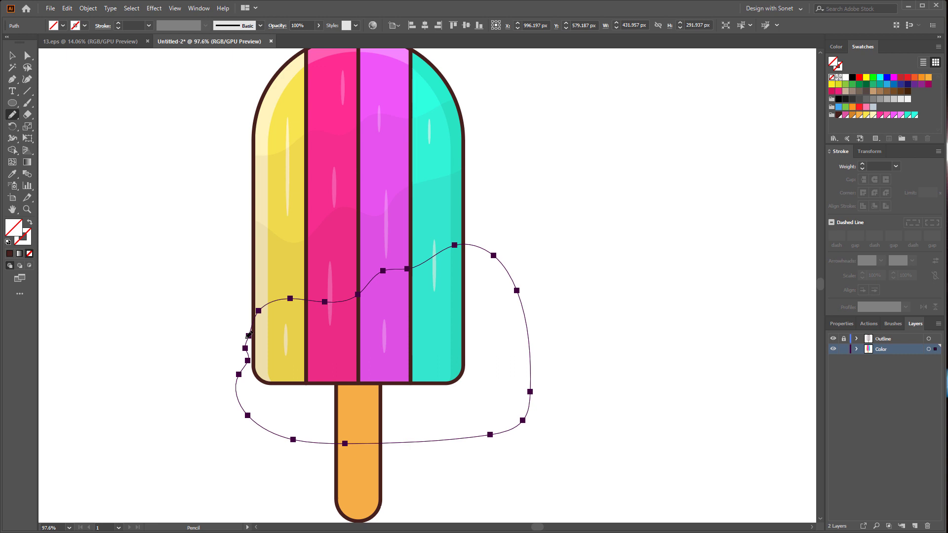
left_click(838, 115)
key("v")
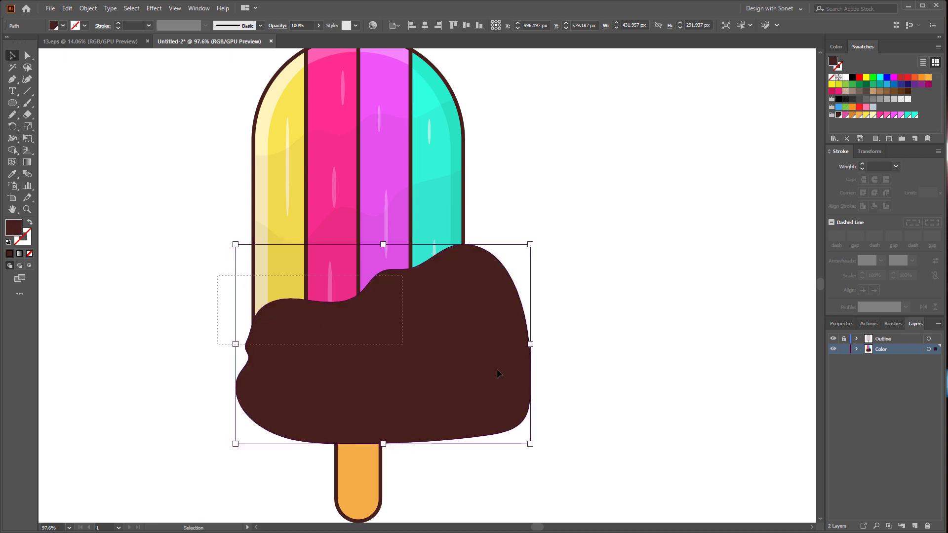
key("ctrl+a")
left_click(13, 152)
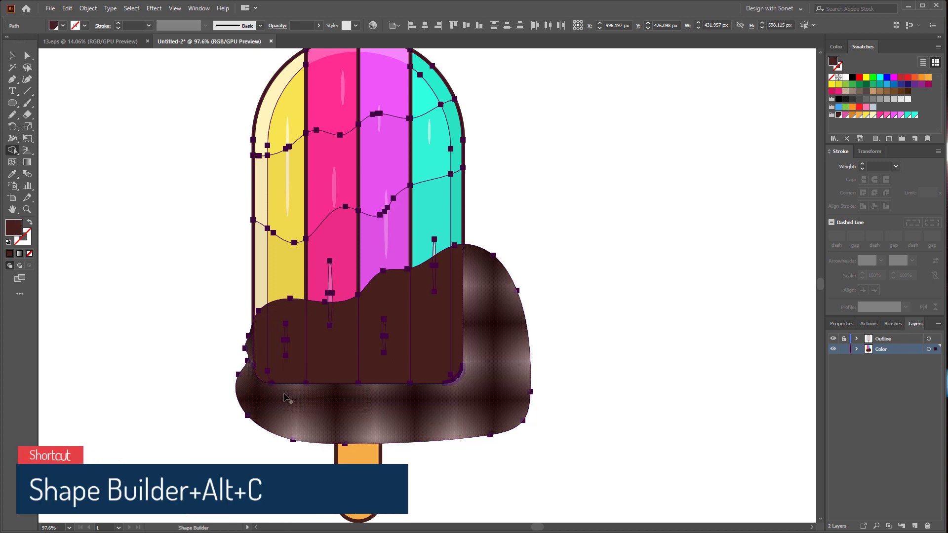
left_click(283, 402, "alt")
- Fade the third brown shading shape to 5% opacity
key("v")
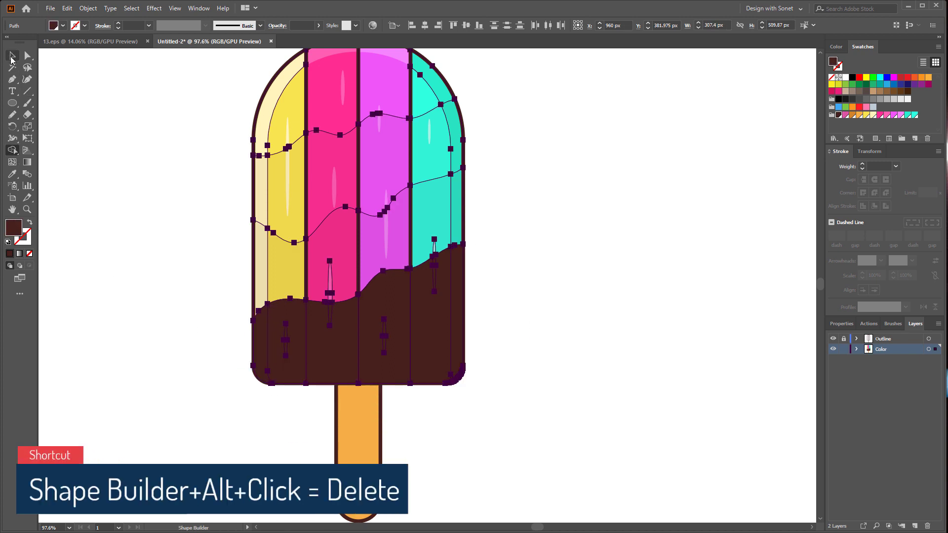
key("ctrl+shift+a")
left_click(277, 339)
left_click(298, 26)
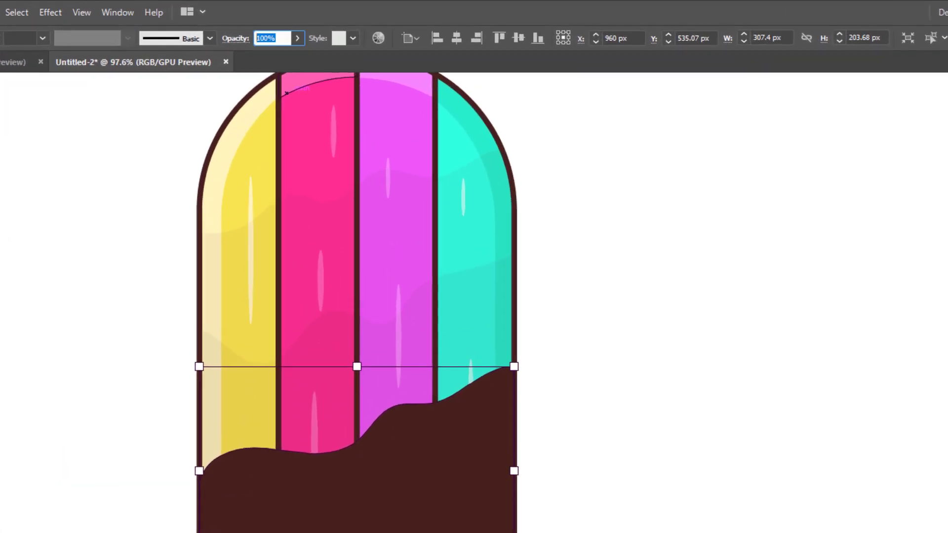
type("5")
key("Return")
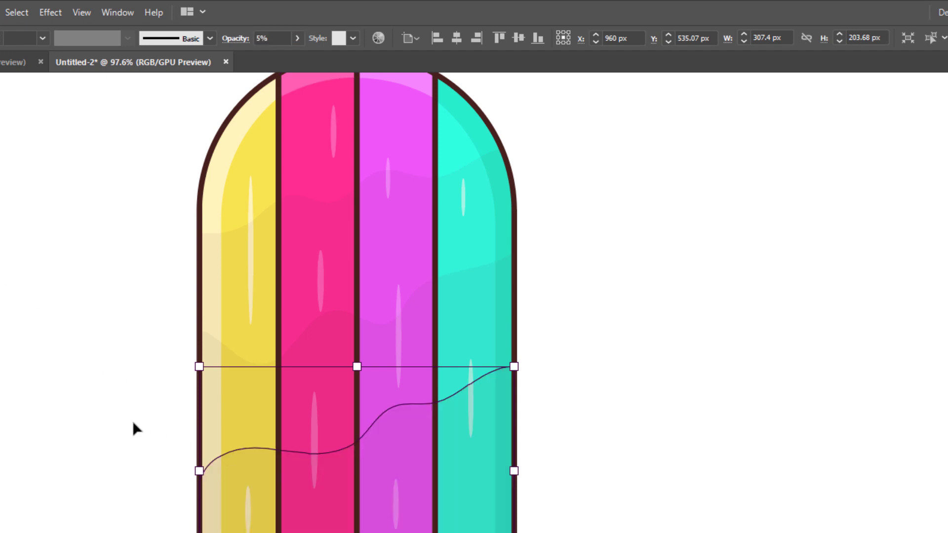
left_click(133, 421)
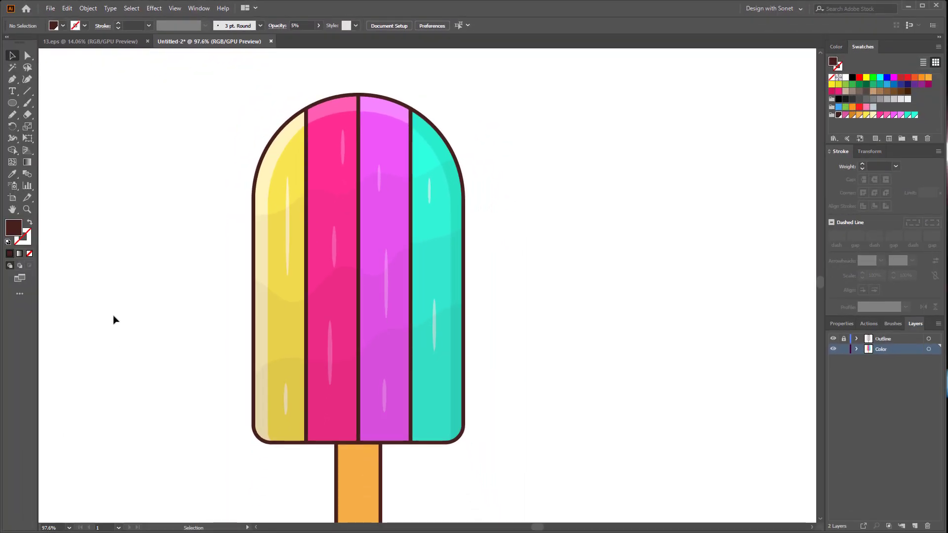
scroll(463, 320, "up", 2)
- Paste a copy of the orange stick in front and fill it with darker orange
left_click(408, 296)
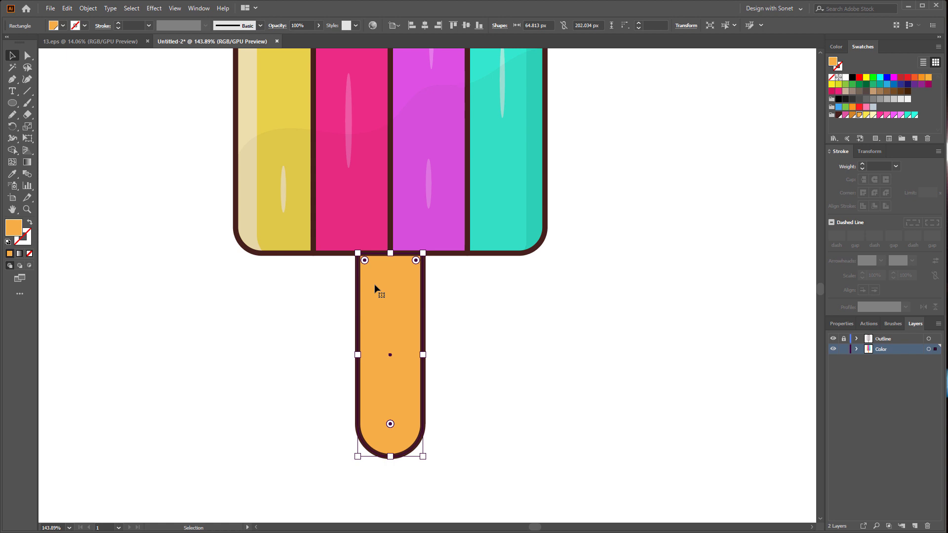
key("ctrl+c")
key("ctrl+f")
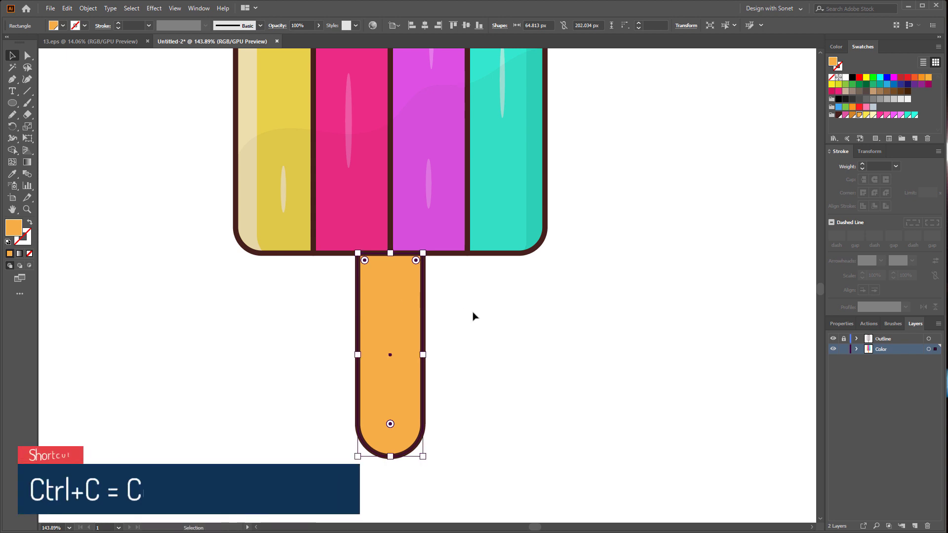
left_click(473, 315)
left_click_drag(403, 295, 476, 311)
key("ctrl+z")
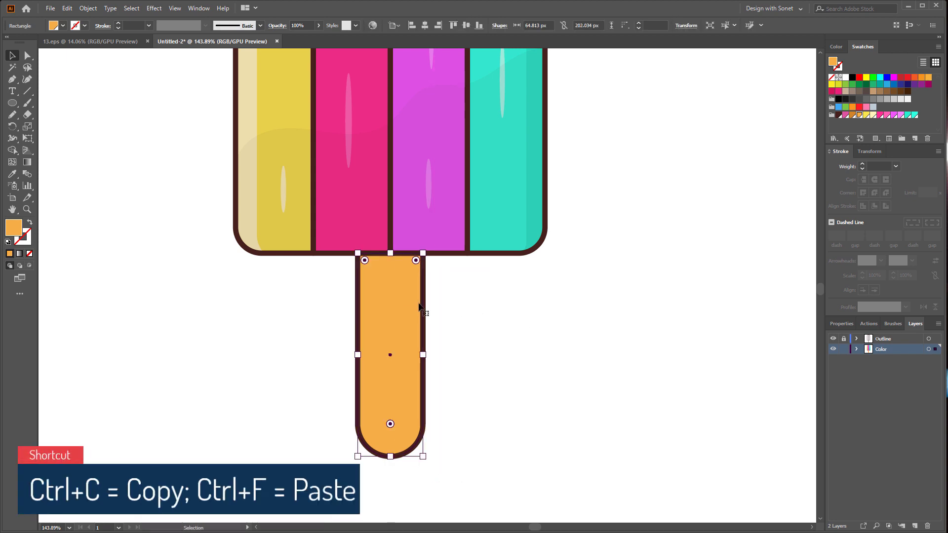
left_click(853, 115)
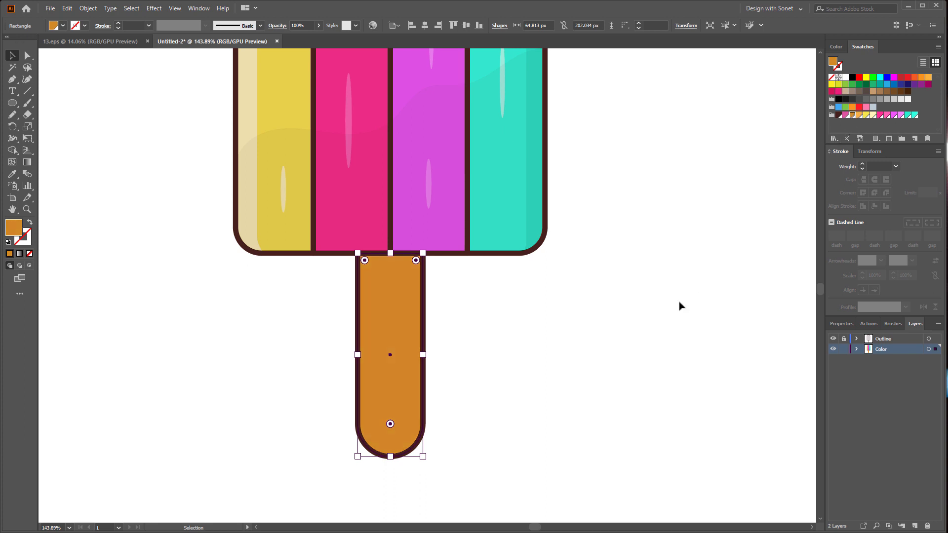
left_click(679, 306)
left_click(400, 309)
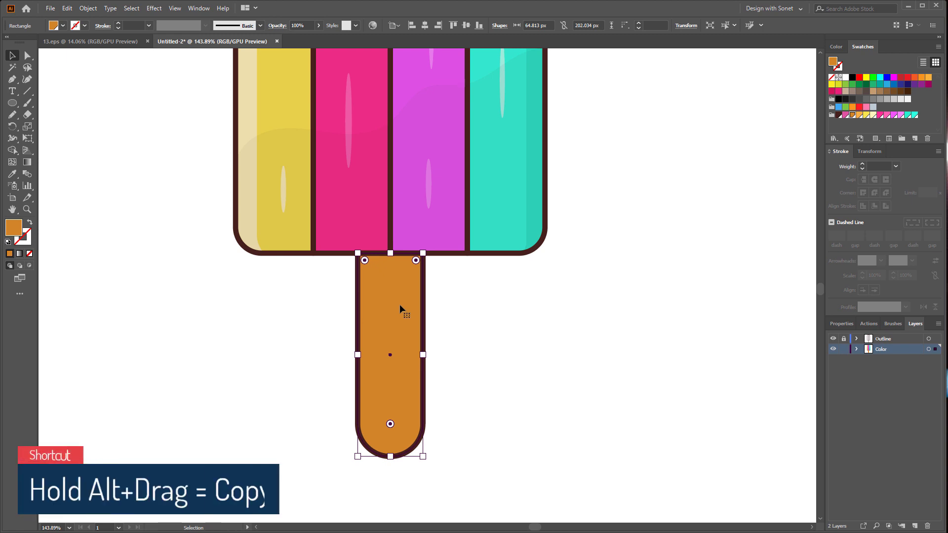
- Offset a duplicate downward and trim away the dark copy's lower part with Shape Builder
left_click_drag(396, 303, 396, 317)
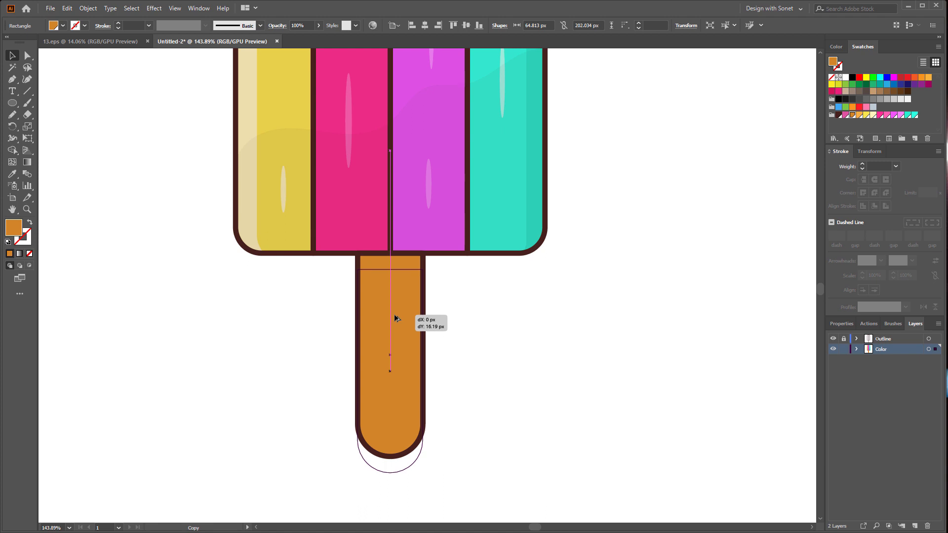
left_click_drag(395, 317, 396, 317)
left_click(410, 265, "shift")
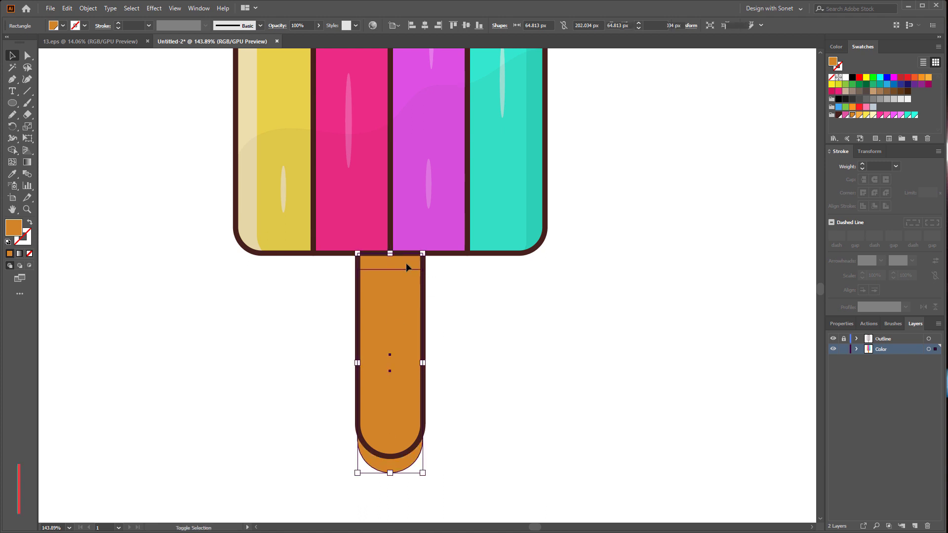
key("shift+m")
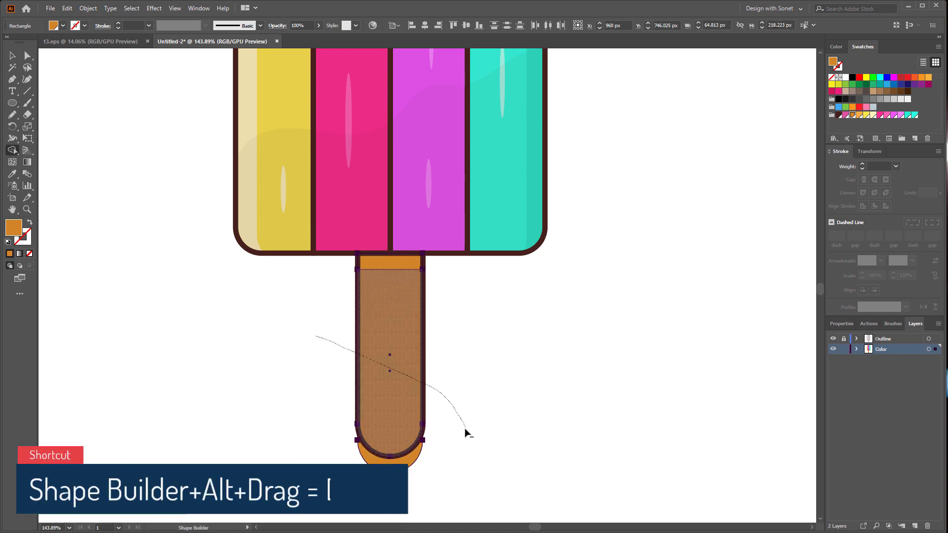
left_click_drag(331, 349, 372, 434)
key("v")
left_click(314, 397)
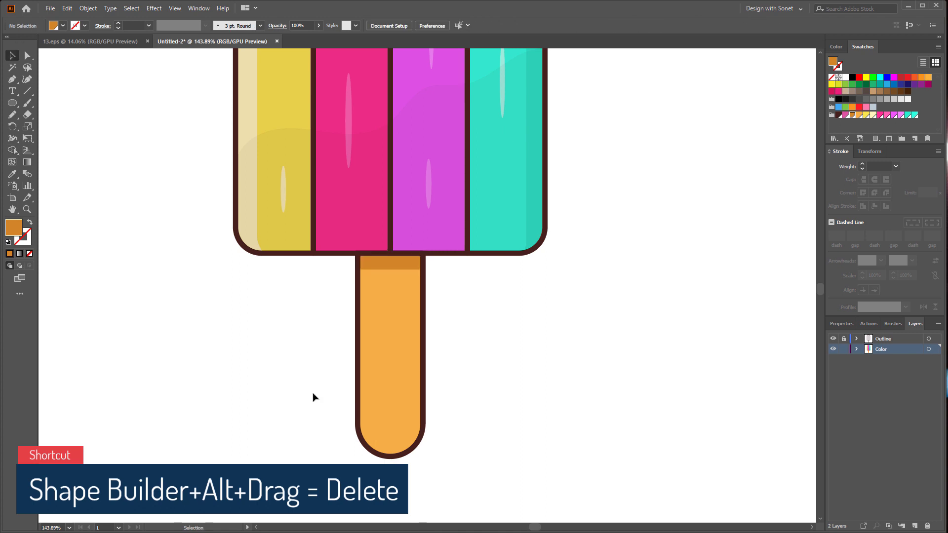
scroll(314, 398, "down", 3)
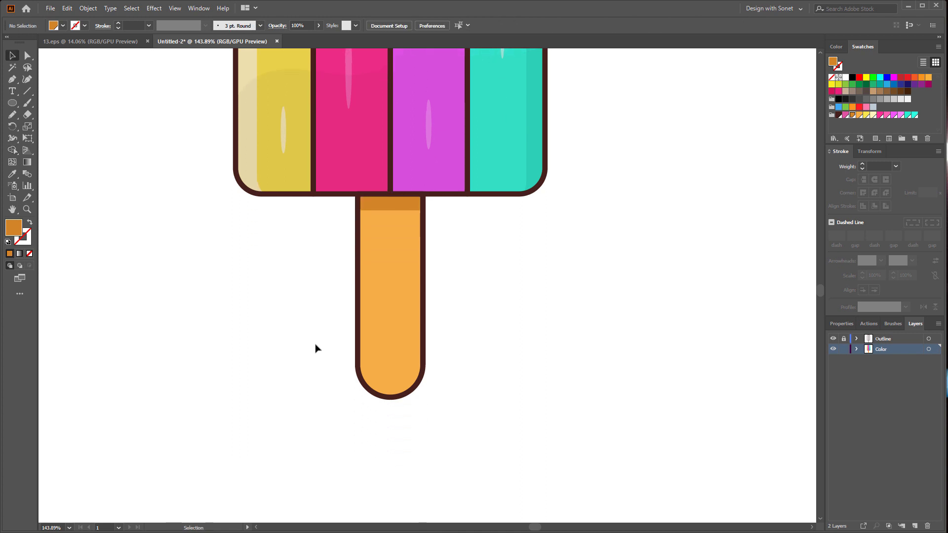
- Draw four thin ellipse streaks and flecks down the stick as wood grain
left_click(12, 103)
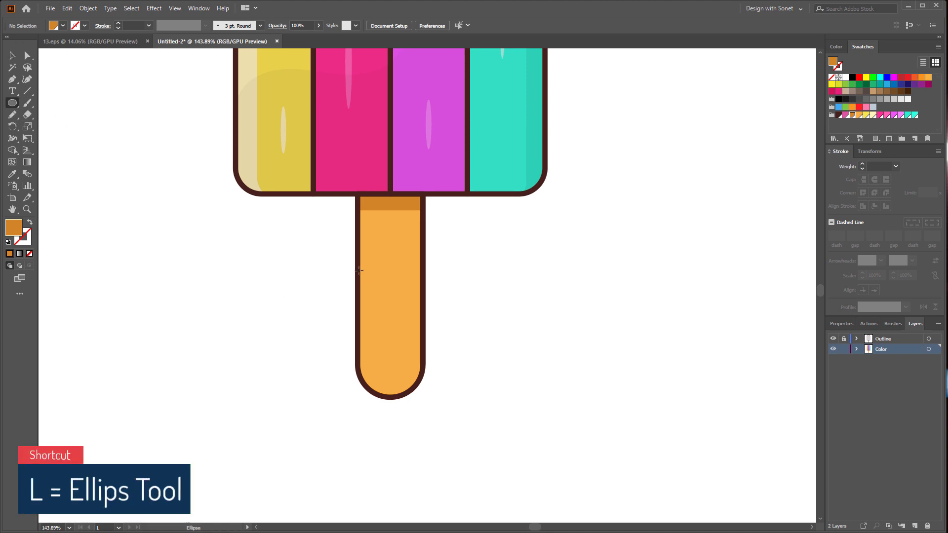
scroll(442, 275, "up", 5)
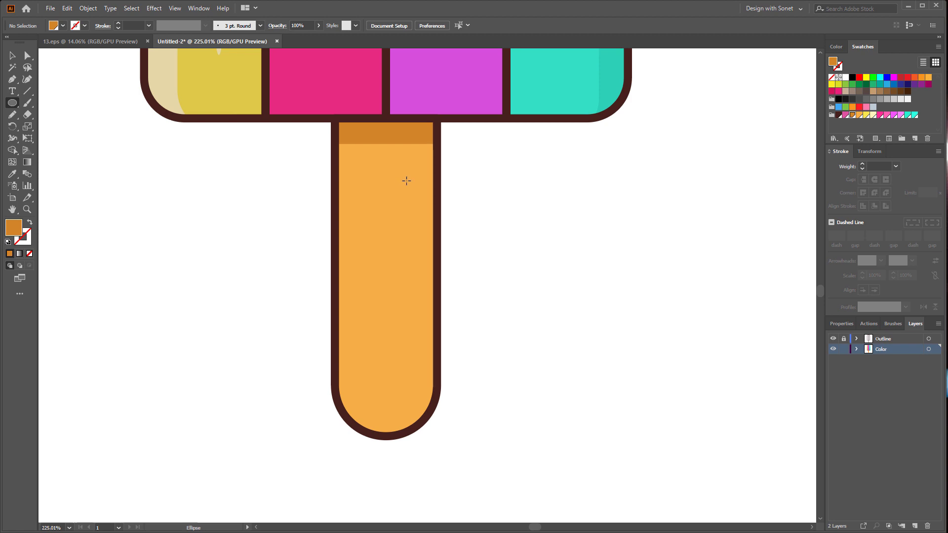
left_click_drag(410, 180, 415, 336)
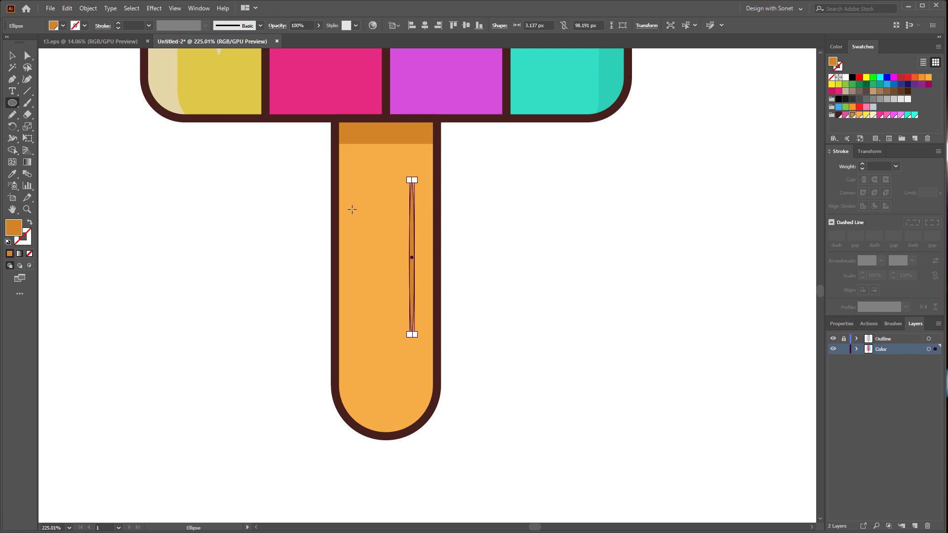
left_click_drag(353, 214, 357, 230)
left_click_drag(369, 154, 379, 206)
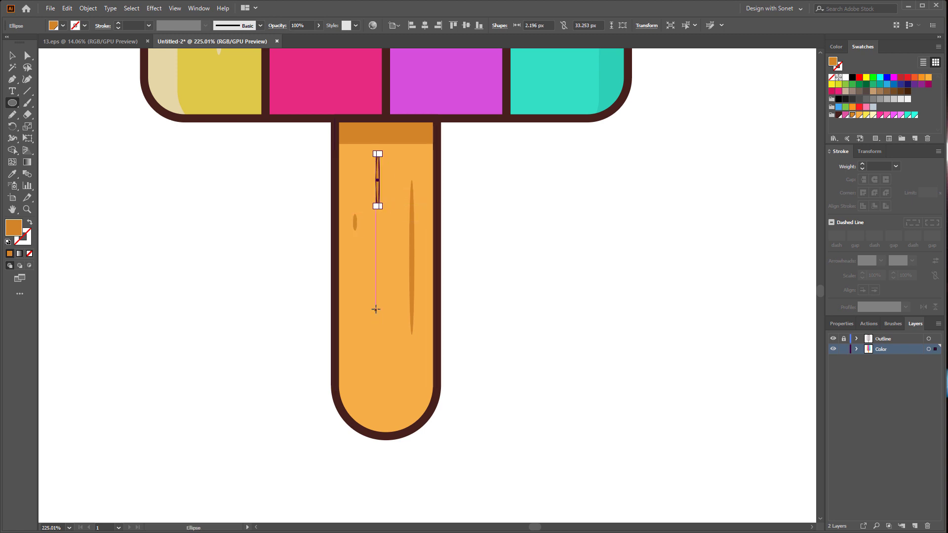
mouse_move(375, 290)
left_mouse_down()
mouse_move(378, 371)
mouse_move(378, 356)
mouse_move(402, 380)
mouse_move(376, 422)
left_mouse_up()
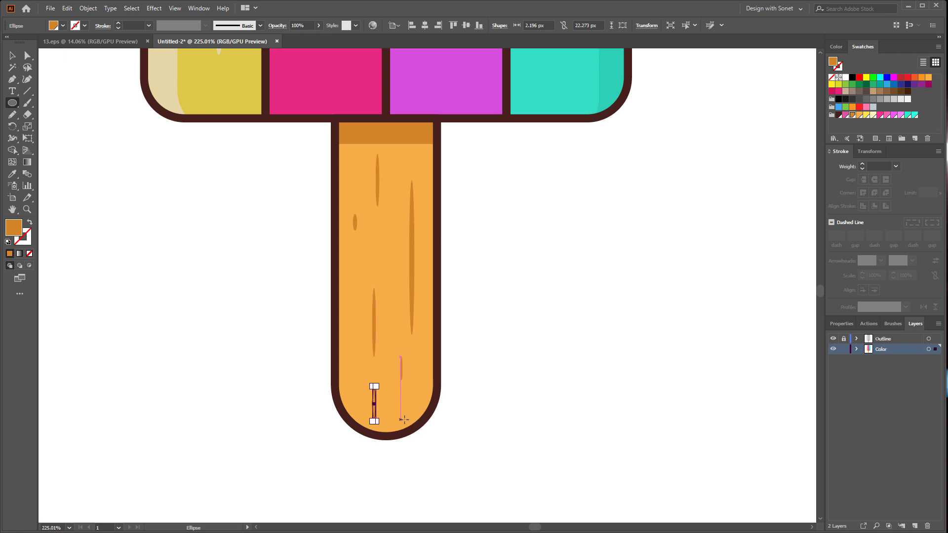
left_click(13, 56)
left_click(187, 293)
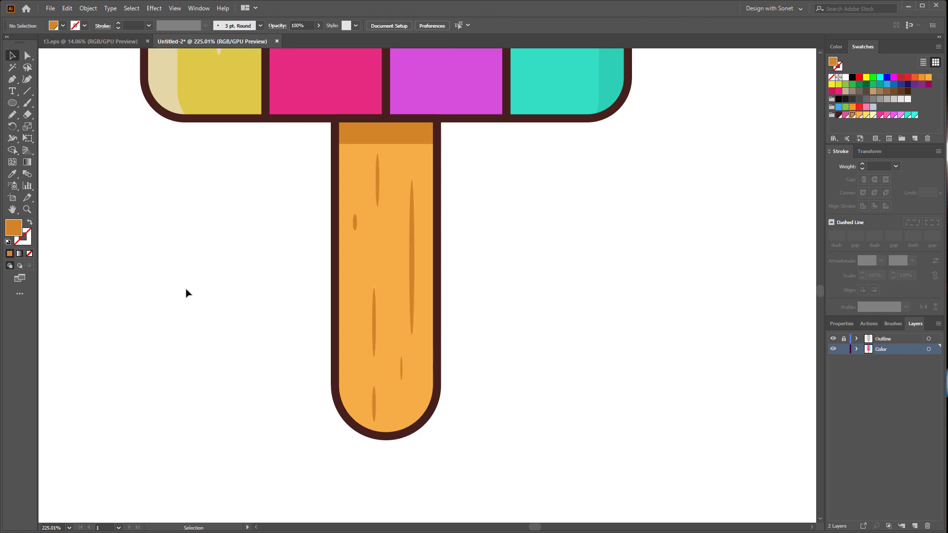
- Unlock the Outline layer, then rotate and reposition the entire popsicle into a diagonal tilt
key("ctrl+0")
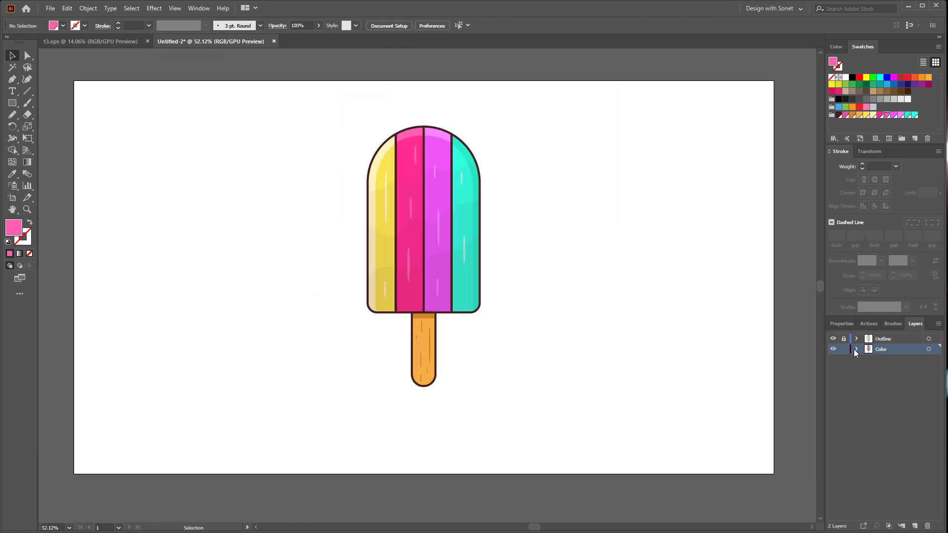
left_click(843, 340)
left_click_drag(321, 109, 544, 398)
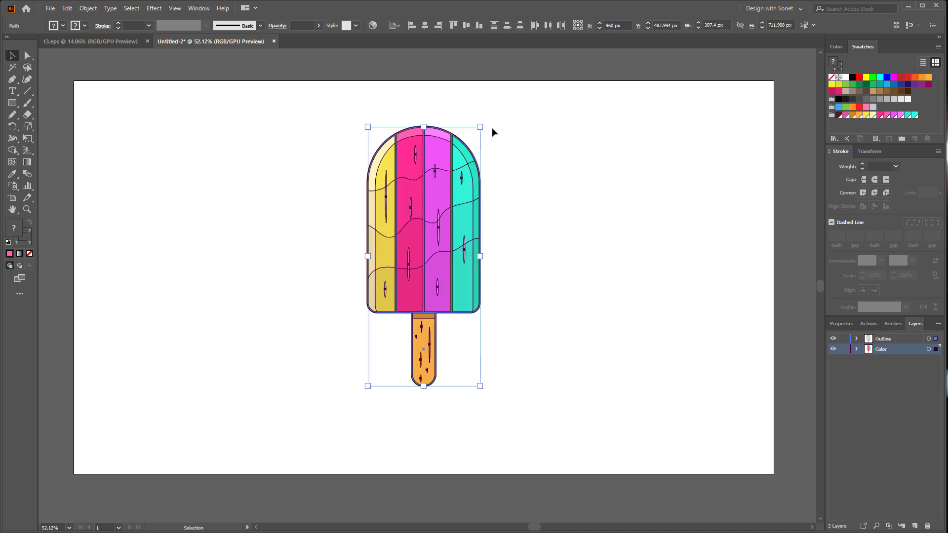
left_click_drag(484, 124, 540, 163)
left_click_drag(452, 225, 450, 225)
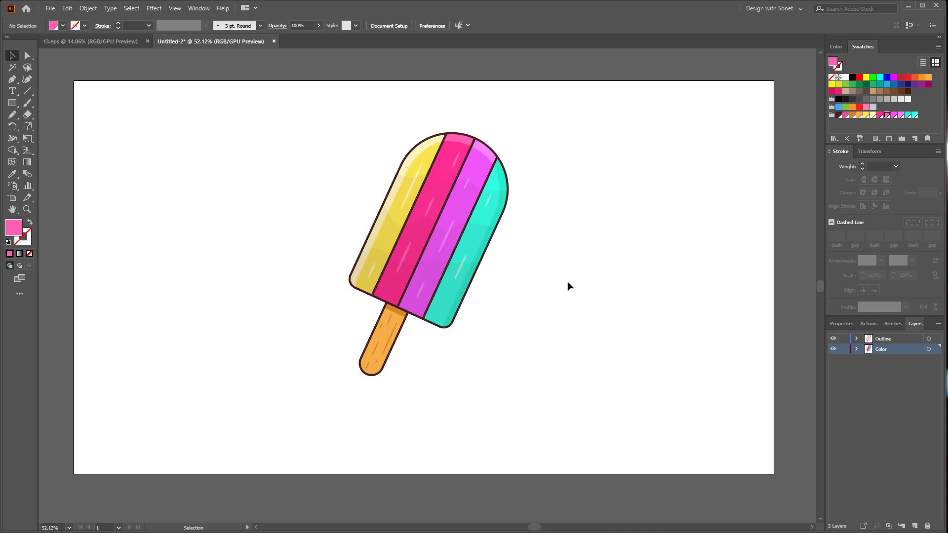
left_click(12, 102)
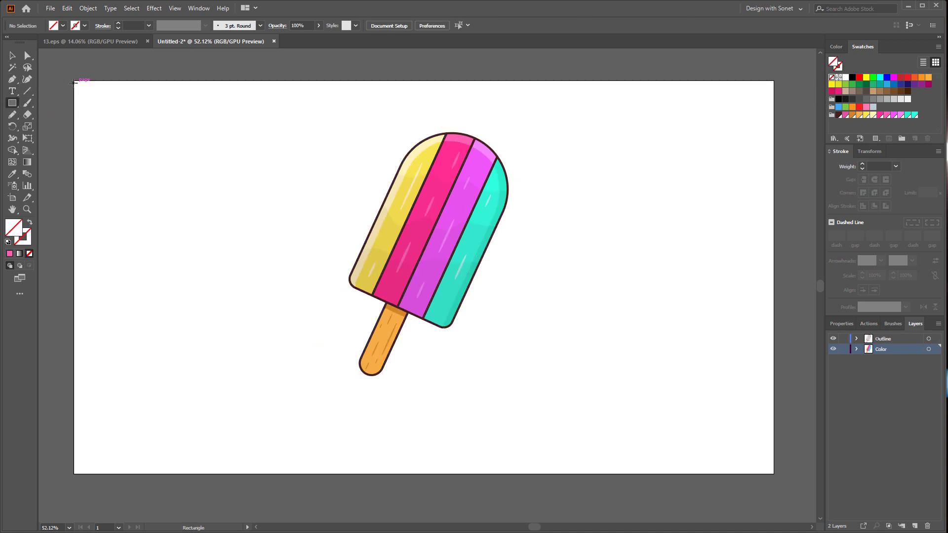
- Draw an artboard-sized hot pink rectangle and send it to the back
left_click_drag(74, 80, 774, 474)
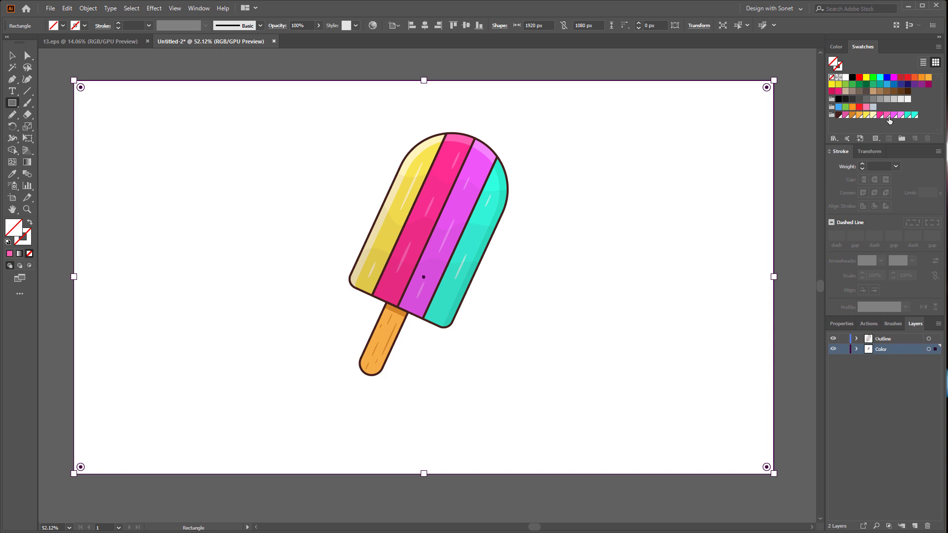
left_click(887, 116)
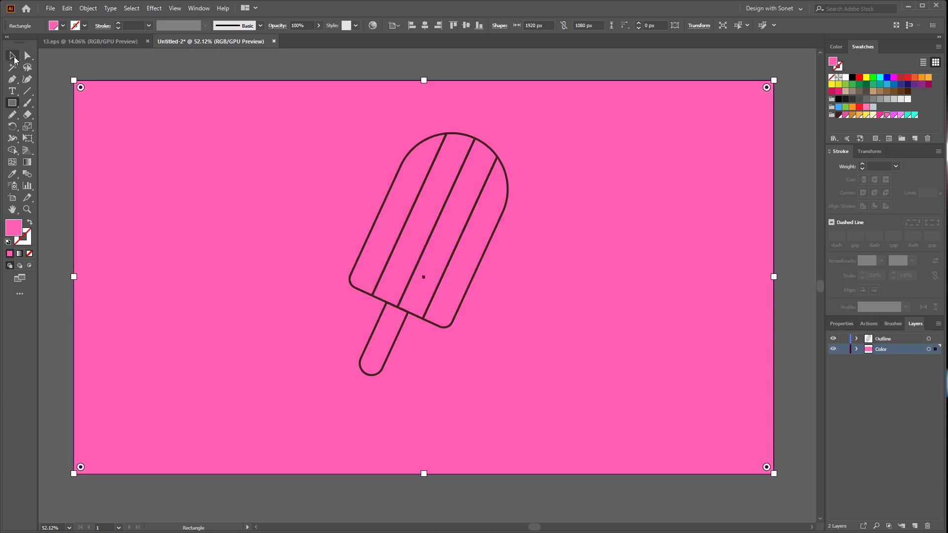
left_click(14, 58)
left_click(179, 67)
left_click(242, 195)
right_click(214, 168)
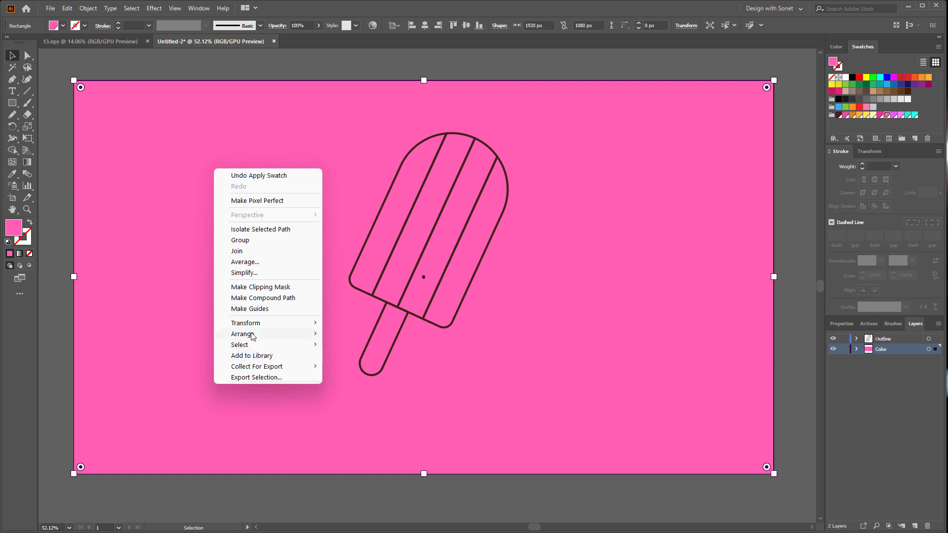
mouse_move(245, 334)
left_click(355, 367)
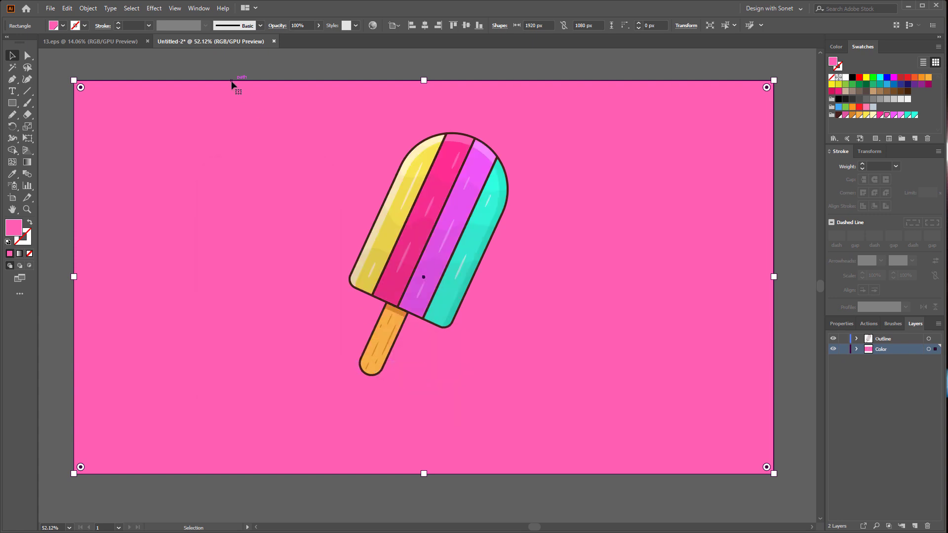
left_click(215, 72)
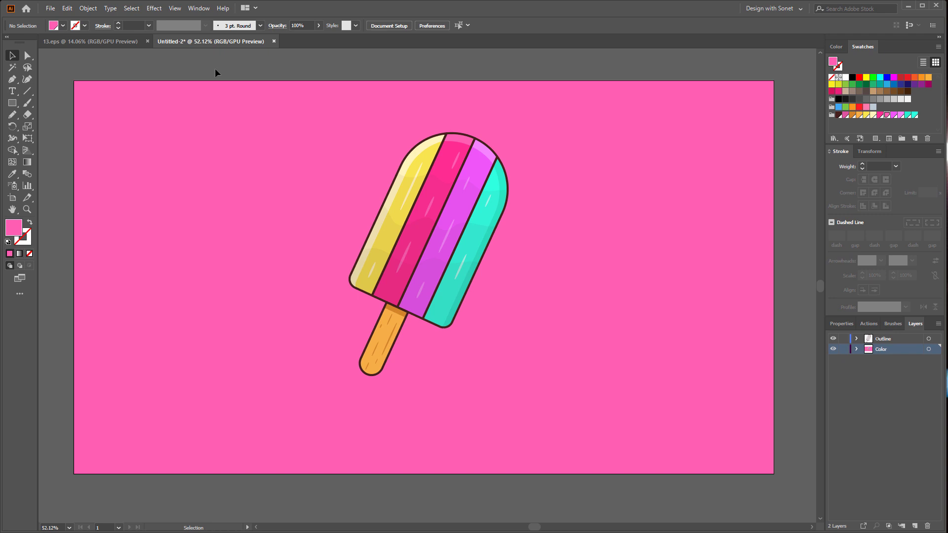
left_click(12, 103)
- Draw a wide flat darker pink ellipse below the stick as a shadow
left_click(44, 127)
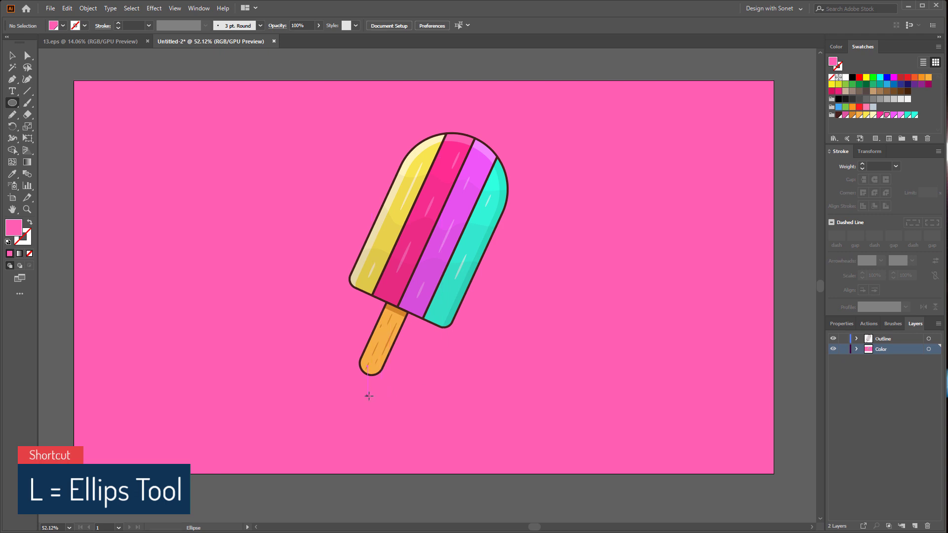
left_click_drag(369, 394, 520, 412)
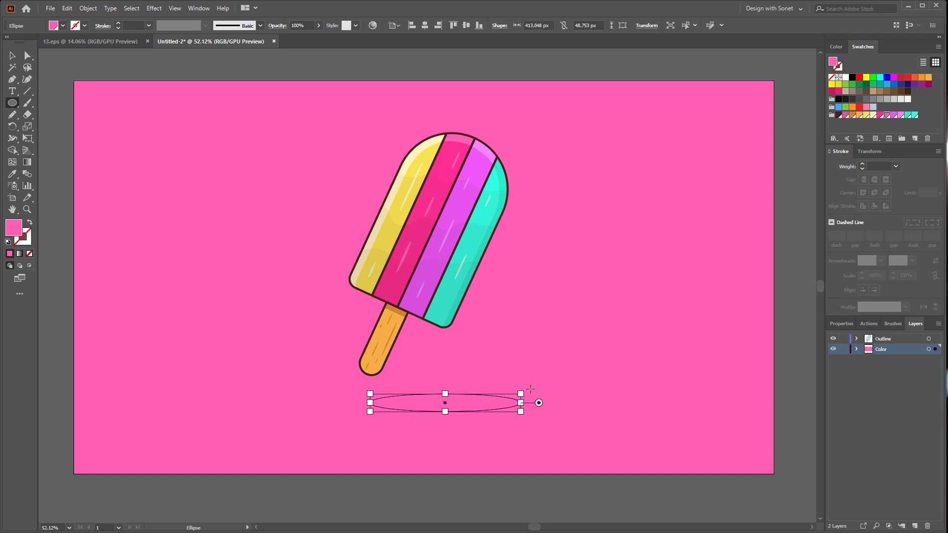
left_click(845, 116)
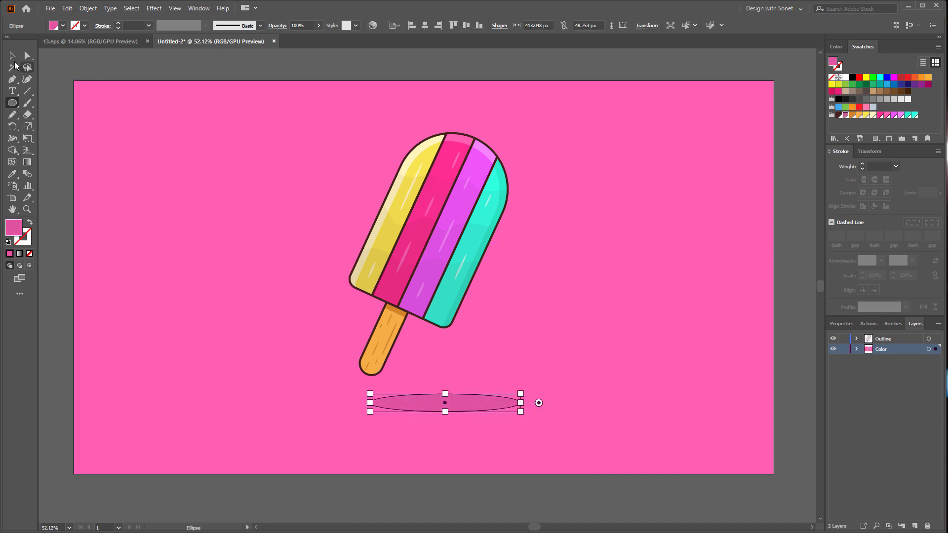
key("v")
left_click(126, 62)
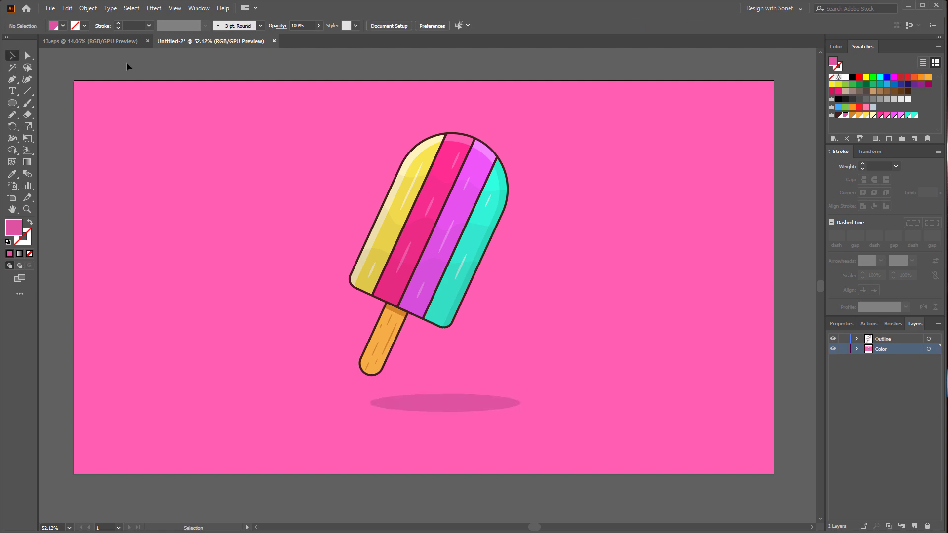